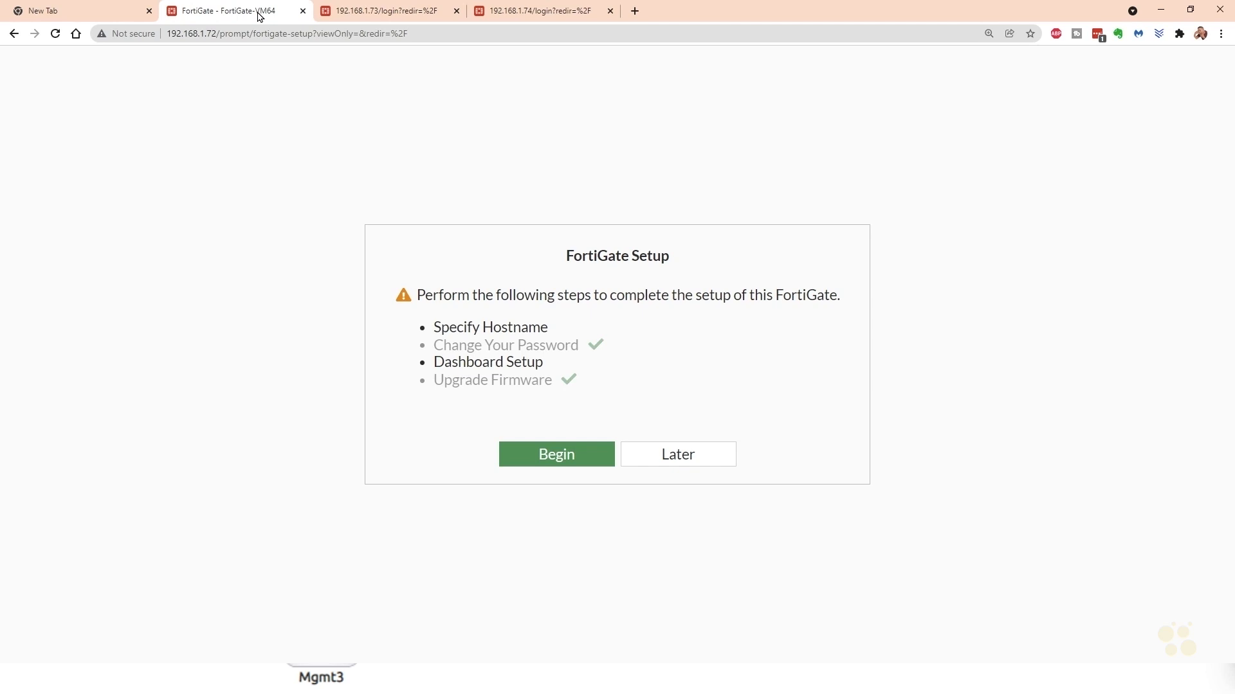
- Complete the initial FortiGate setup with hostname FW2 and the Optimal dashboard set
{"action": "left_click", "coordinate": [572, 461]}
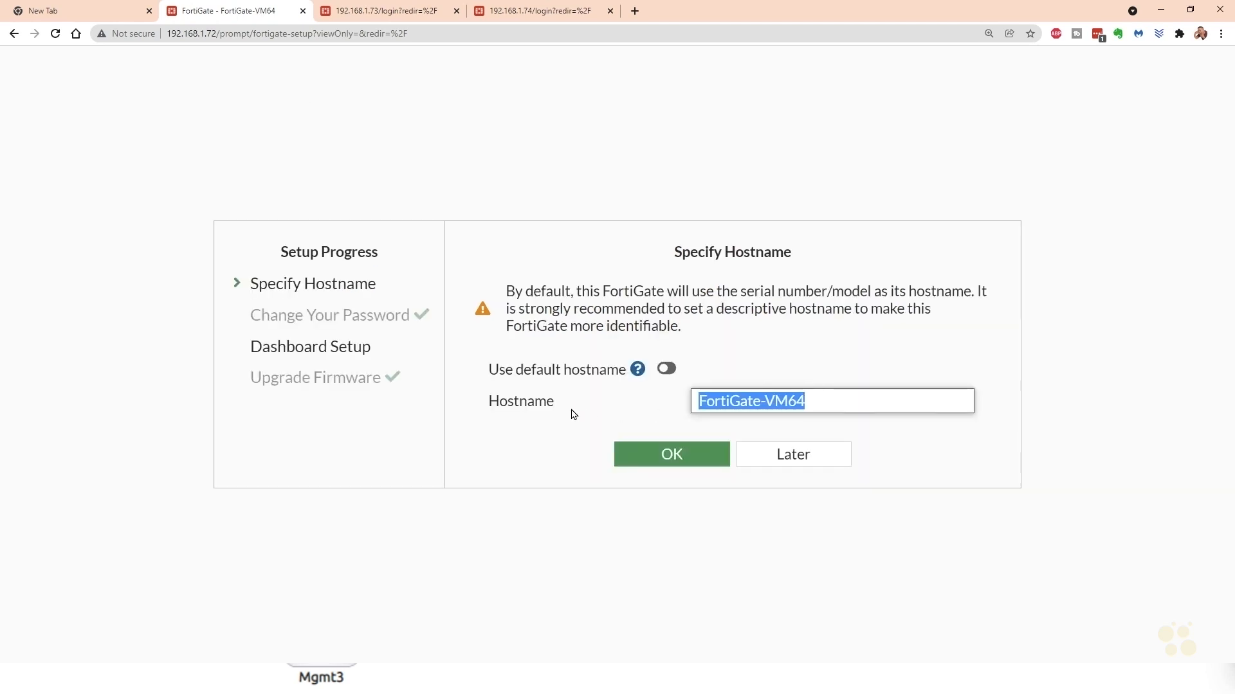
{"action": "type", "text": "FW2"}
{"action": "left_click", "coordinate": [653, 455]}
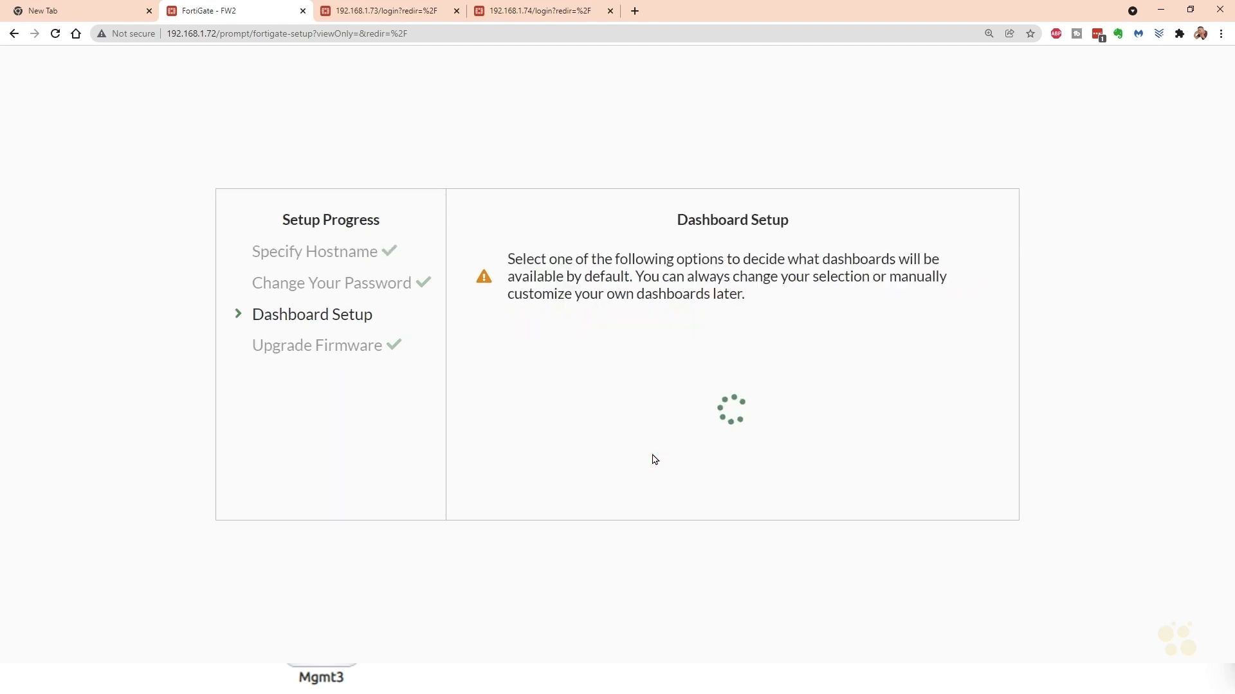
{"action": "left_click", "coordinate": [679, 493]}
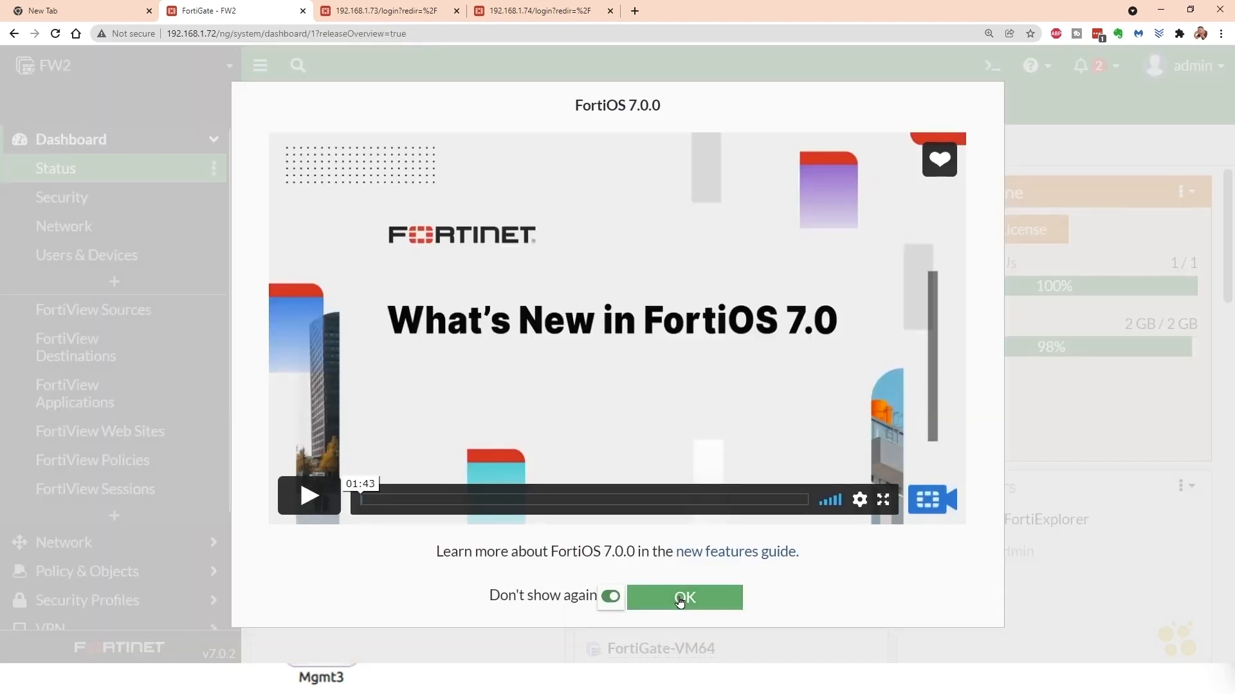
{"action": "left_click", "coordinate": [681, 598]}
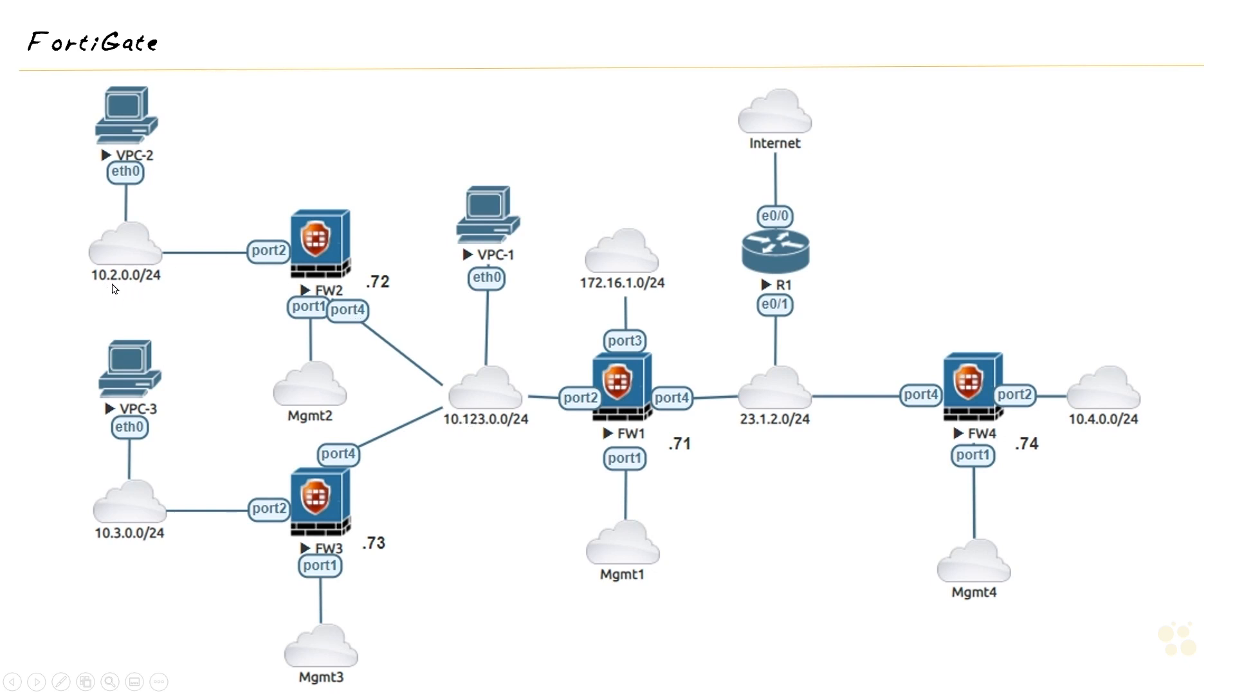
- Open the port4 network interface for editing and set its alias to Towards_FW1
{"action": "key", "text": "alt+Tab"}
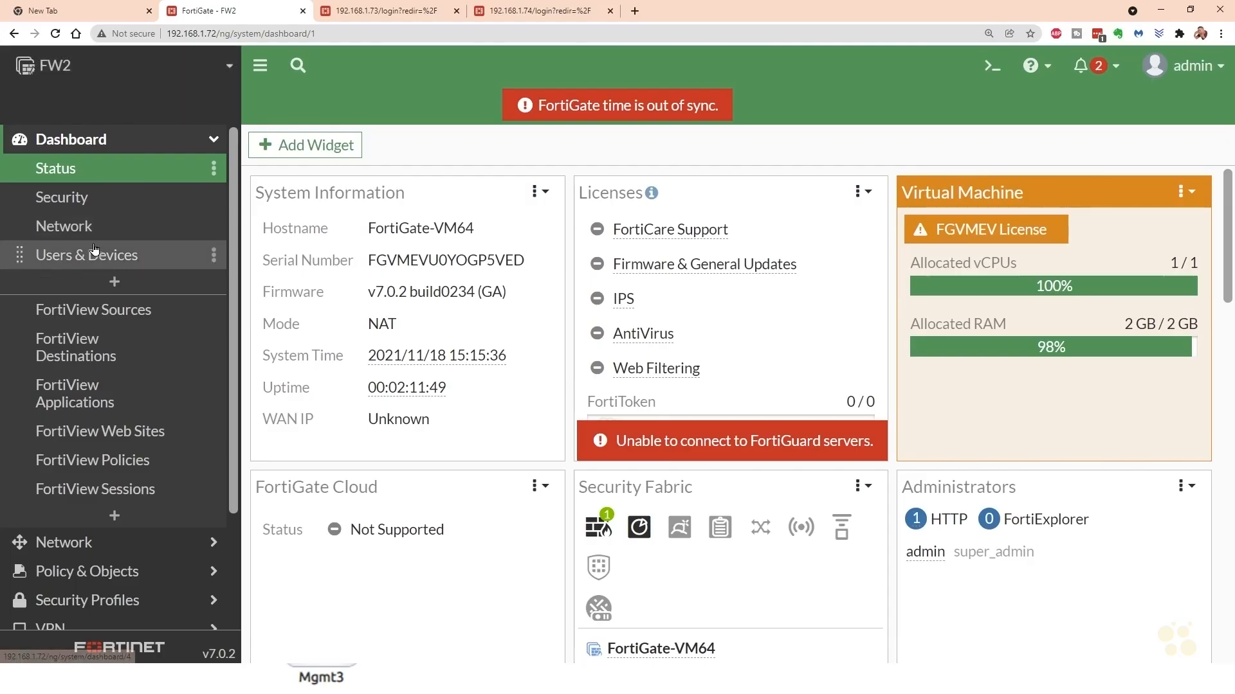
{"action": "left_click", "coordinate": [74, 548]}
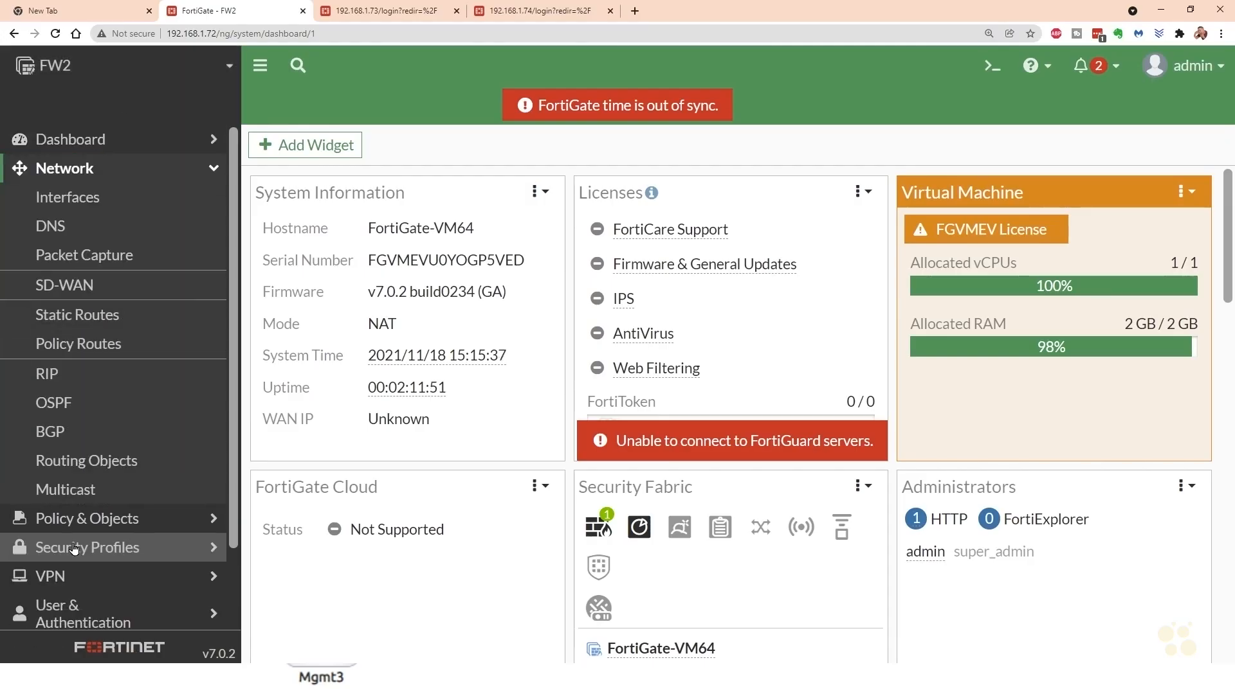
{"action": "left_click", "coordinate": [75, 202]}
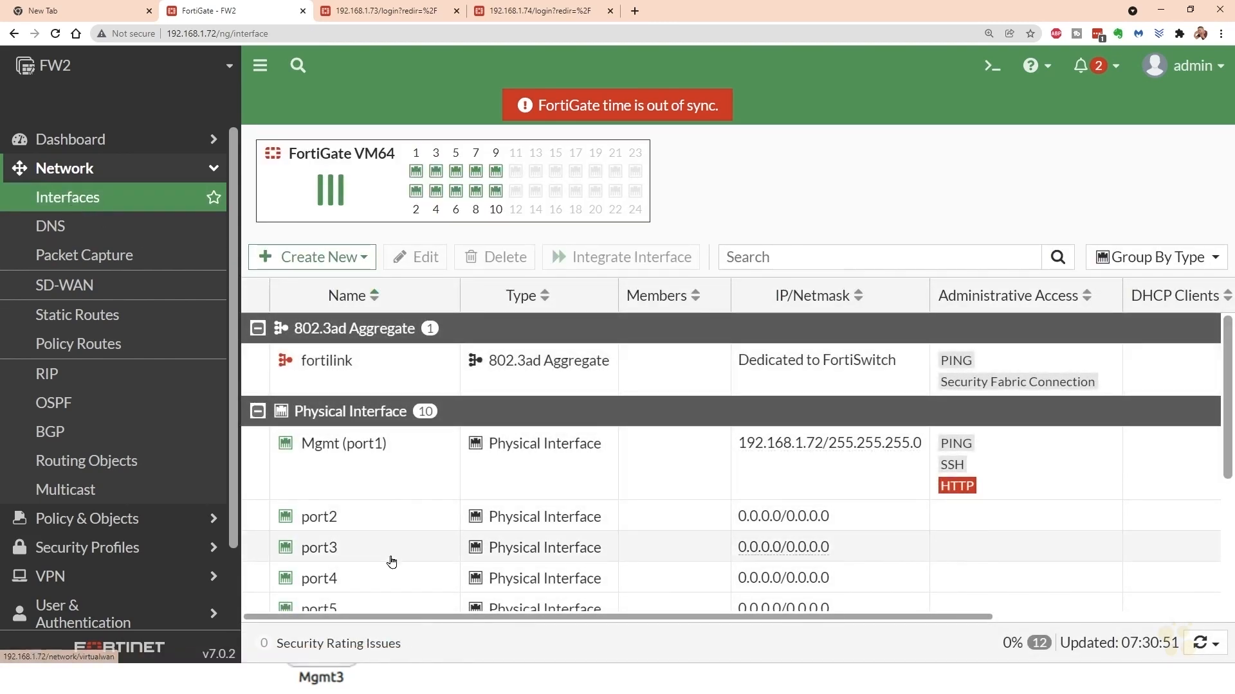
{"action": "left_click", "coordinate": [371, 581]}
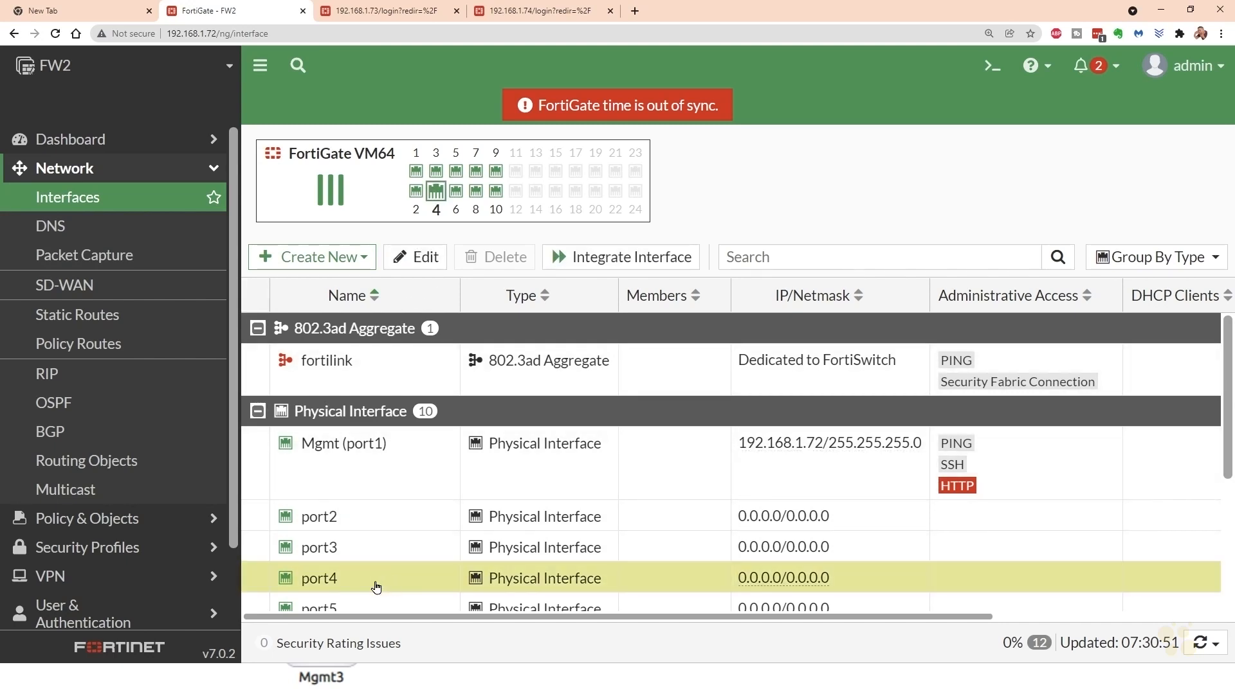
{"action": "double_click", "coordinate": [379, 585]}
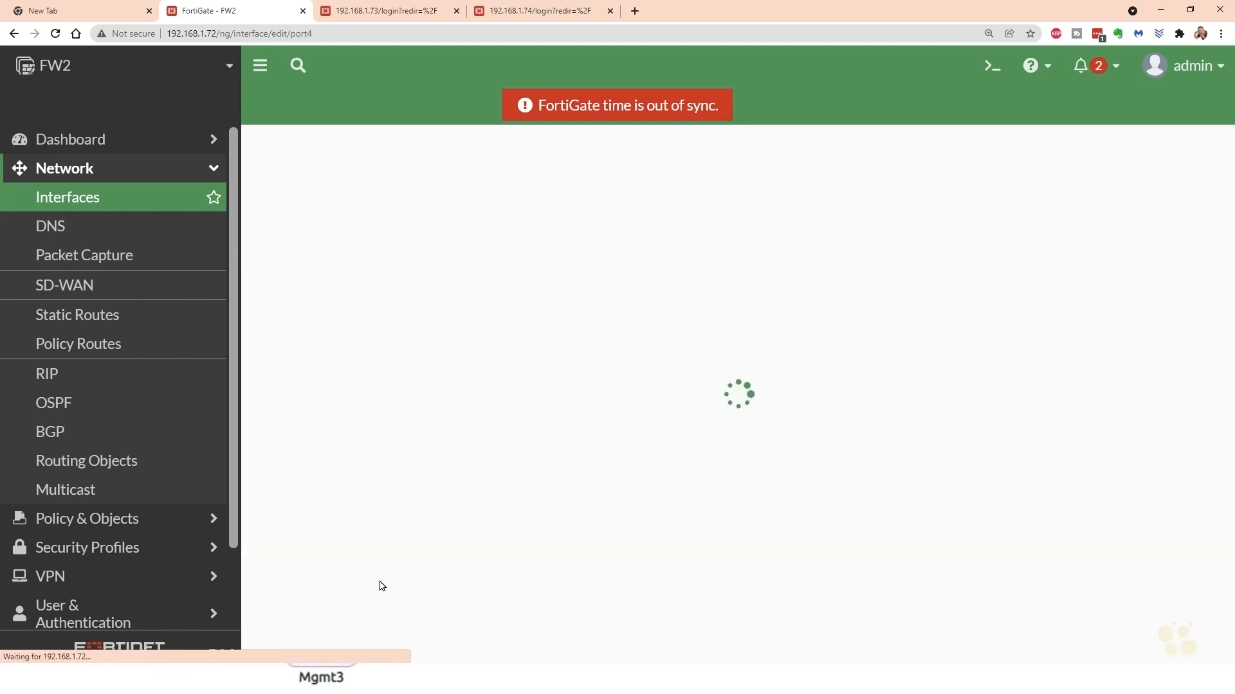
{"action": "left_click", "coordinate": [380, 215]}
{"action": "type", "text": "Towards_F"}
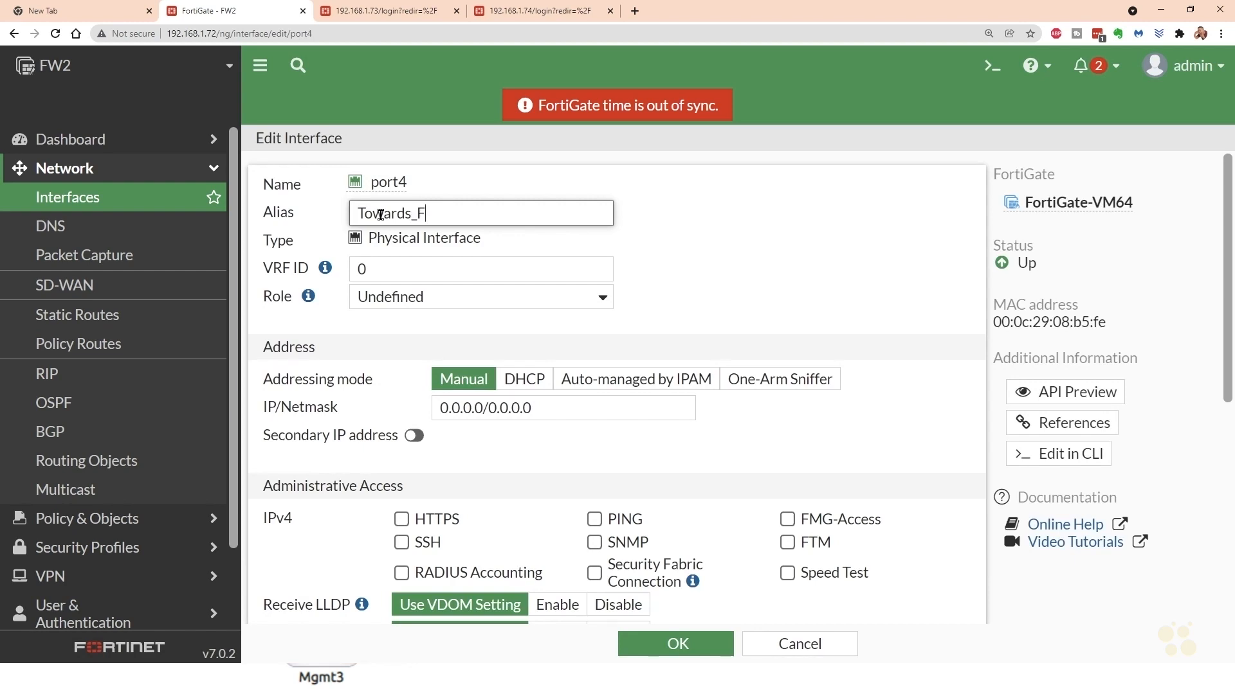
{"action": "type", "text": "W1"}
- Assign port4 the manual IP/netmask 10.123.0.72/24, allow PING administrative access, and save the interface
{"action": "triple_click", "coordinate": [524, 409]}
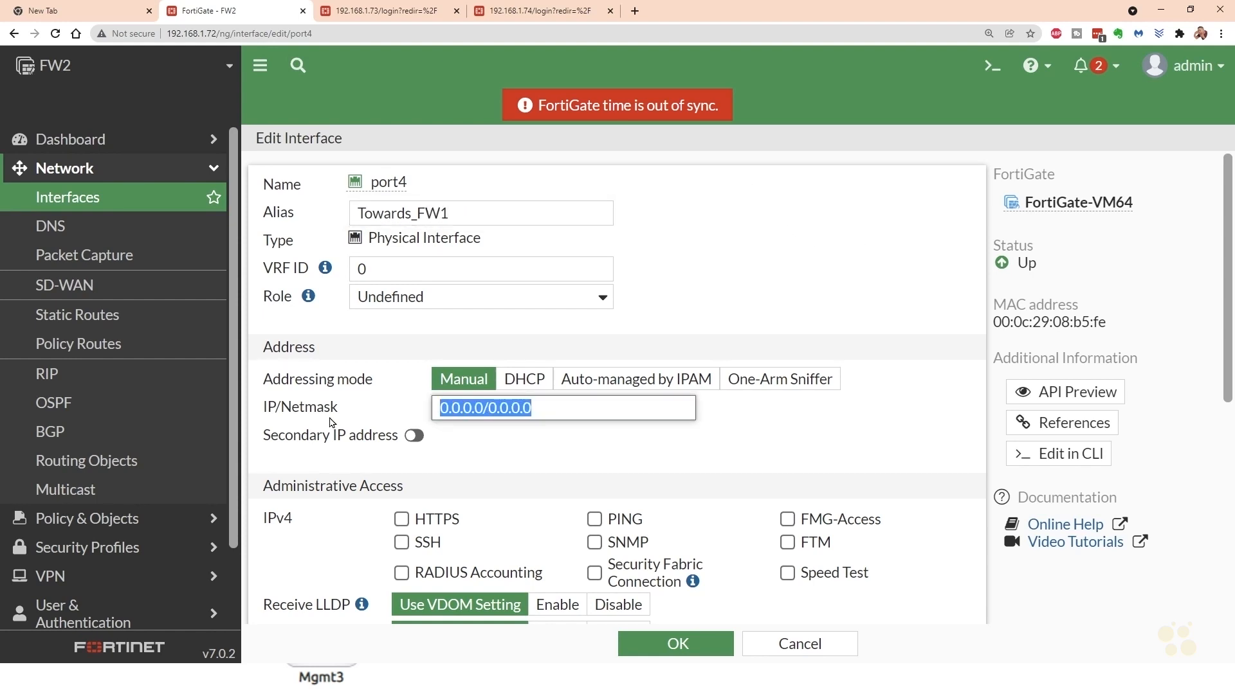
{"action": "type", "text": "10.123"}
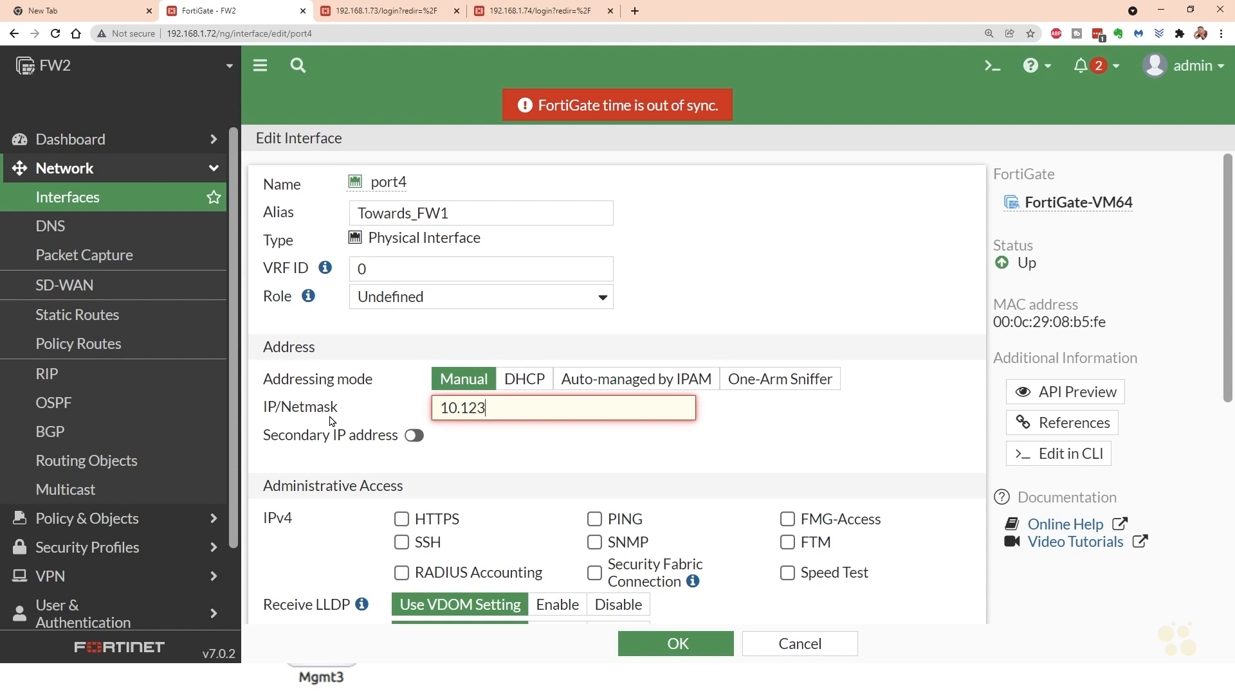
{"action": "type", "text": ".0.72/24"}
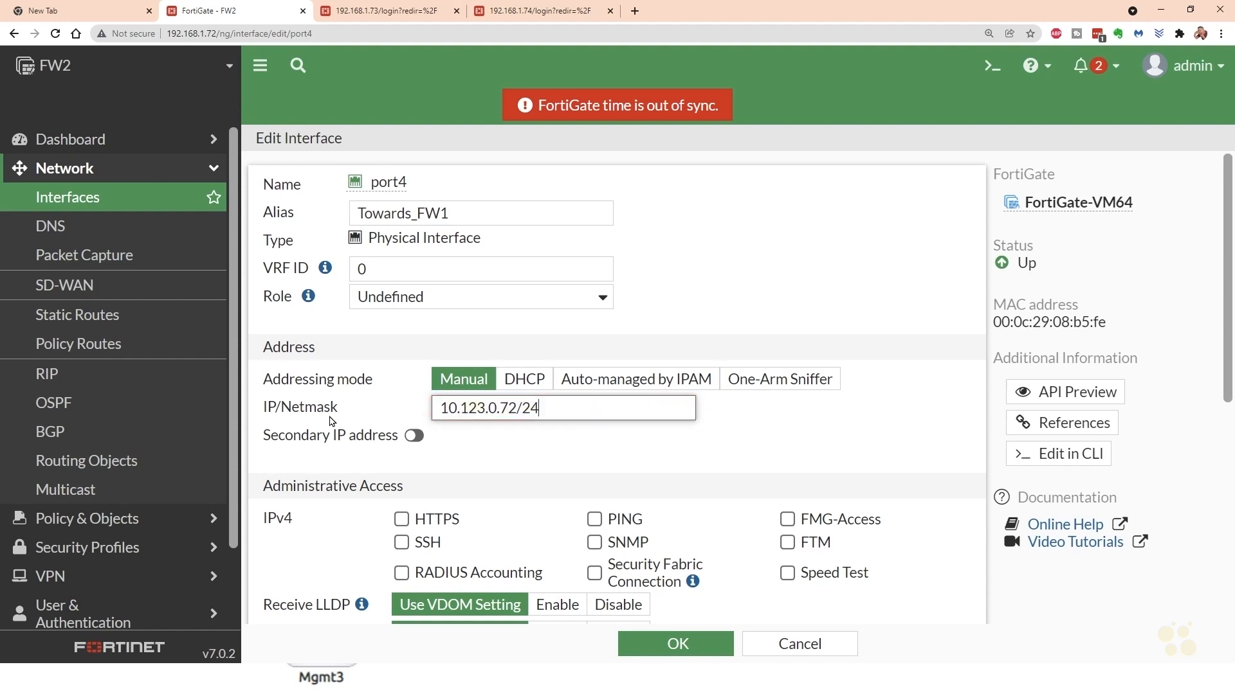
{"action": "left_click", "coordinate": [594, 519]}
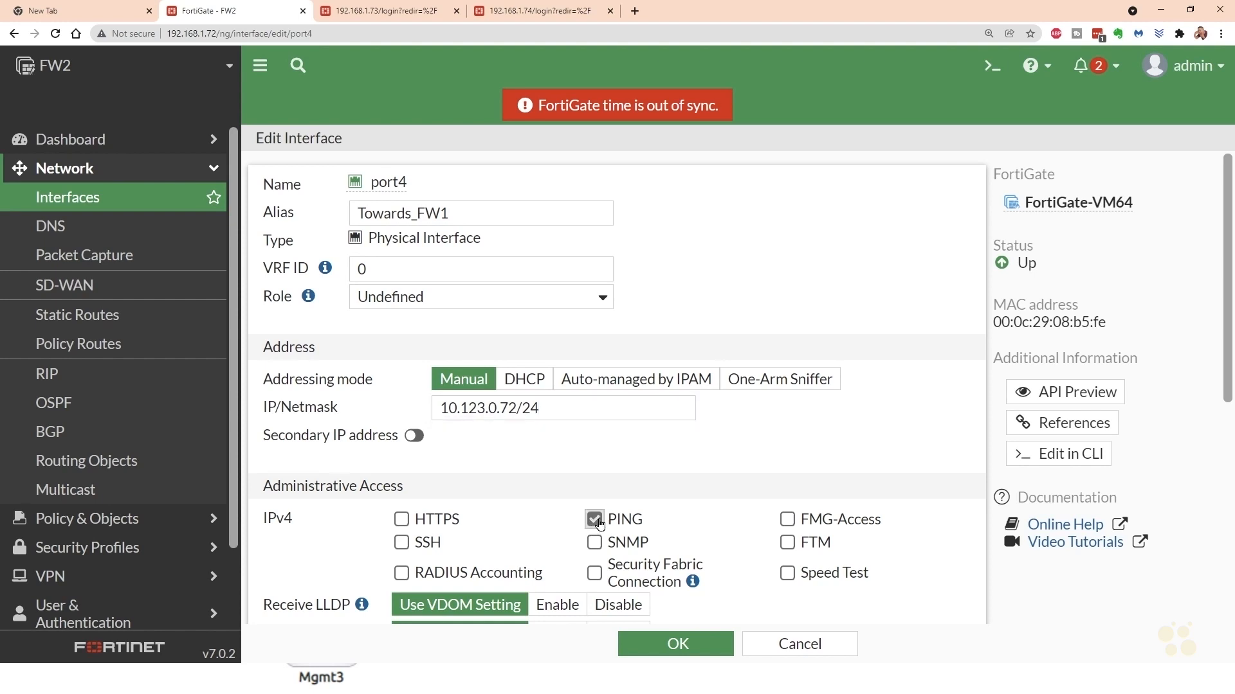
{"action": "scroll", "coordinate": [717, 349], "scroll_direction": "down", "scroll_amount": 1}
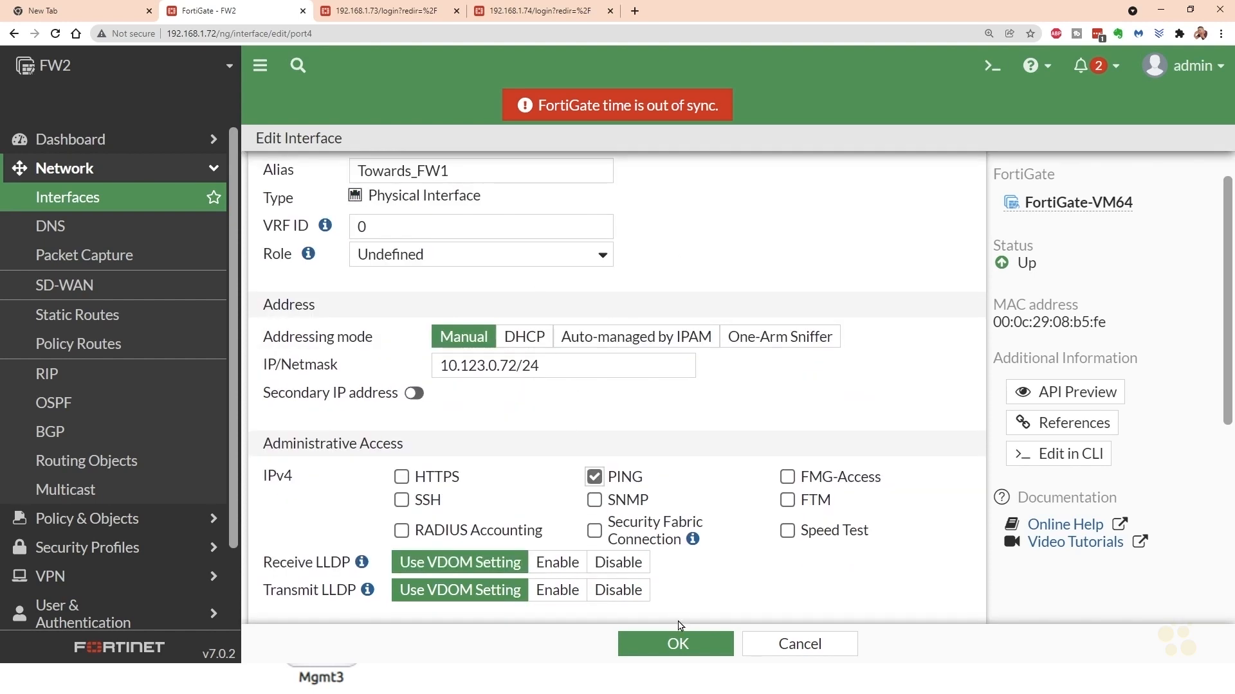
{"action": "left_click", "coordinate": [675, 646]}
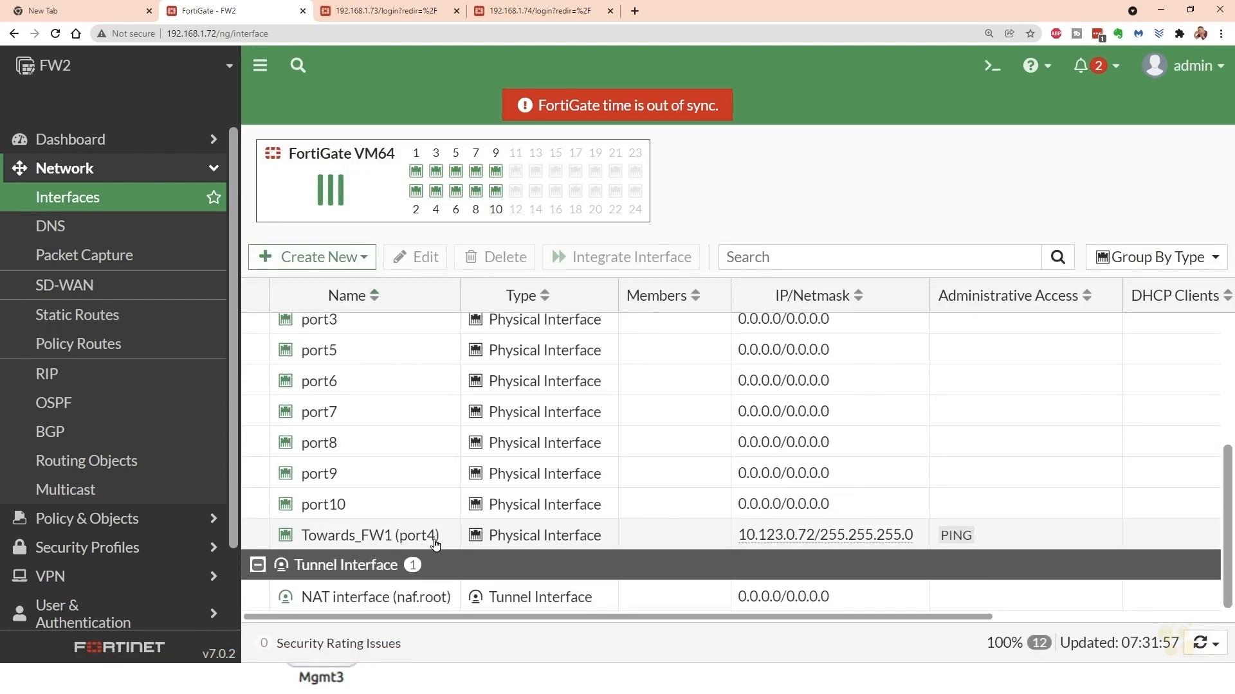
- Configure the port2 interface with IP/netmask 10.2.0.72/24 and PING administrative access, then save it
{"action": "scroll", "coordinate": [433, 543], "scroll_direction": "up", "scroll_amount": 2}
{"action": "left_click", "coordinate": [380, 376]}
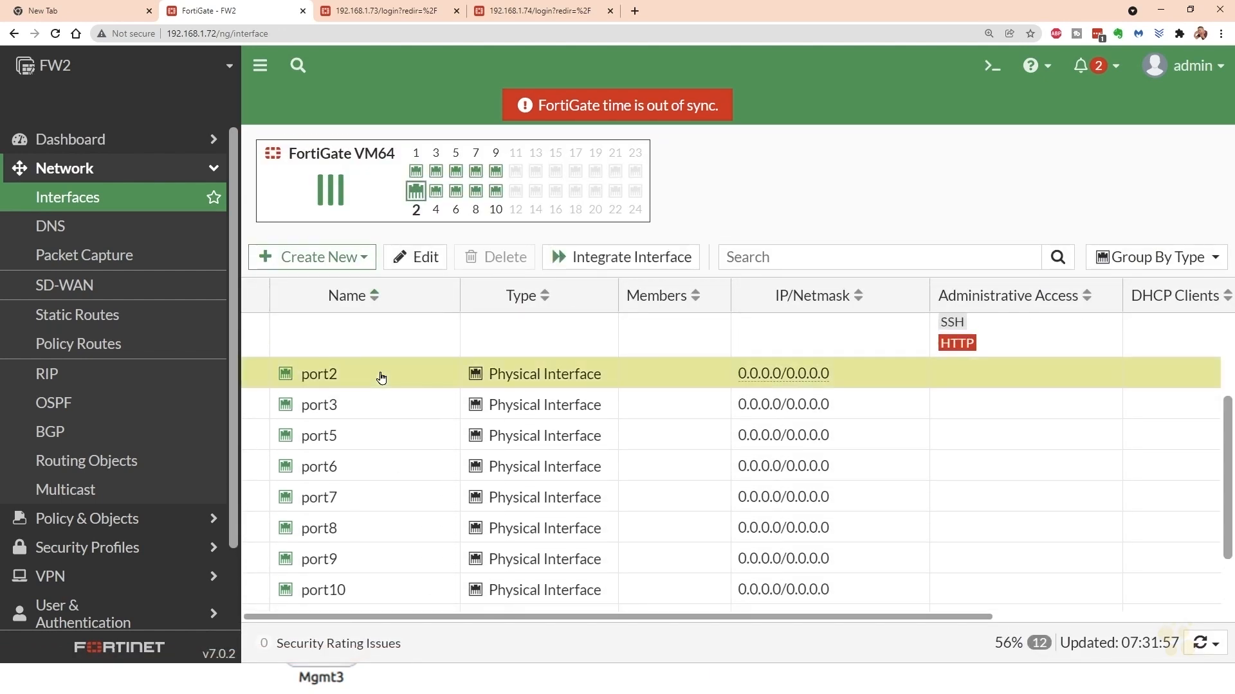
{"action": "double_click", "coordinate": [382, 378]}
{"action": "key", "text": "alt+Tab"}
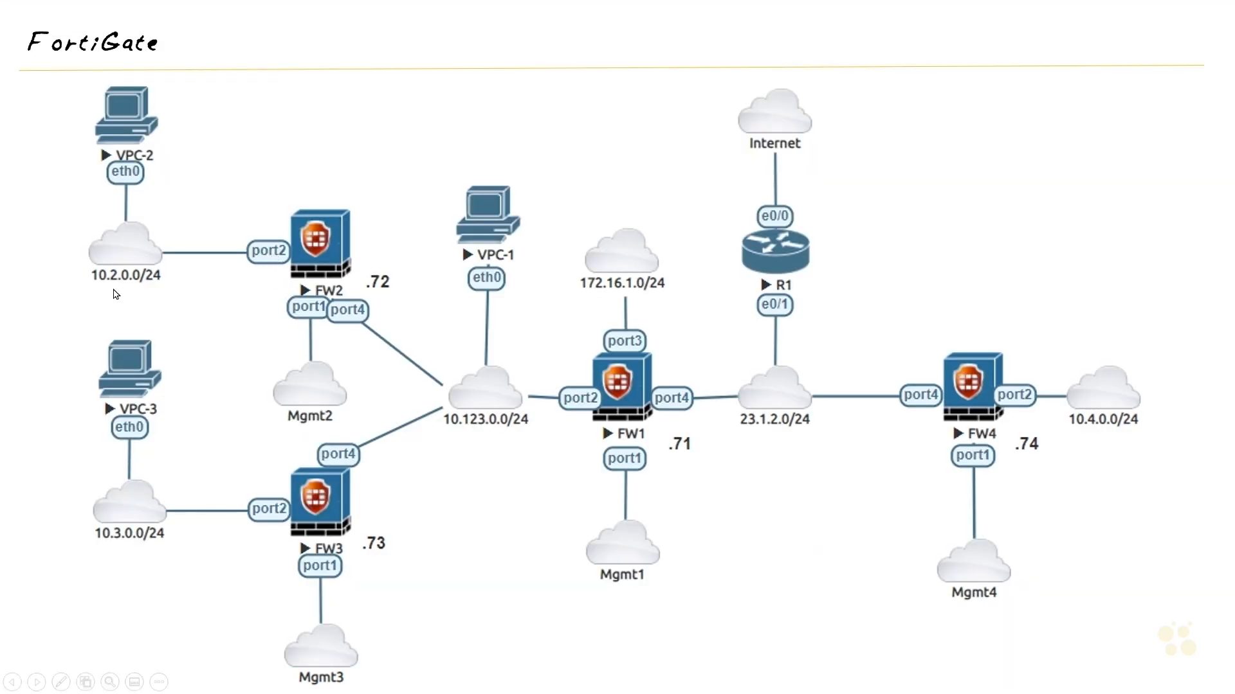
{"action": "key", "text": "alt+Tab"}
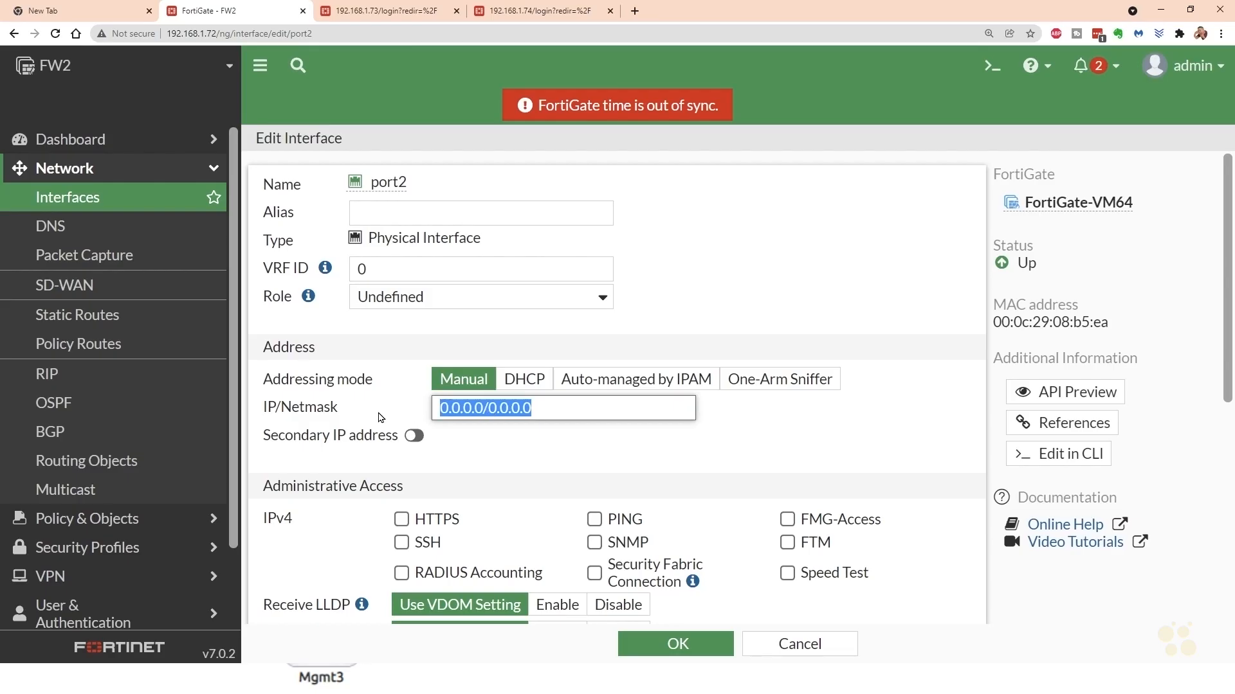
{"action": "type", "text": "10.2.0"}
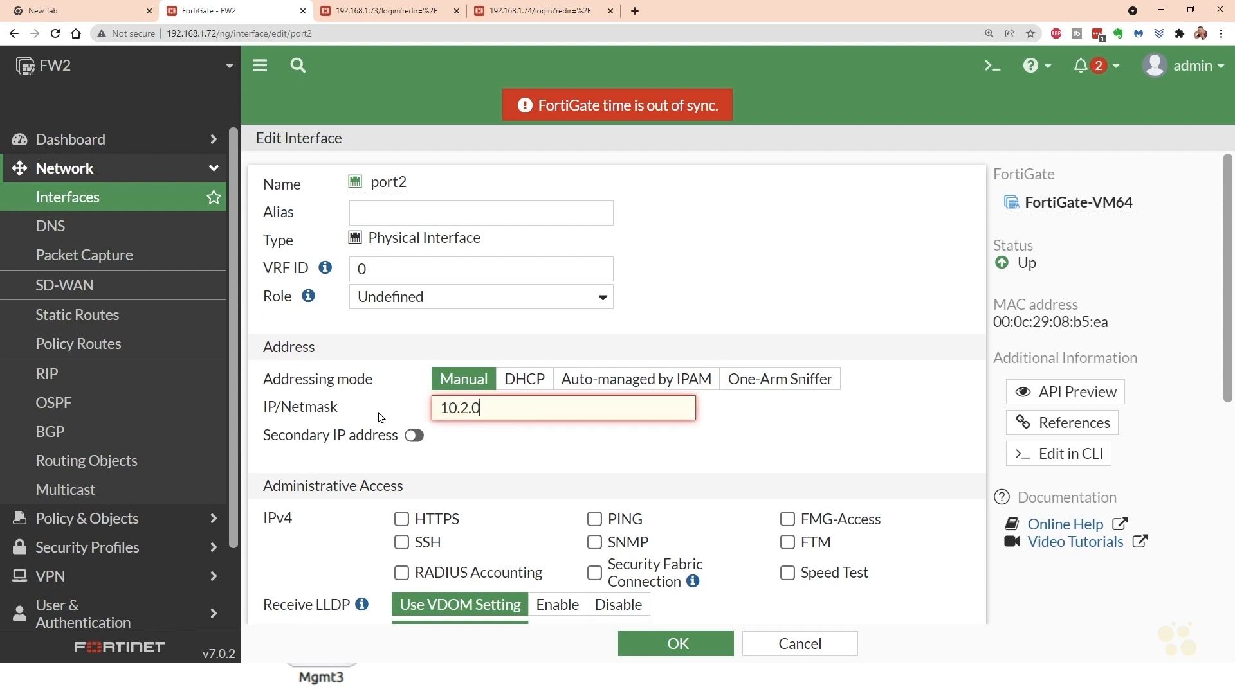
{"action": "type", "text": ".72/24"}
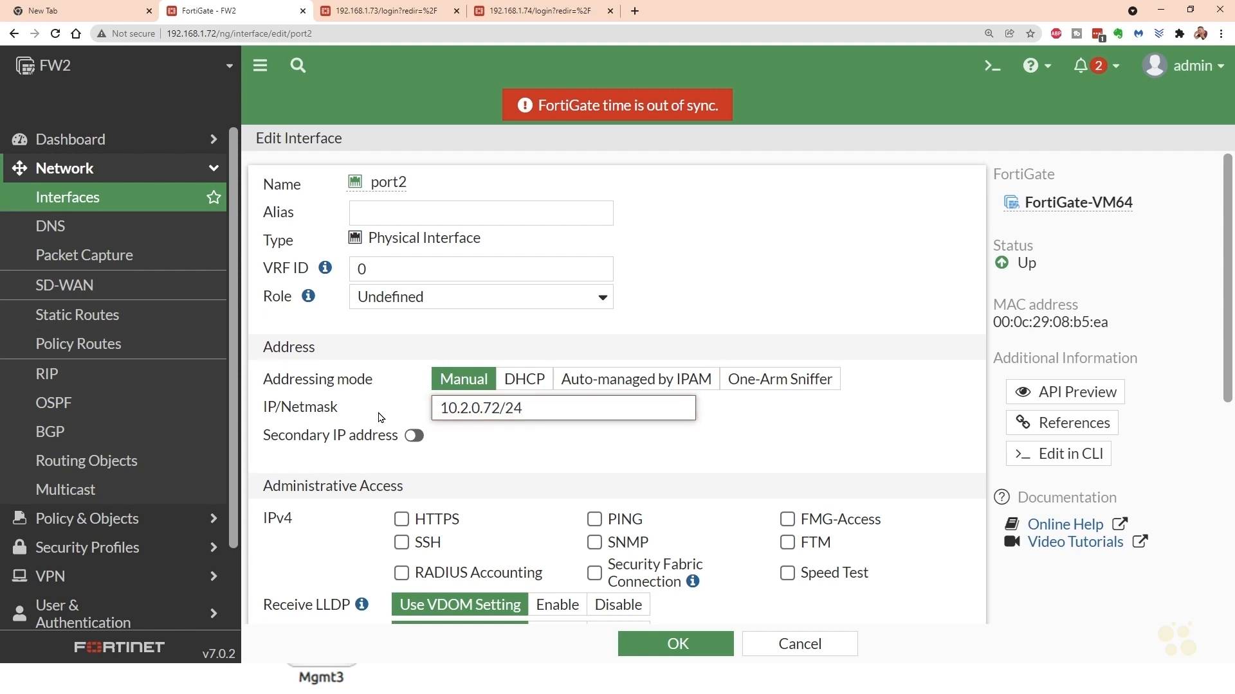
{"action": "left_click", "coordinate": [594, 519]}
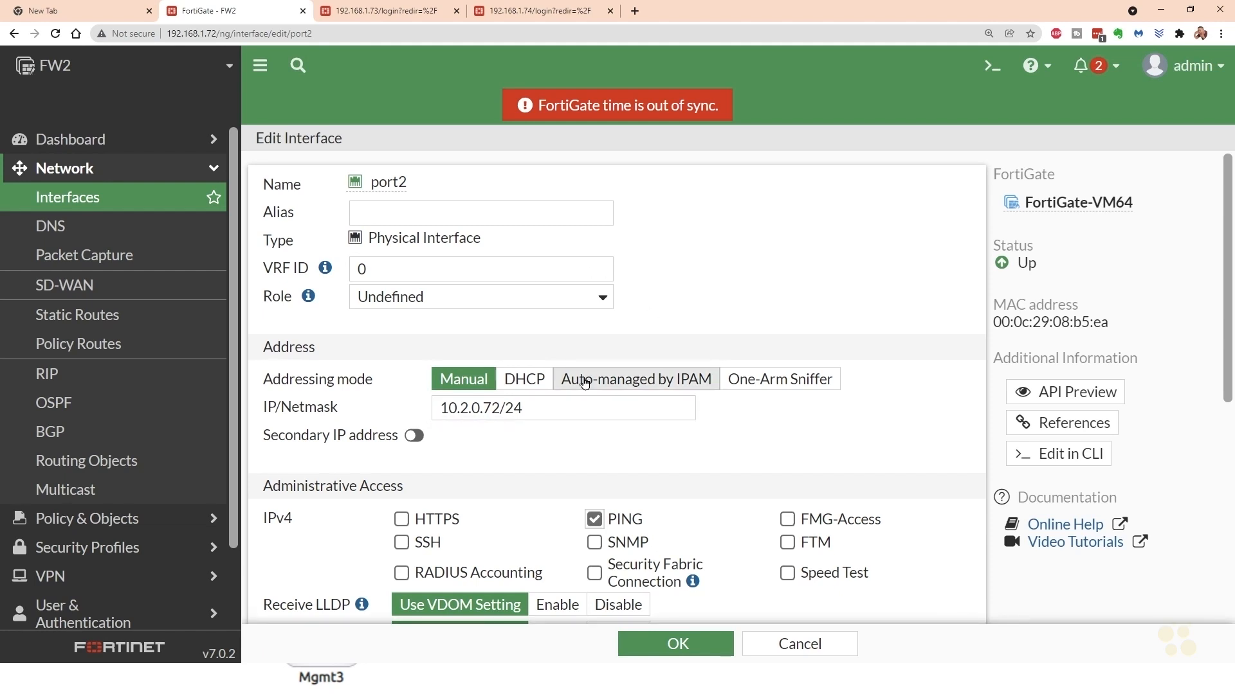
{"action": "left_click", "coordinate": [677, 645]}
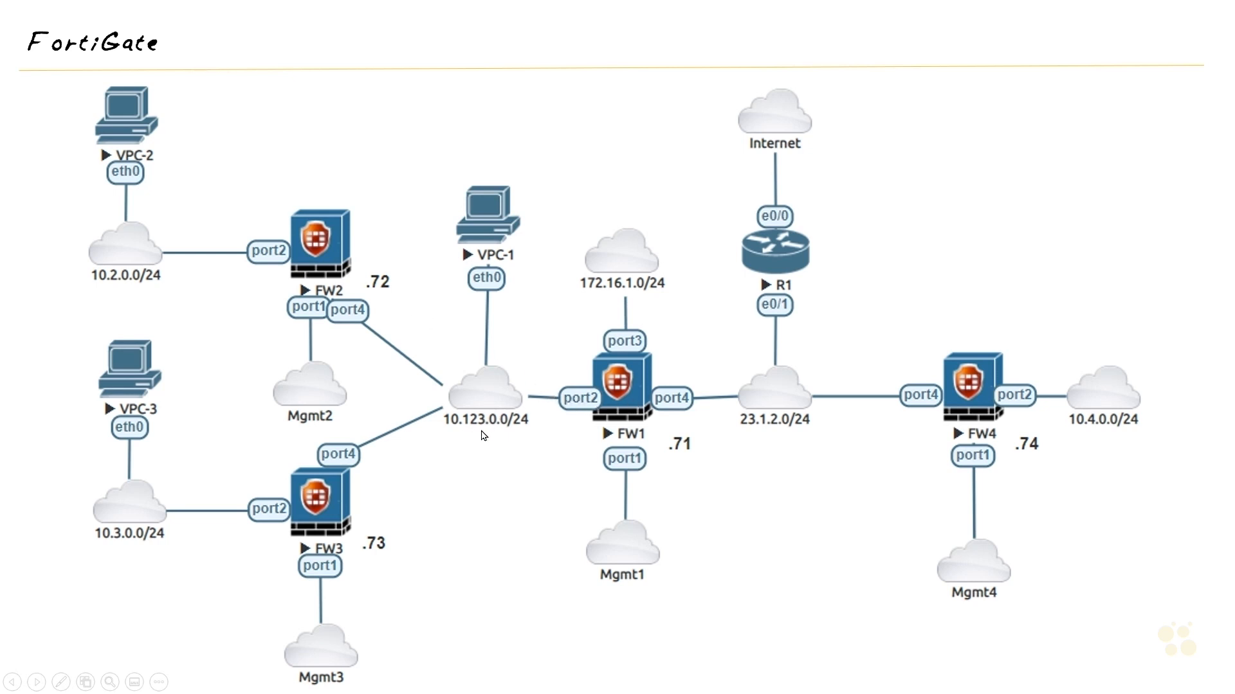
- Create a default static route (0.0.0.0/0.0.0.0) with gateway 10.123.0.71 through Towards_FW1 (port4)
{"action": "key", "text": "alt+Tab"}
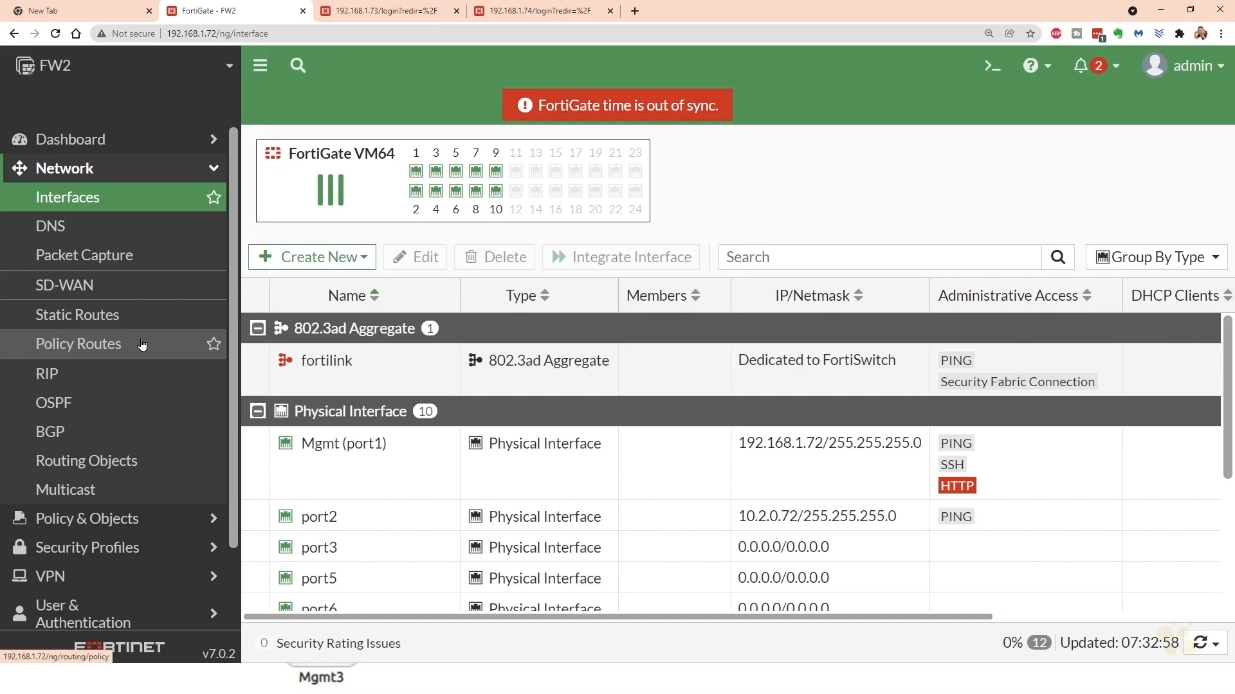
{"action": "left_click", "coordinate": [103, 316]}
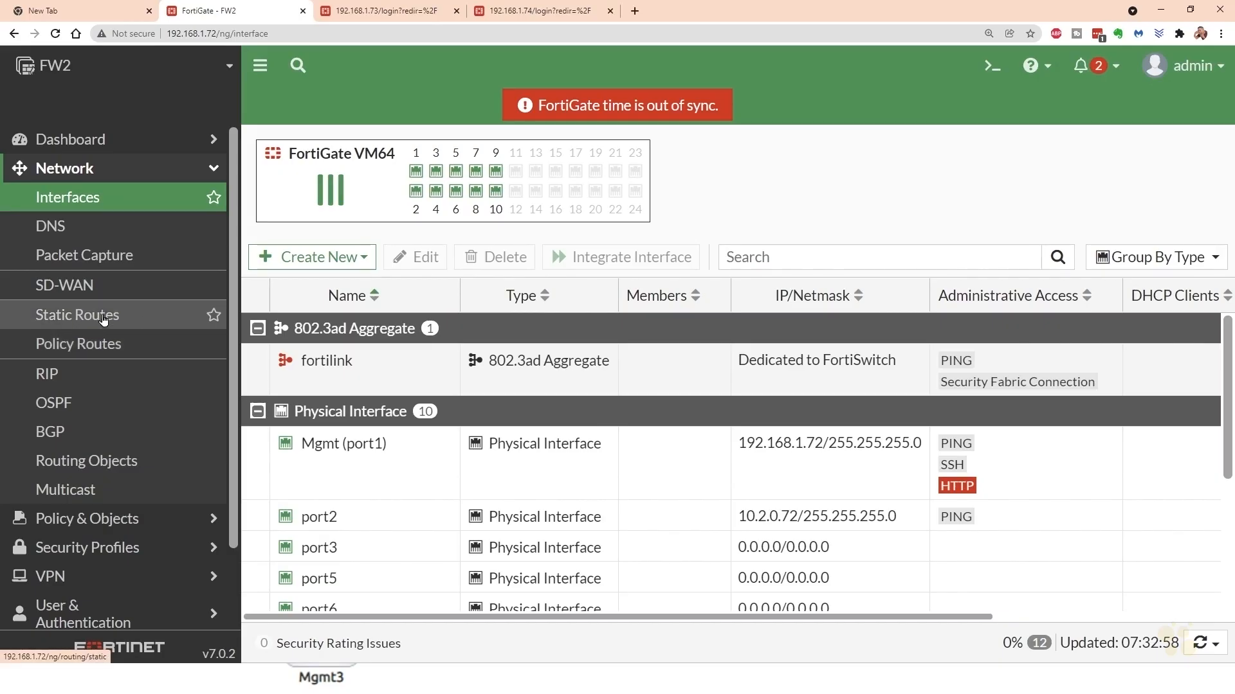
{"action": "left_click", "coordinate": [305, 144]}
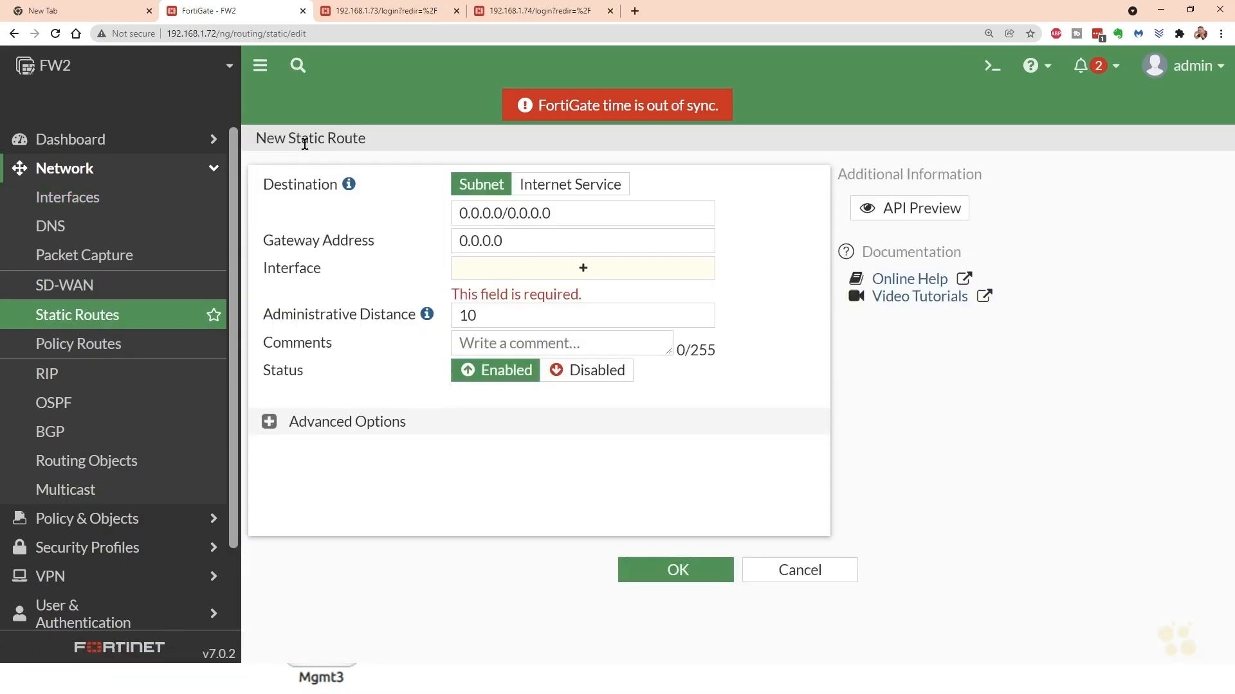
{"action": "left_click", "coordinate": [515, 239]}
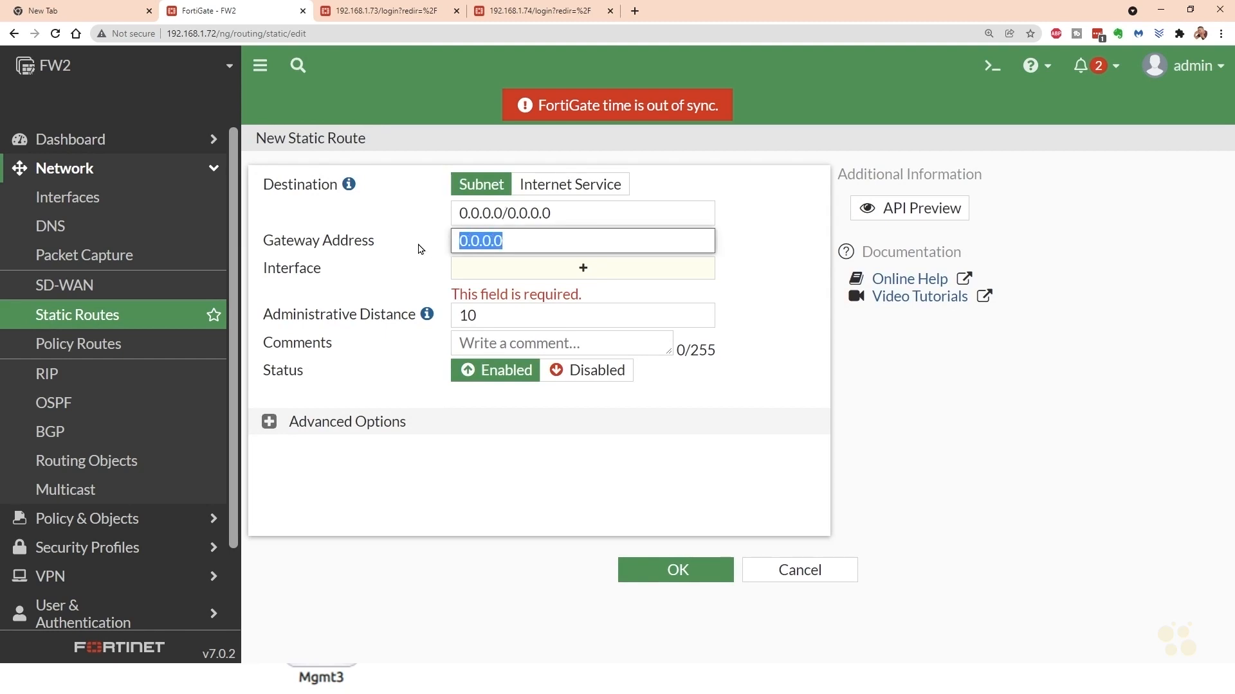
{"action": "type", "text": "10.123.0."}
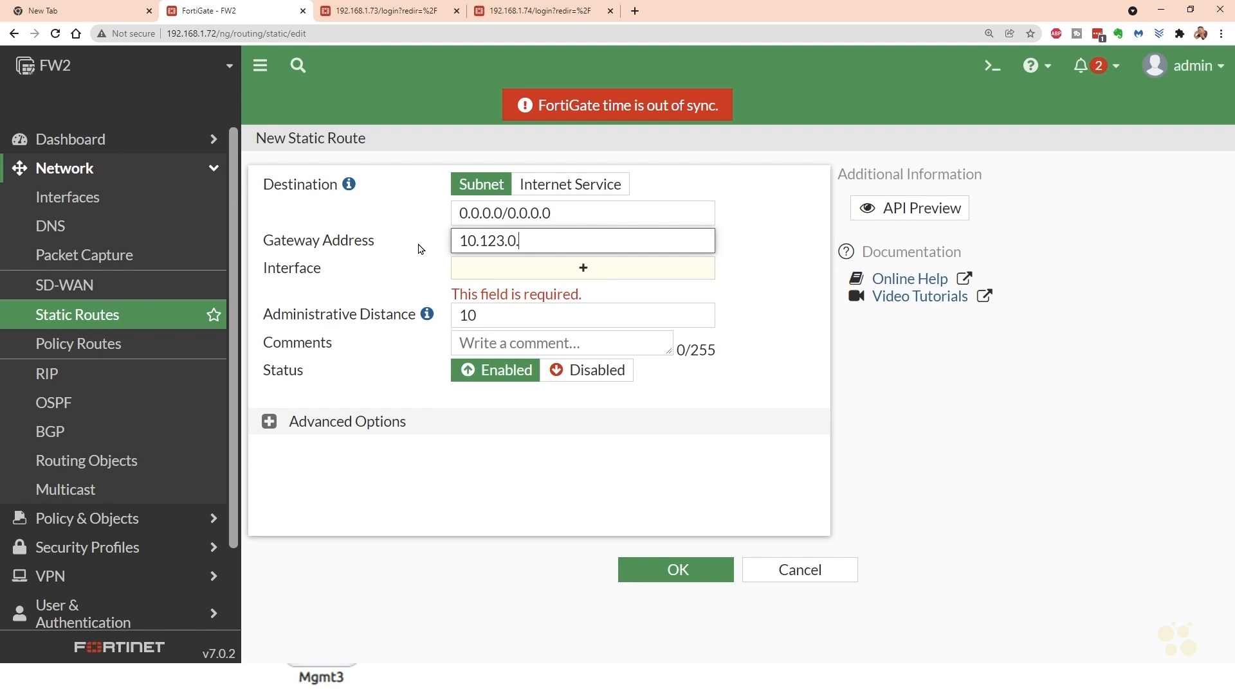
{"action": "type", "text": "71"}
{"action": "left_click", "coordinate": [421, 253]}
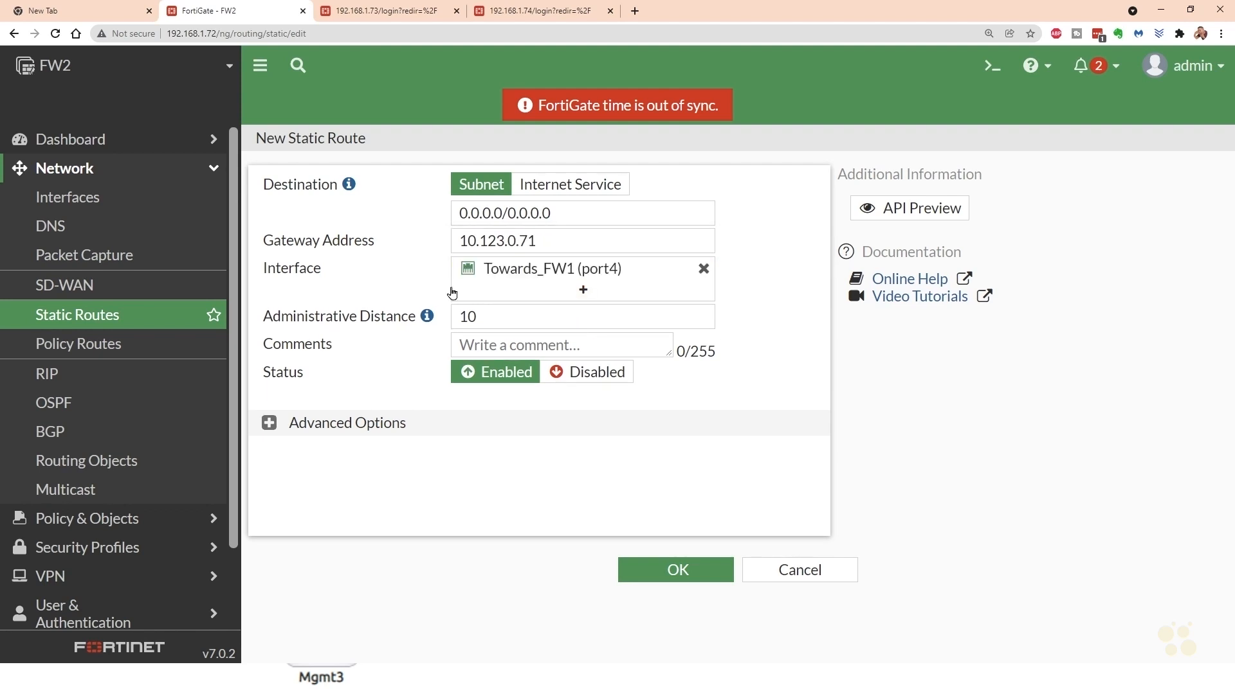
{"action": "mouse_move", "coordinate": [588, 277]}
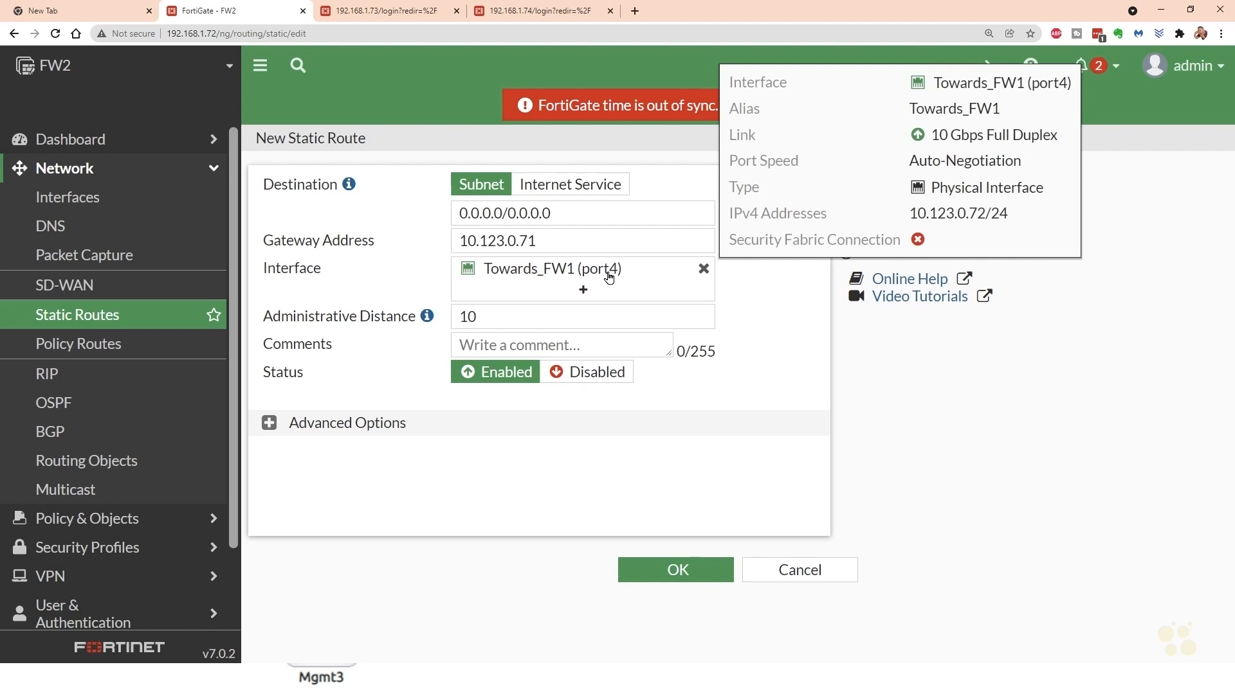
{"action": "left_click", "coordinate": [685, 578]}
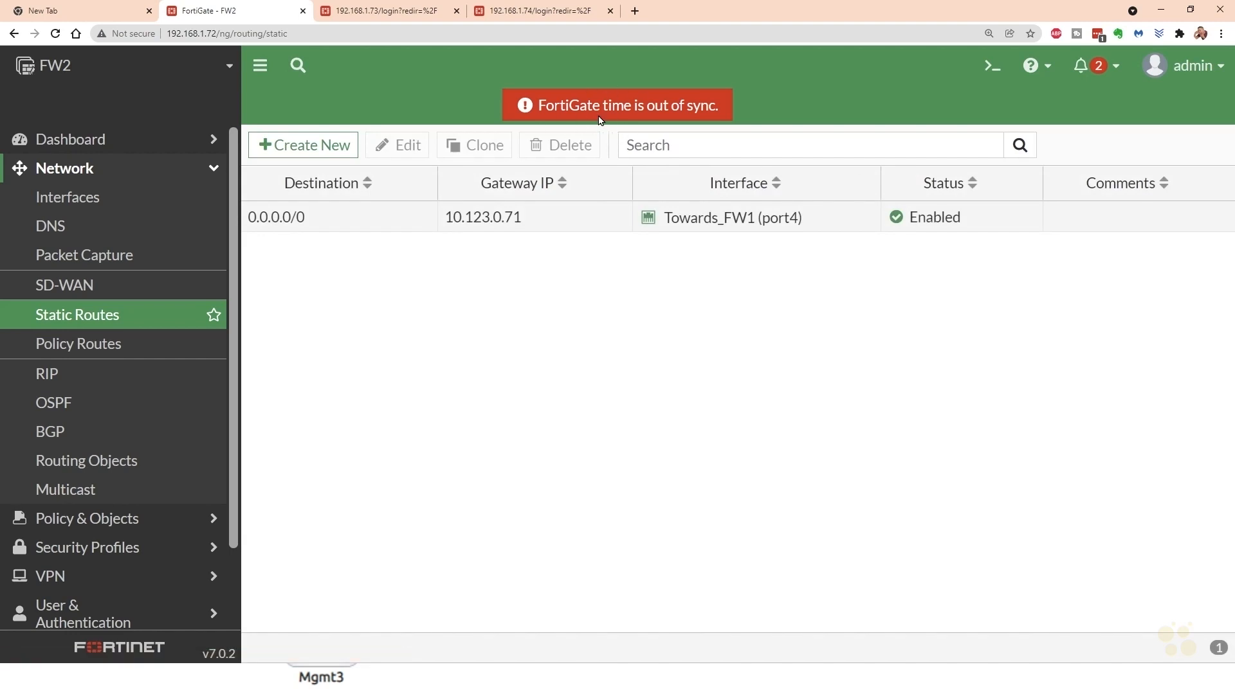
- Reboot the FW2 firewall with the event log message "Initial config"
{"action": "left_click", "coordinate": [1194, 75]}
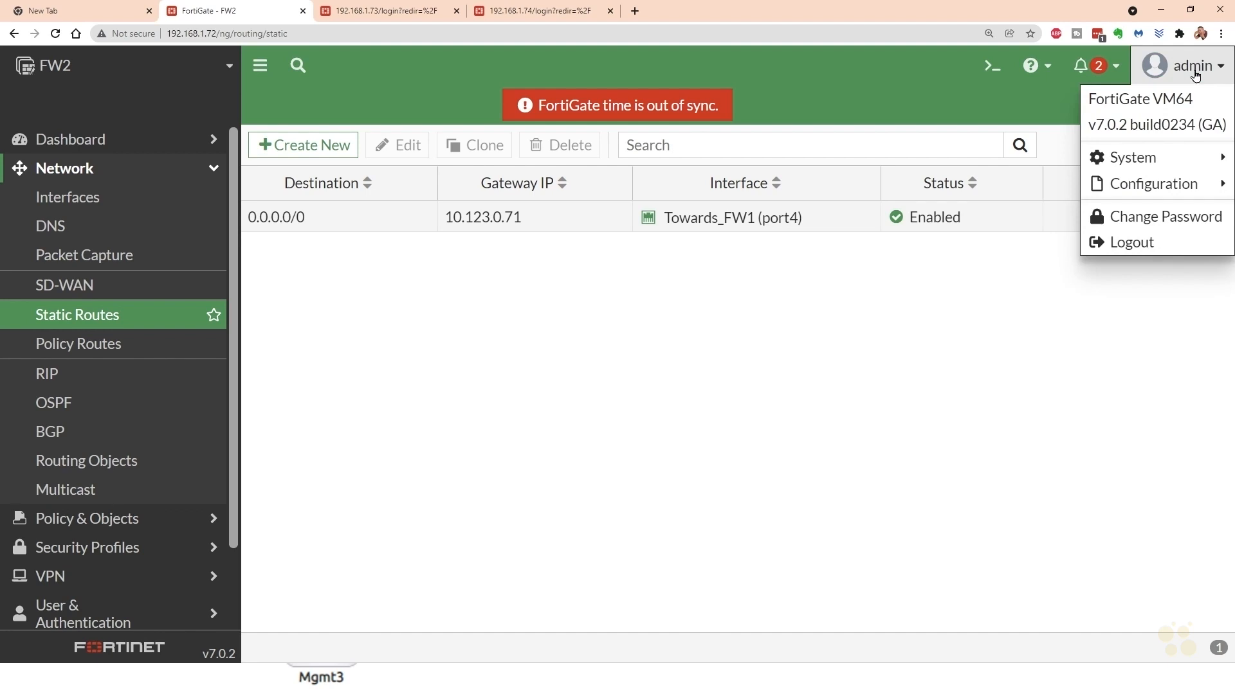
{"action": "mouse_move", "coordinate": [1151, 161]}
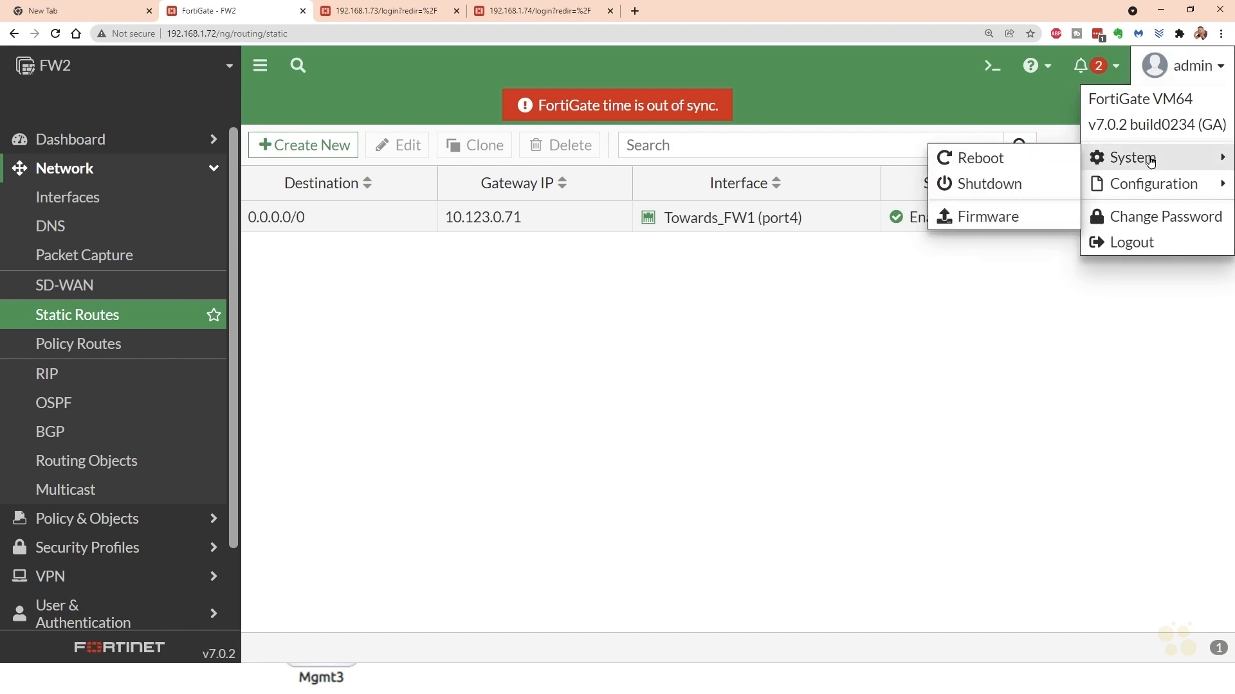
{"action": "left_click", "coordinate": [990, 158]}
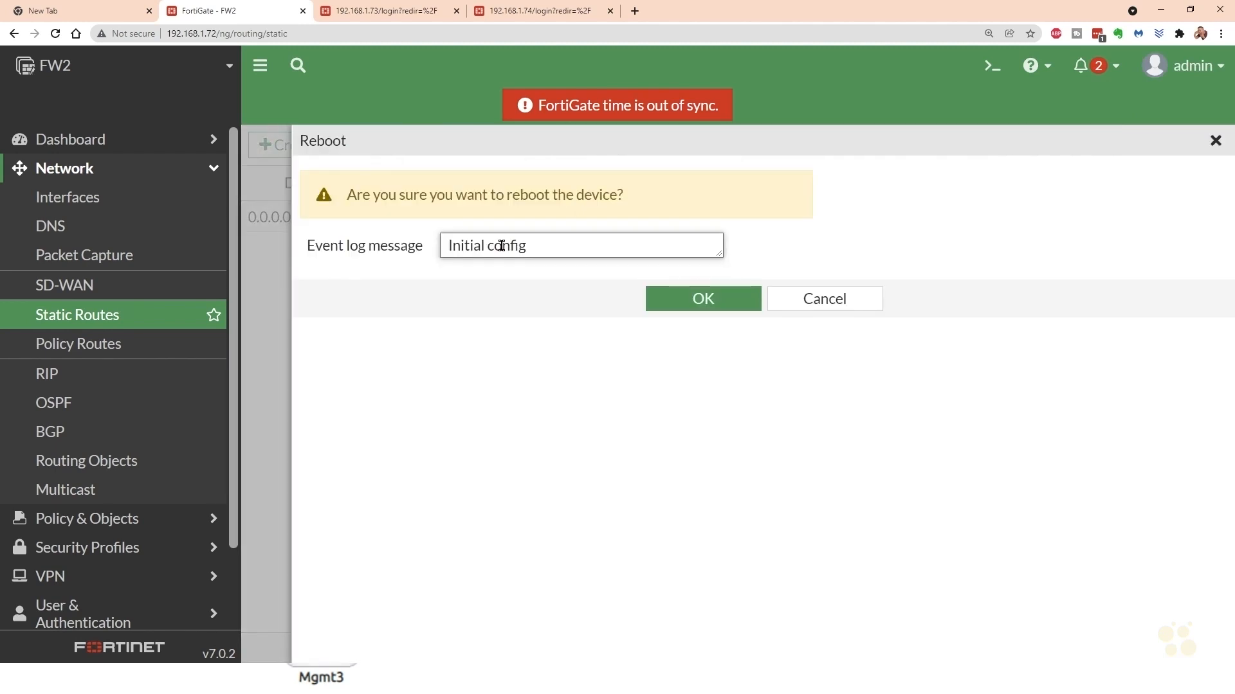
{"action": "left_click", "coordinate": [704, 300]}
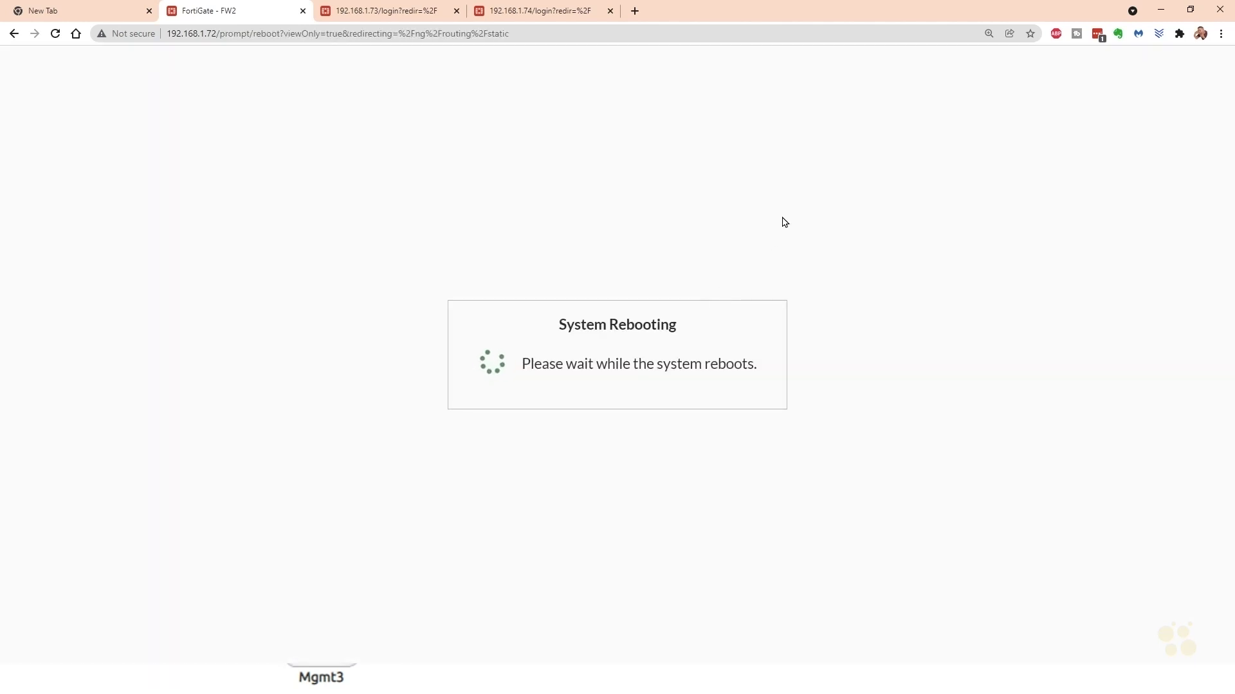
- Log in to the firewall at 192.168.1.73 with the saved username and password
{"action": "left_click", "coordinate": [394, 11]}
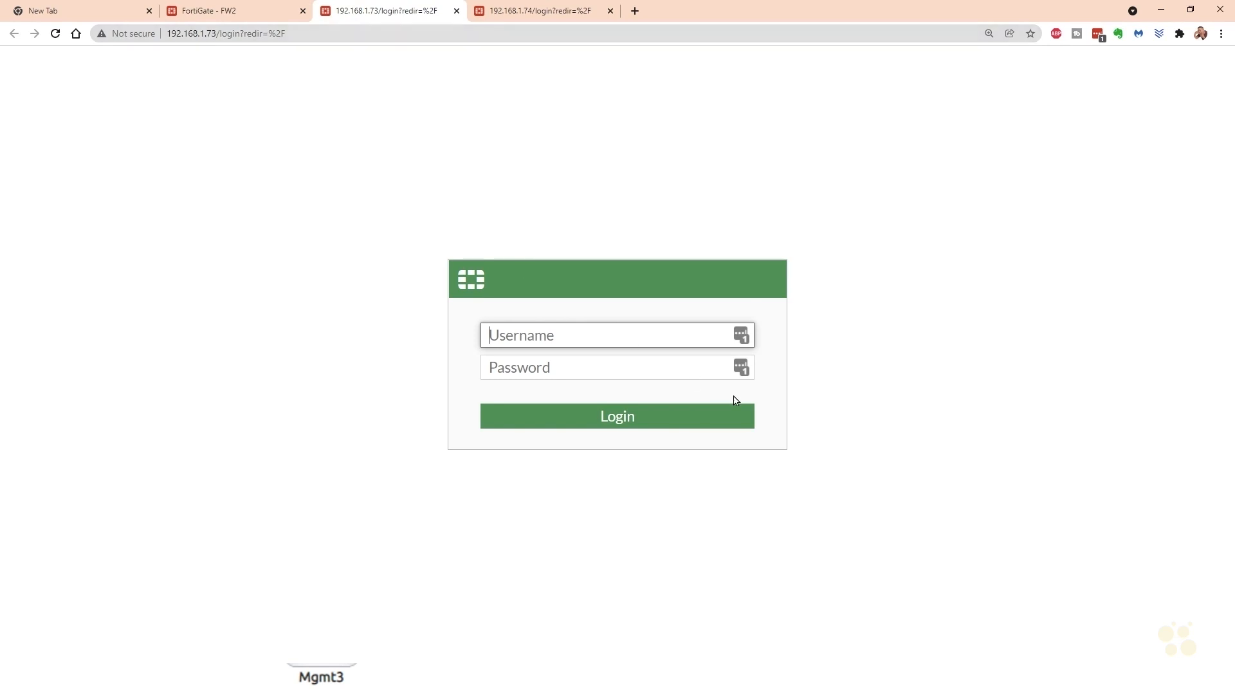
{"action": "left_click", "coordinate": [740, 335]}
{"action": "left_click", "coordinate": [624, 424]}
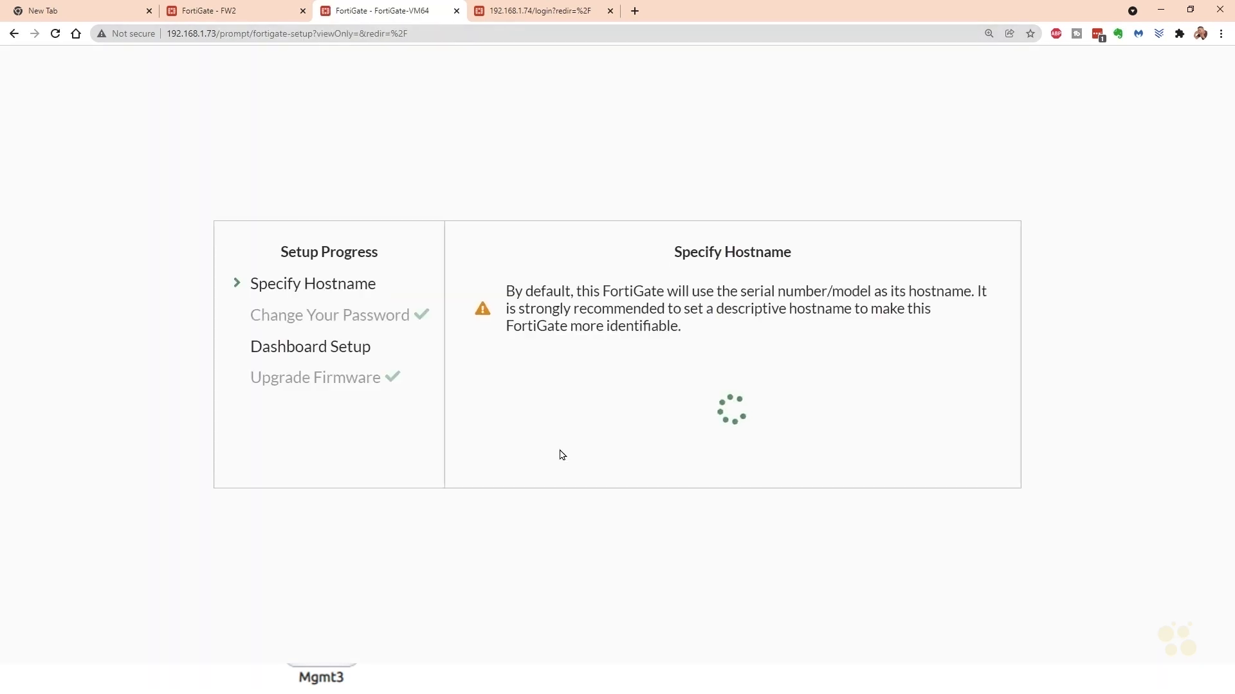
- Set the hostname to FW3, accept the Optimal dashboard setup, and dismiss the FortiOS 7.0.0 introduction
{"action": "left_click_drag", "start_coordinate": [829, 400], "coordinate": [646, 416]}
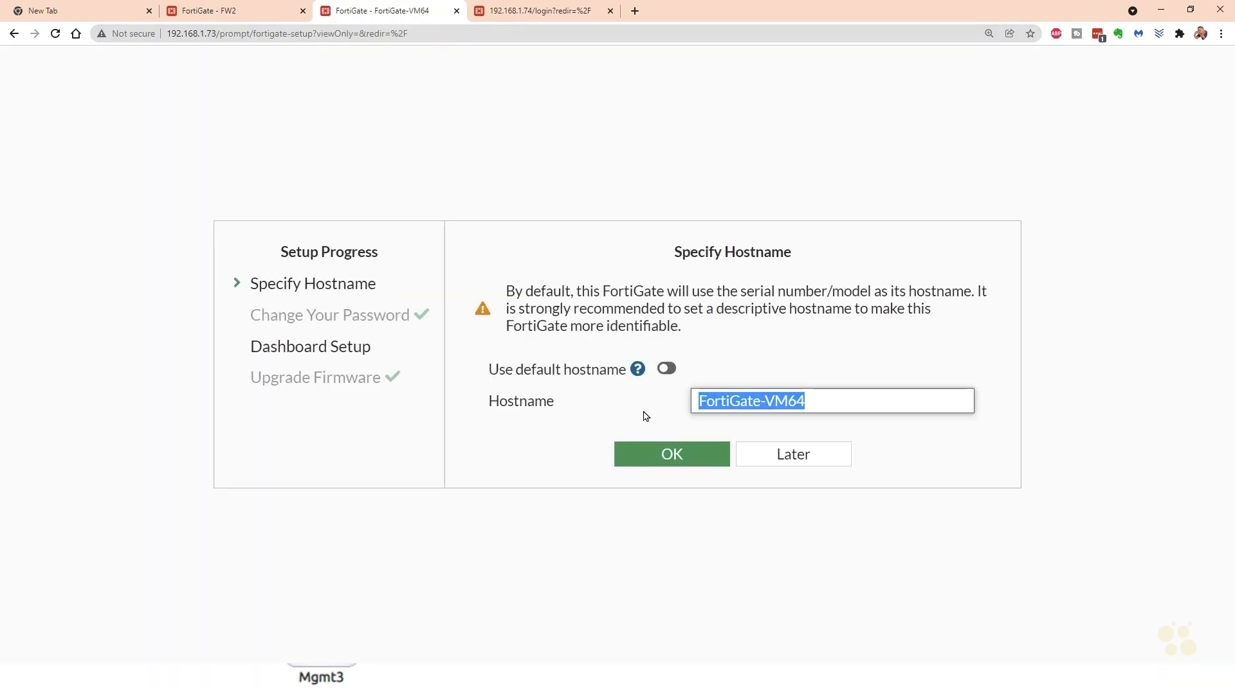
{"action": "type", "text": "FW3"}
{"action": "left_click", "coordinate": [667, 459]}
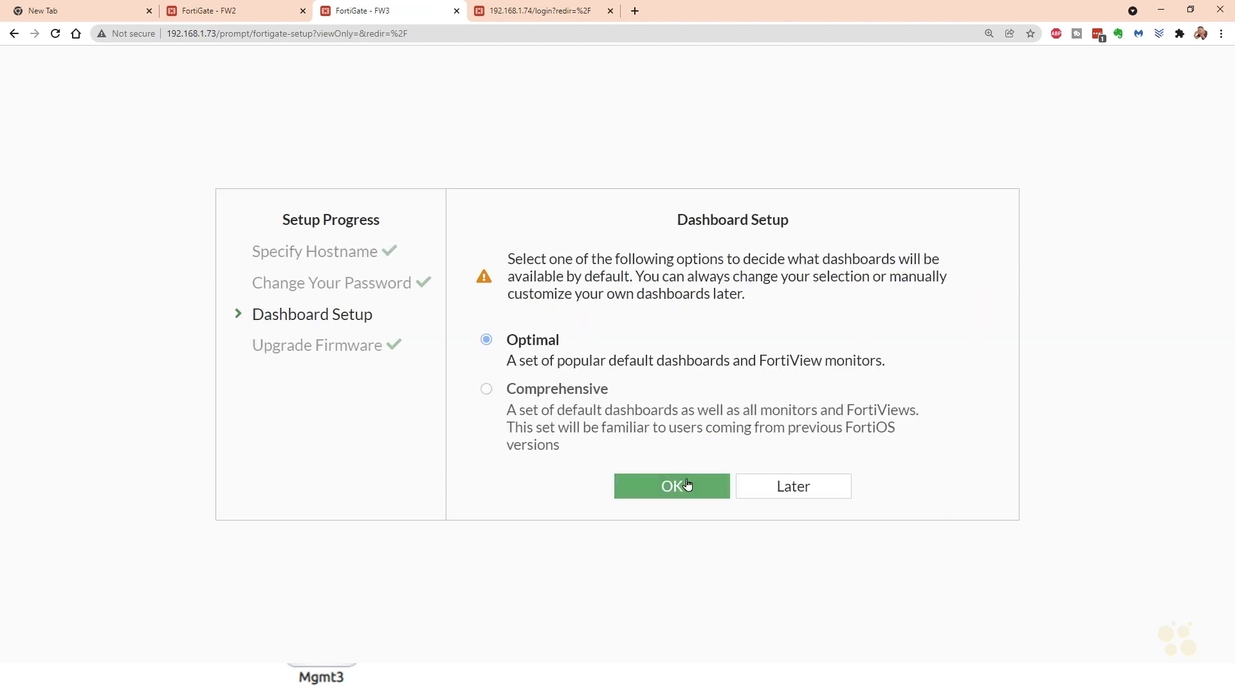
{"action": "left_click", "coordinate": [688, 485]}
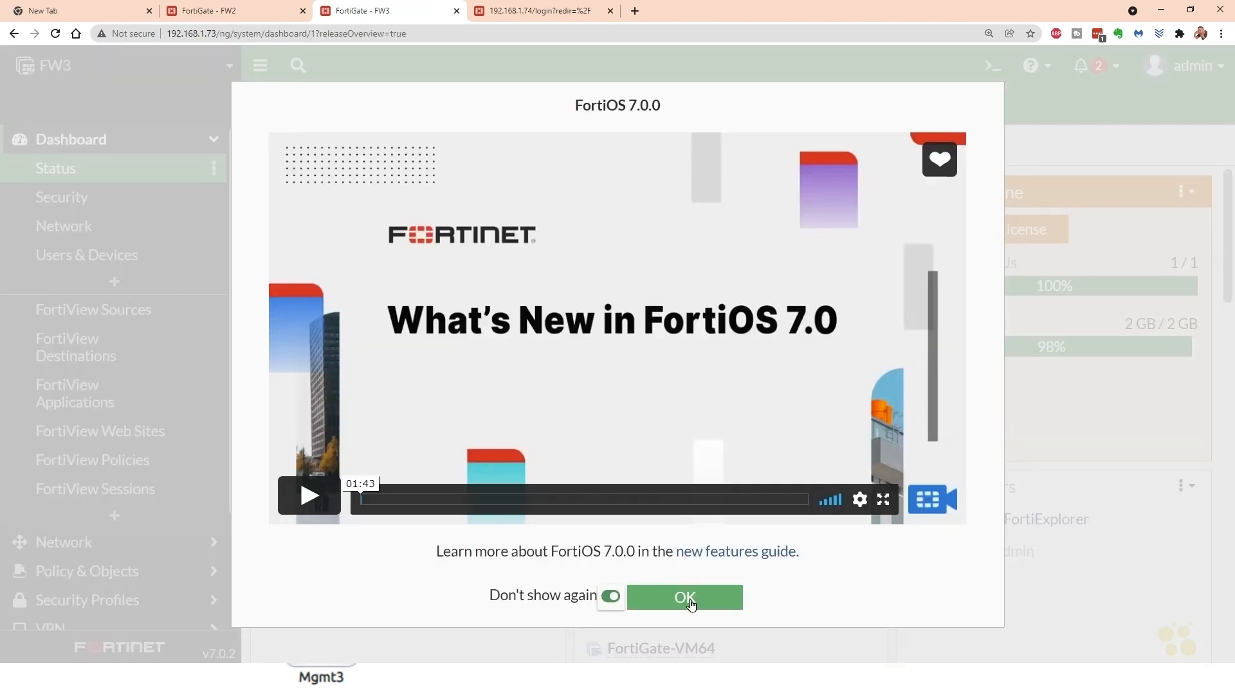
{"action": "left_click", "coordinate": [685, 600]}
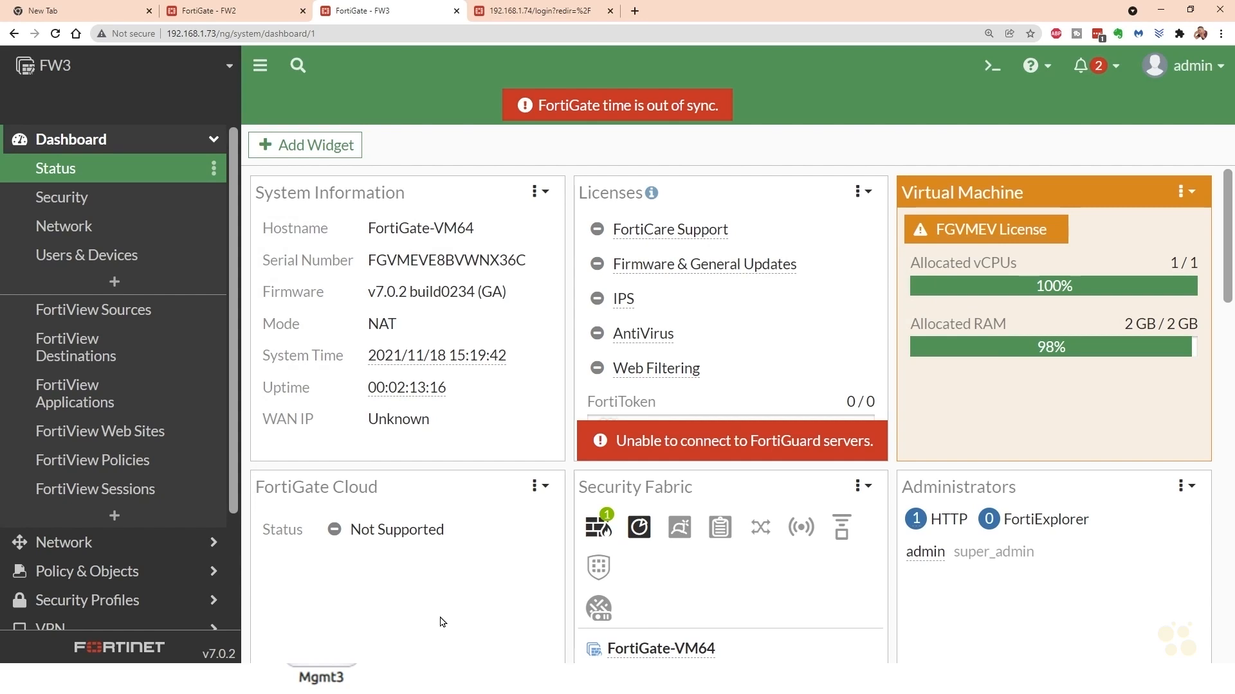
- Check FW3's ports in the topology diagram, open FW3's port4 interface for editing, and set its alias to Towards_FW1
{"action": "key", "text": "alt+Tab"}
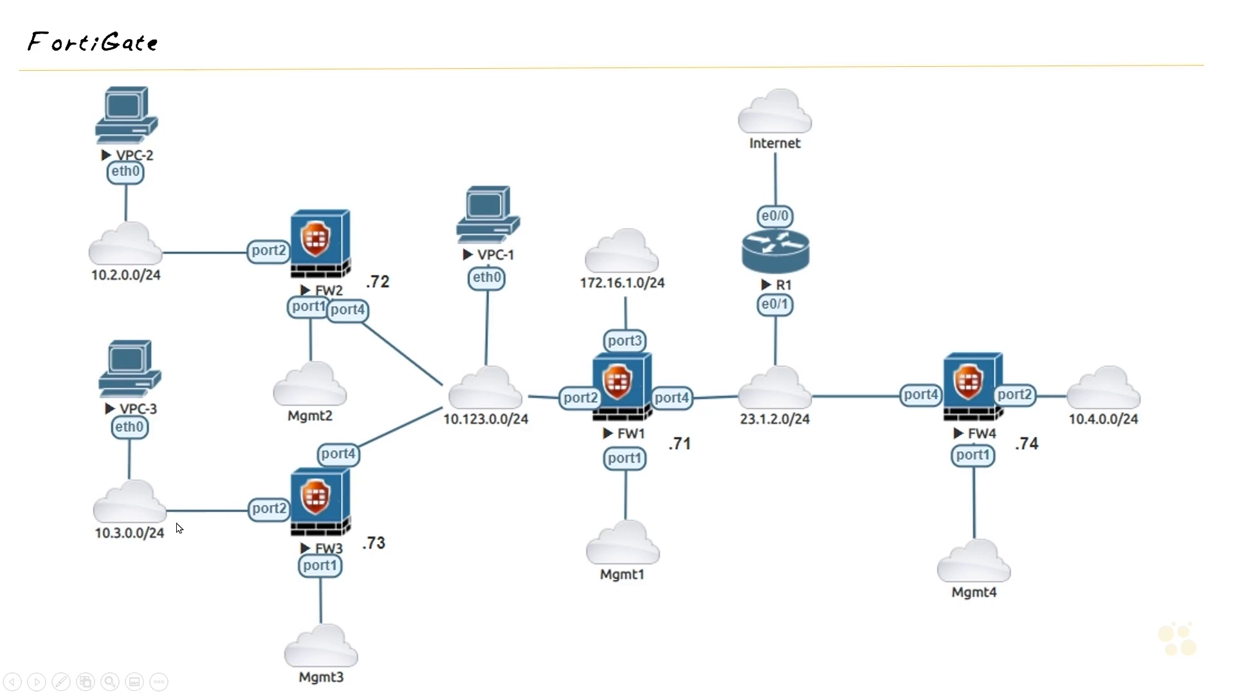
{"action": "key", "text": "alt+Tab"}
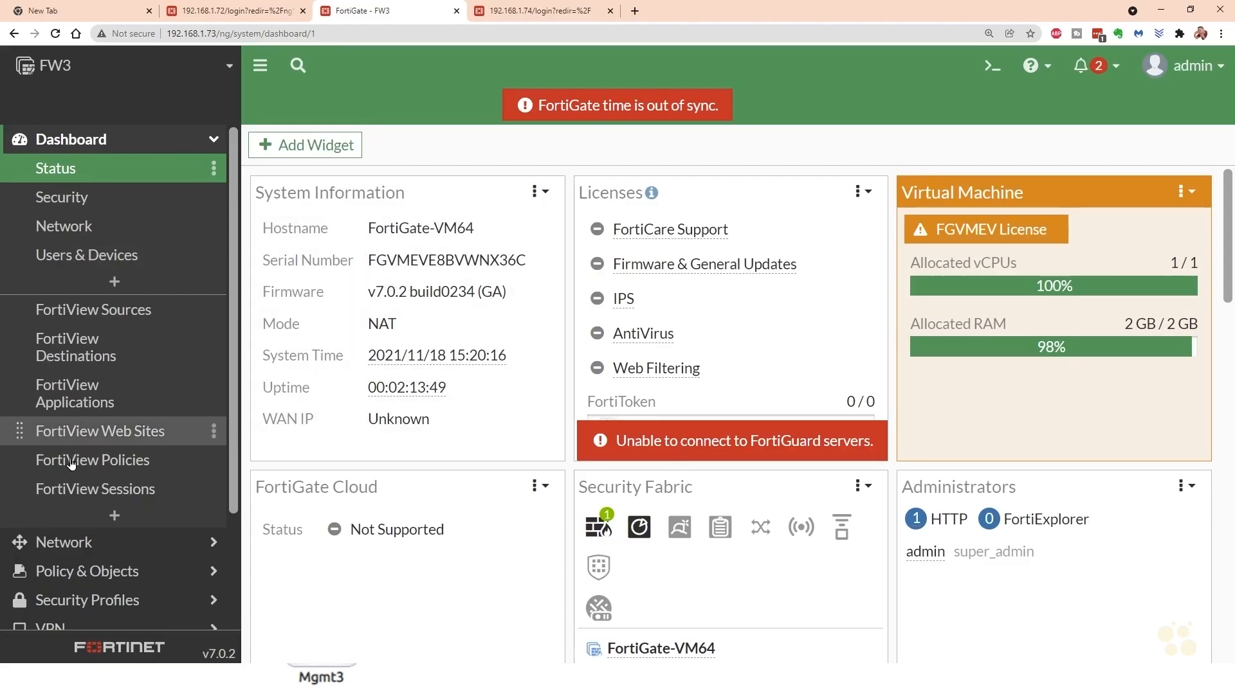
{"action": "left_click", "coordinate": [88, 547]}
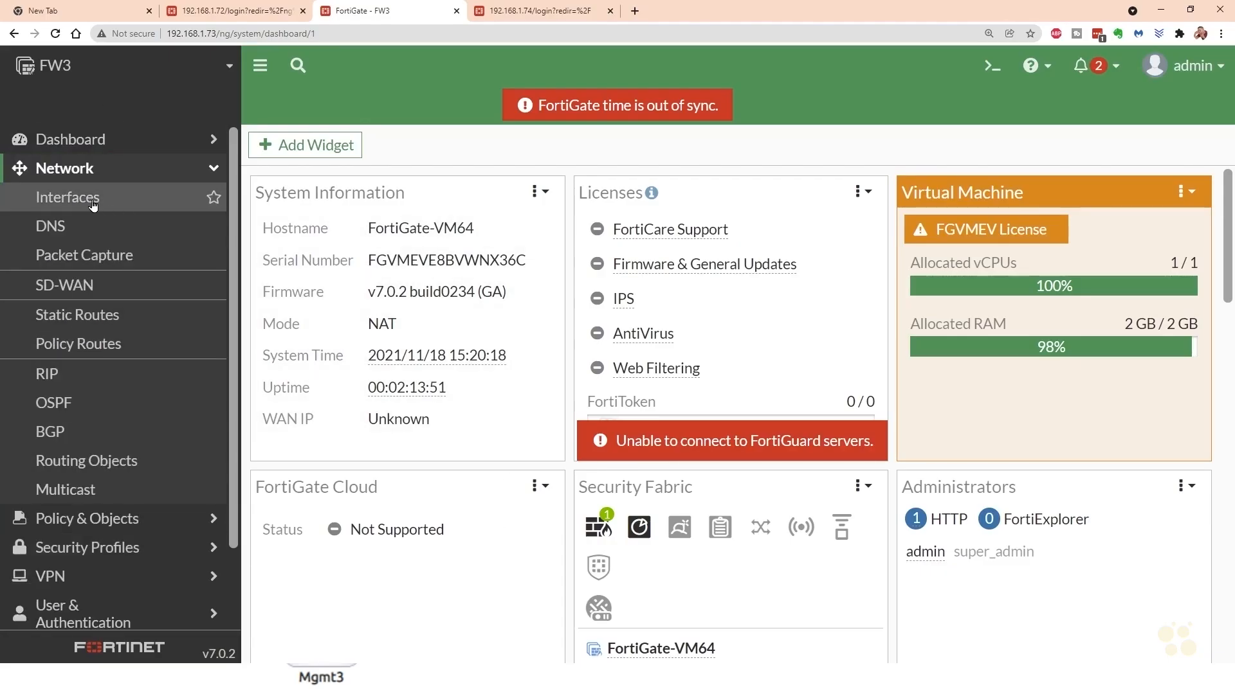
{"action": "left_click", "coordinate": [91, 201]}
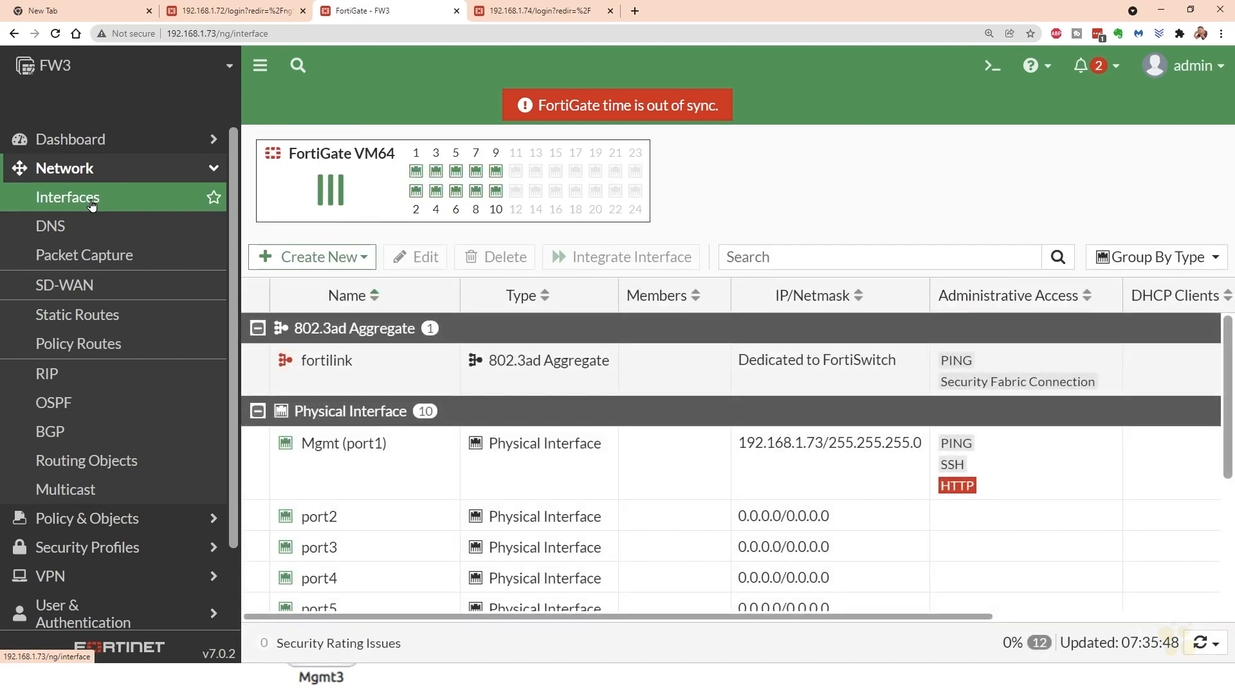
{"action": "left_click", "coordinate": [378, 584]}
{"action": "double_click", "coordinate": [378, 584]}
{"action": "left_click", "coordinate": [389, 212]}
{"action": "type", "text": "Towards_"}
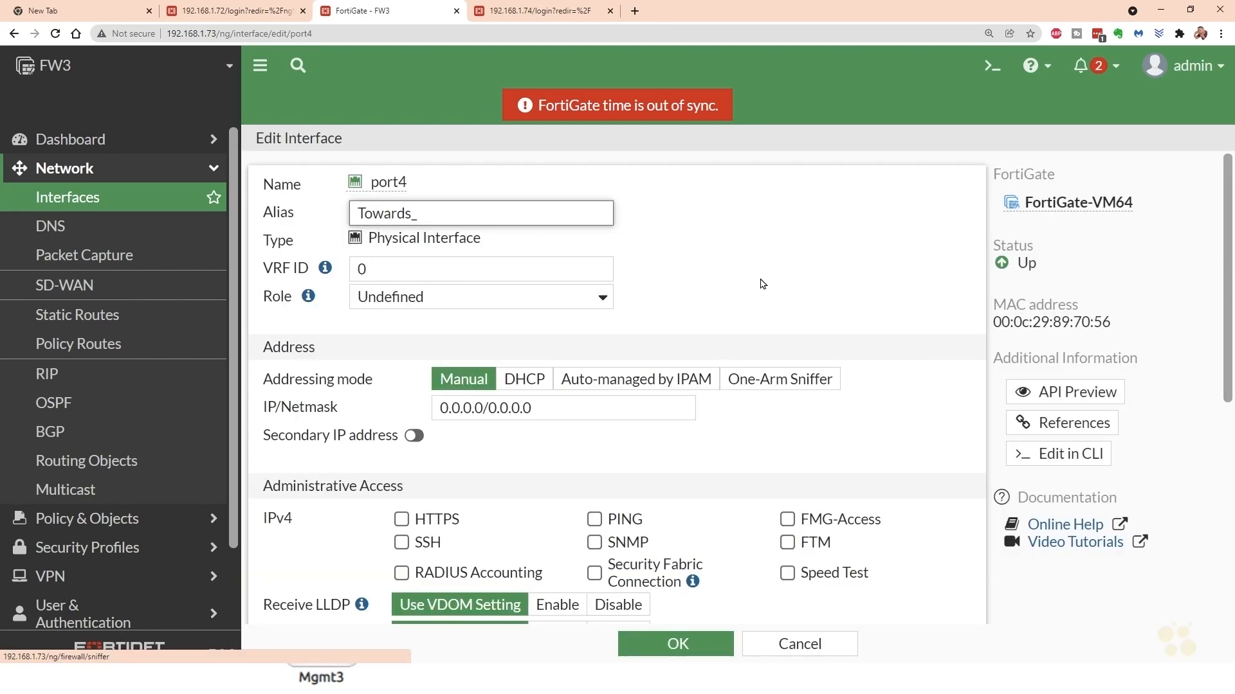
{"action": "type", "text": "FW1"}
- Assign FW3's port4 the manual IP/netmask 10.123.0.73/24, allow PING administrative access, and save the interface
{"action": "left_click", "coordinate": [554, 410]}
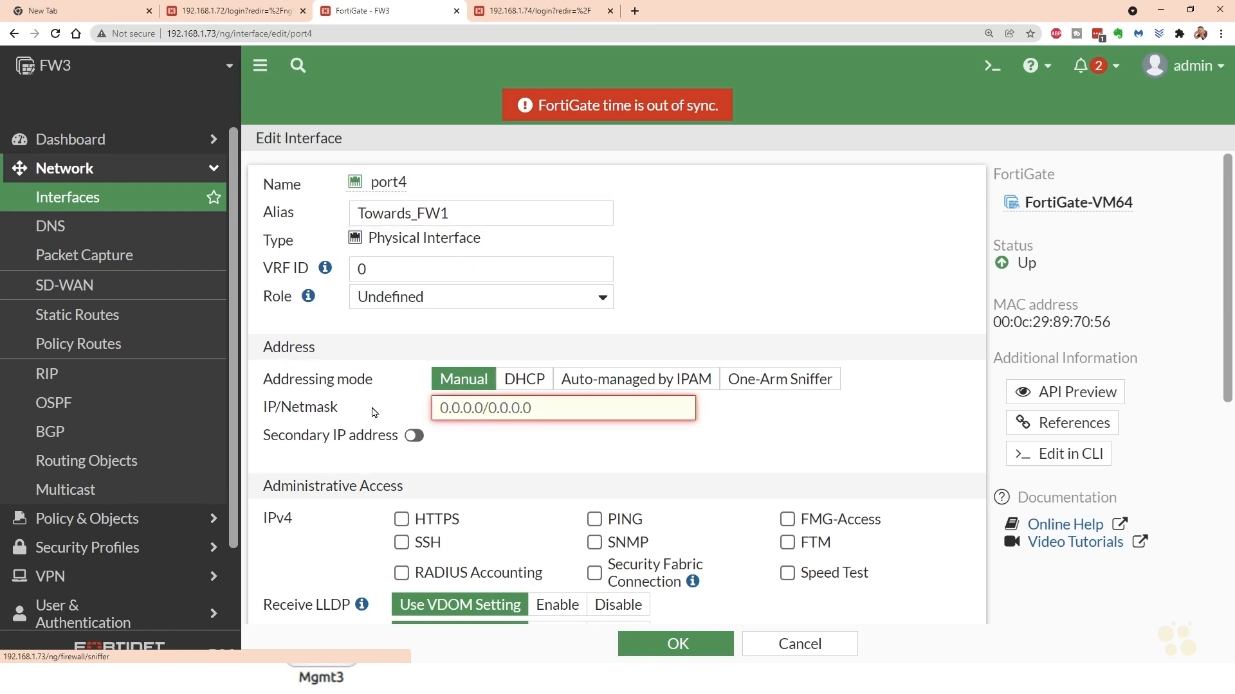
{"action": "type", "text": "10.123.0.73/24"}
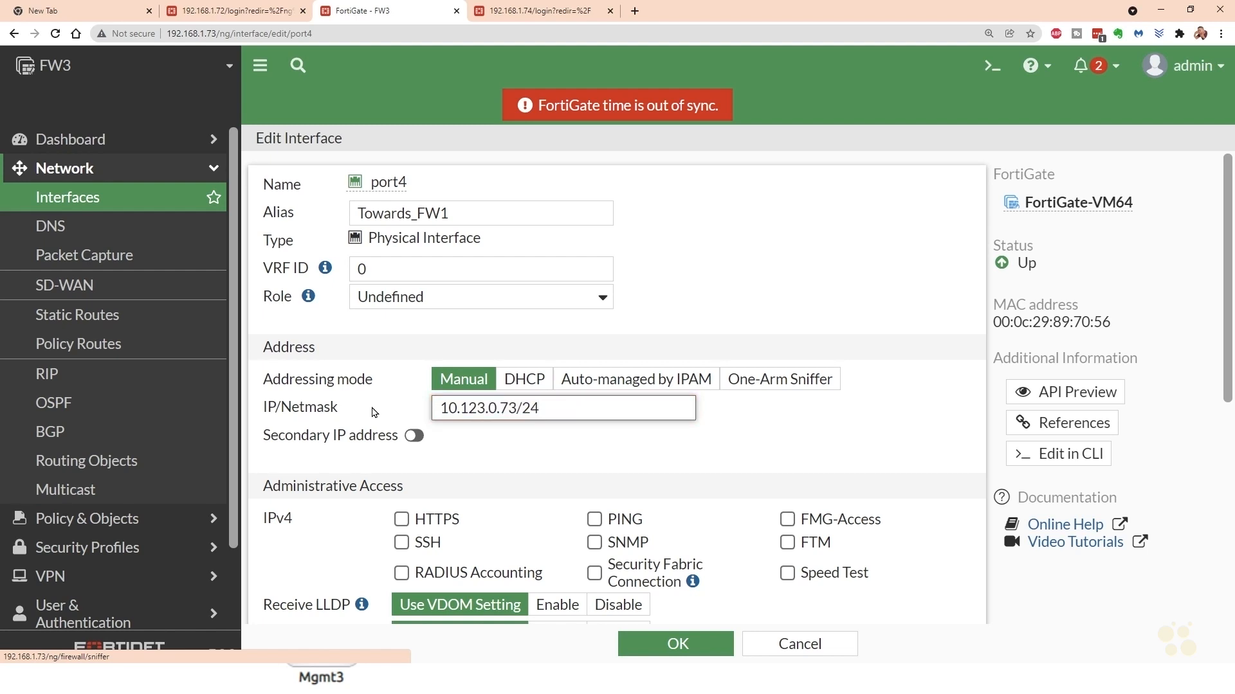
{"action": "left_click", "coordinate": [594, 519]}
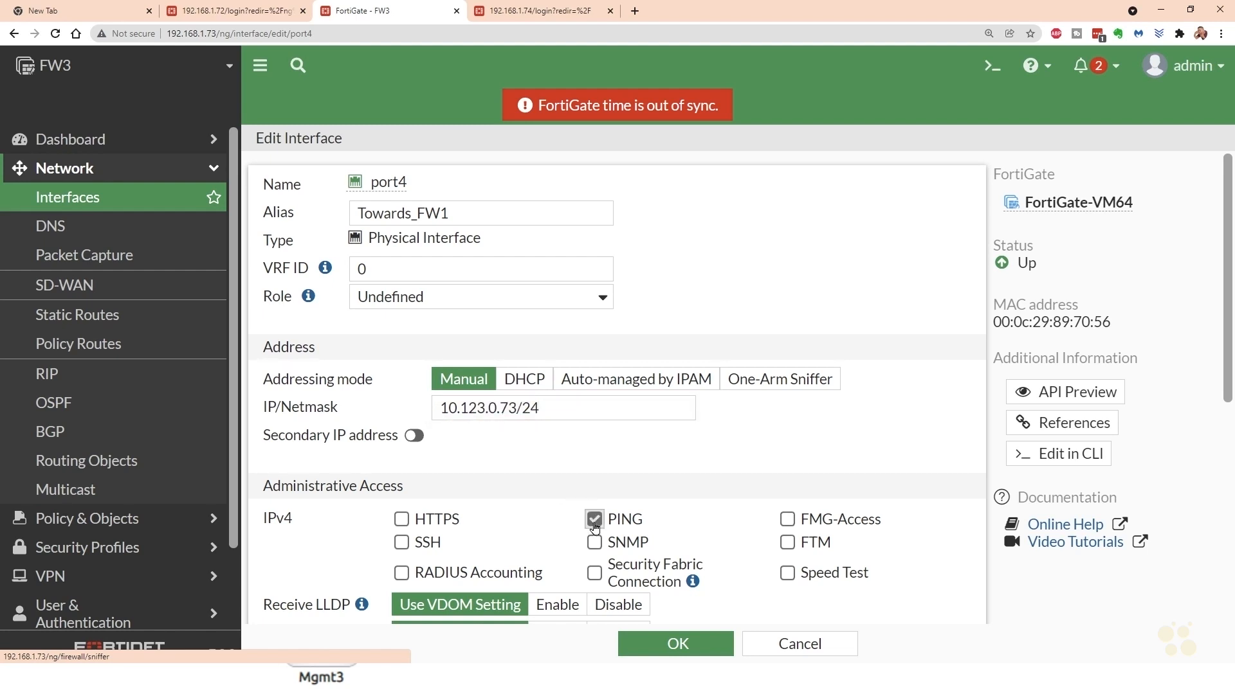
{"action": "left_click", "coordinate": [685, 647]}
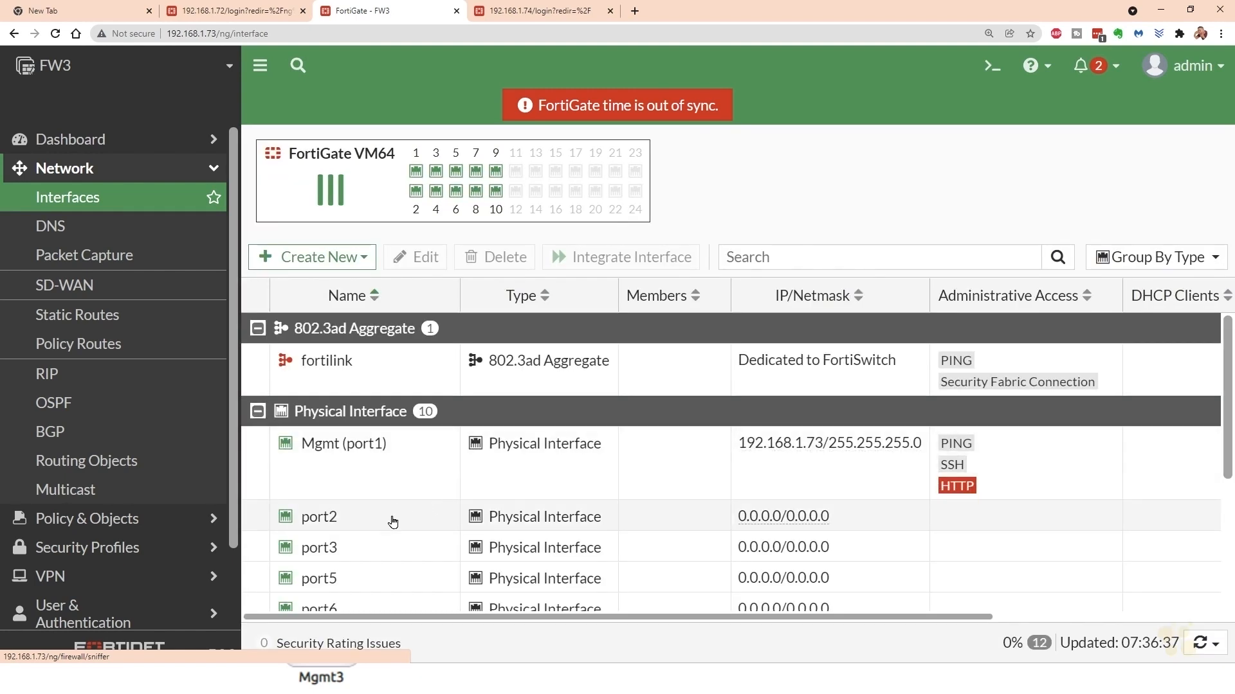
- Configure FW3's port2 interface with IP/netmask 10.3.0.73/24 and PING administrative access, save it, and review the interface addresses
{"action": "left_click", "coordinate": [394, 520]}
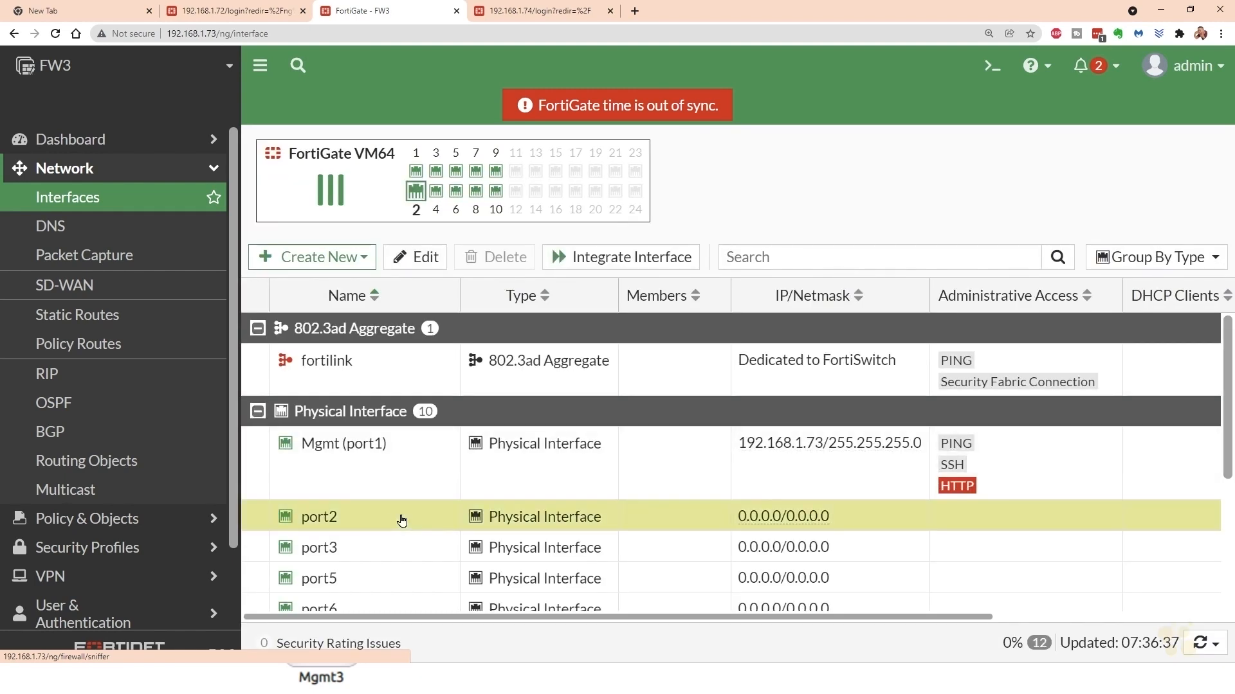
{"action": "double_click", "coordinate": [397, 521]}
{"action": "left_click_drag", "start_coordinate": [533, 408], "coordinate": [386, 425]}
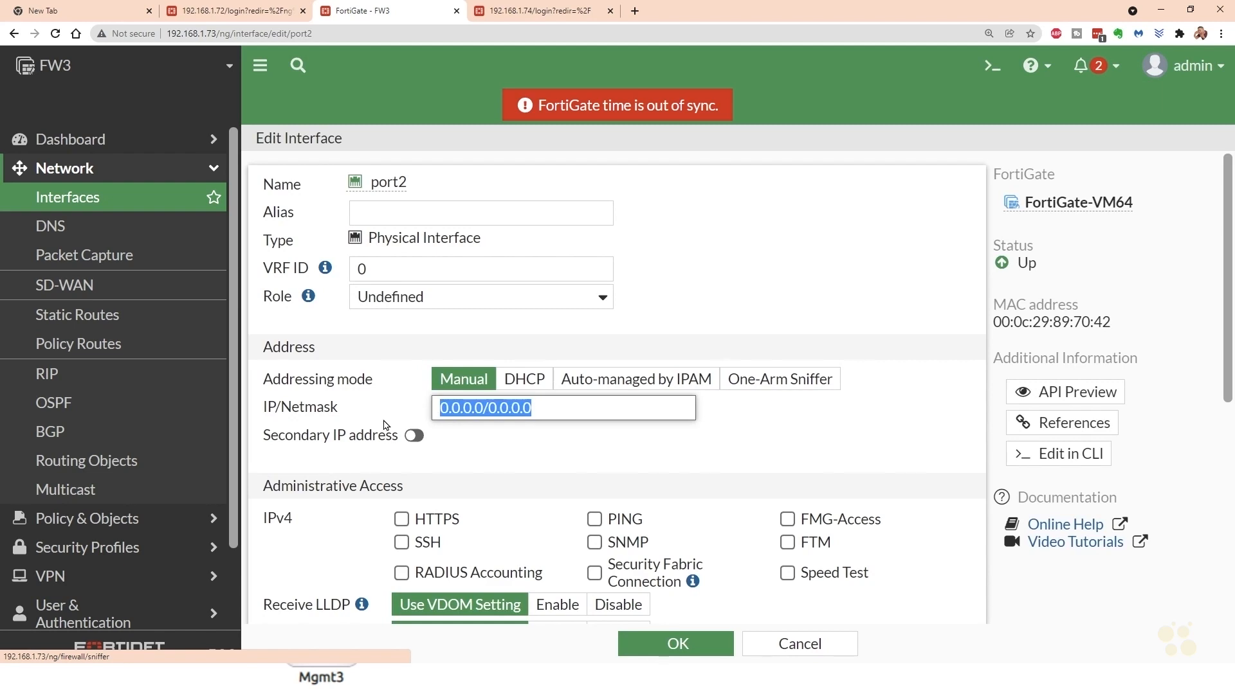
{"action": "type", "text": "10.3."}
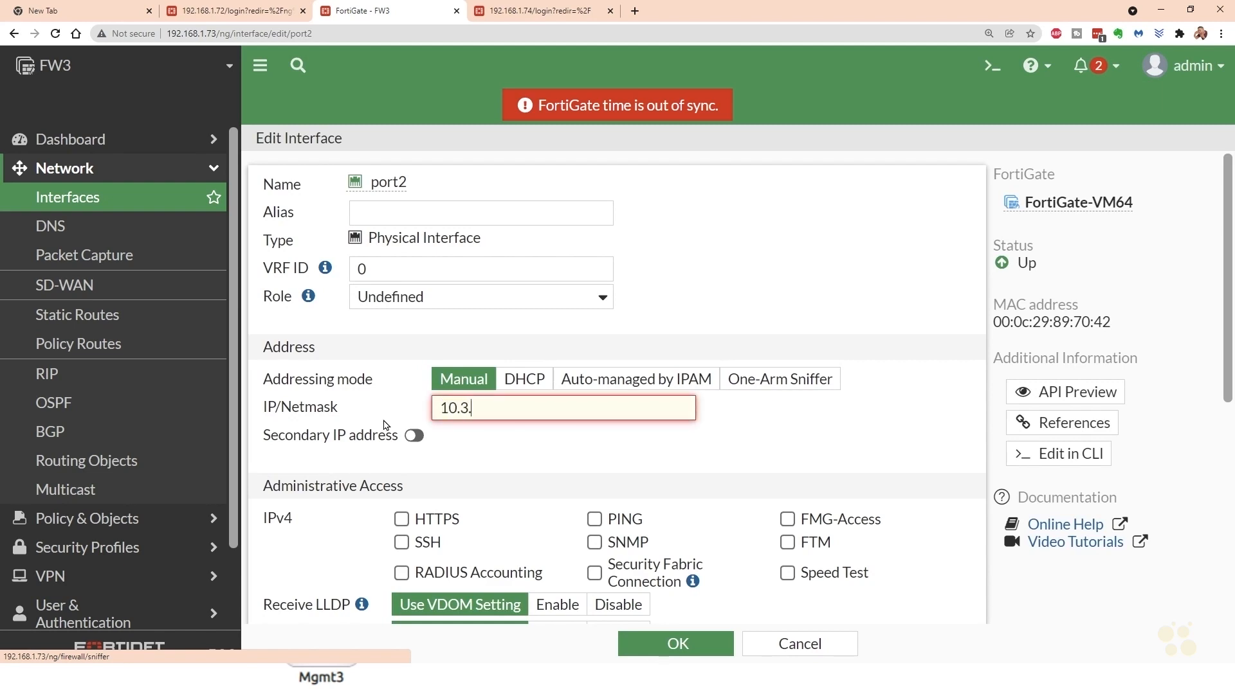
{"action": "type", "text": "0.73/24"}
{"action": "left_click", "coordinate": [595, 519]}
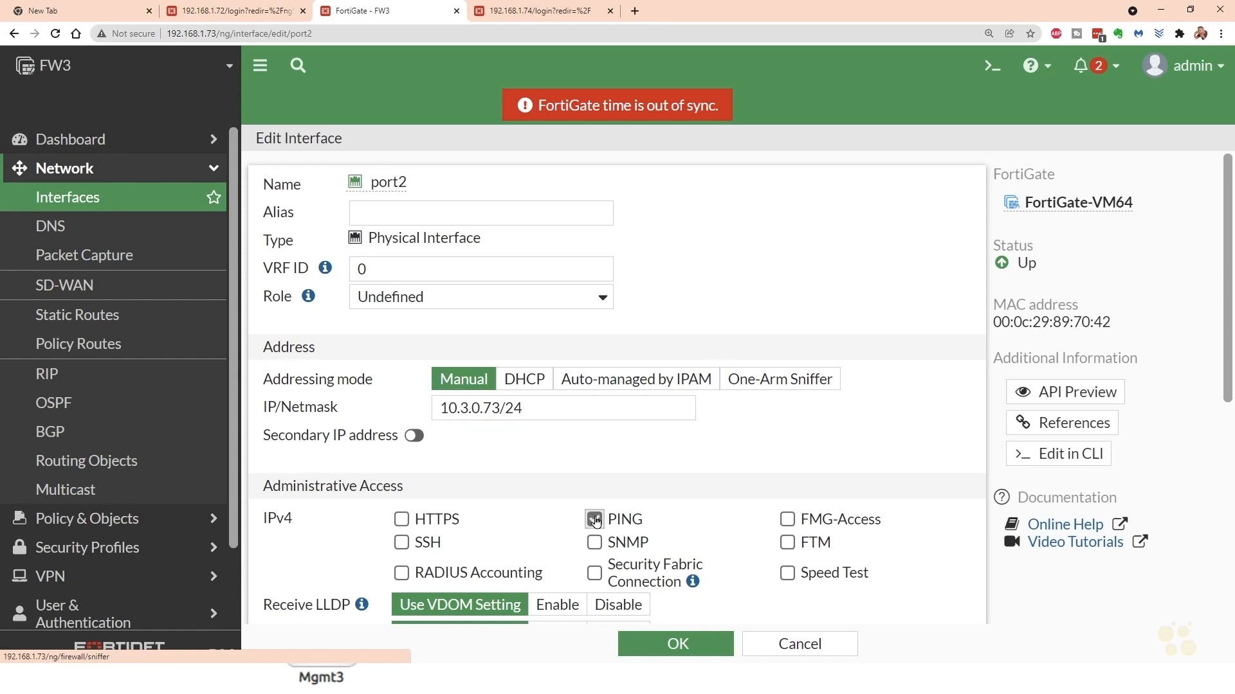
{"action": "left_click", "coordinate": [676, 645]}
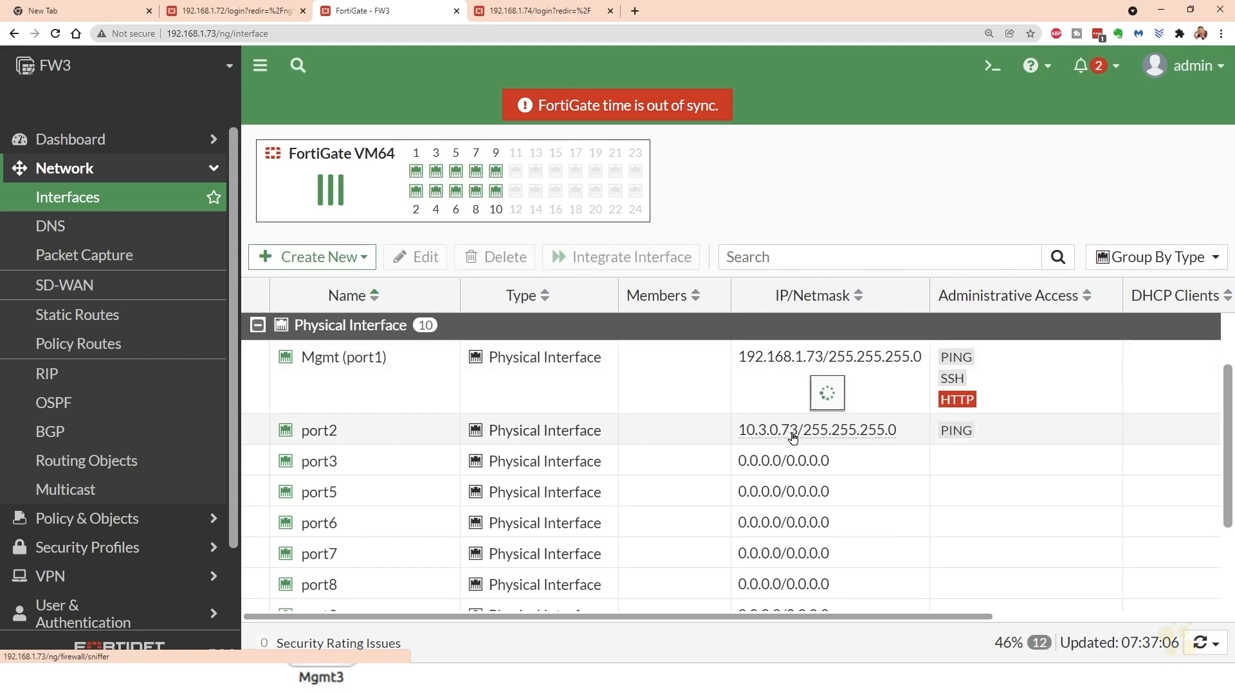
{"action": "mouse_move", "coordinate": [792, 437]}
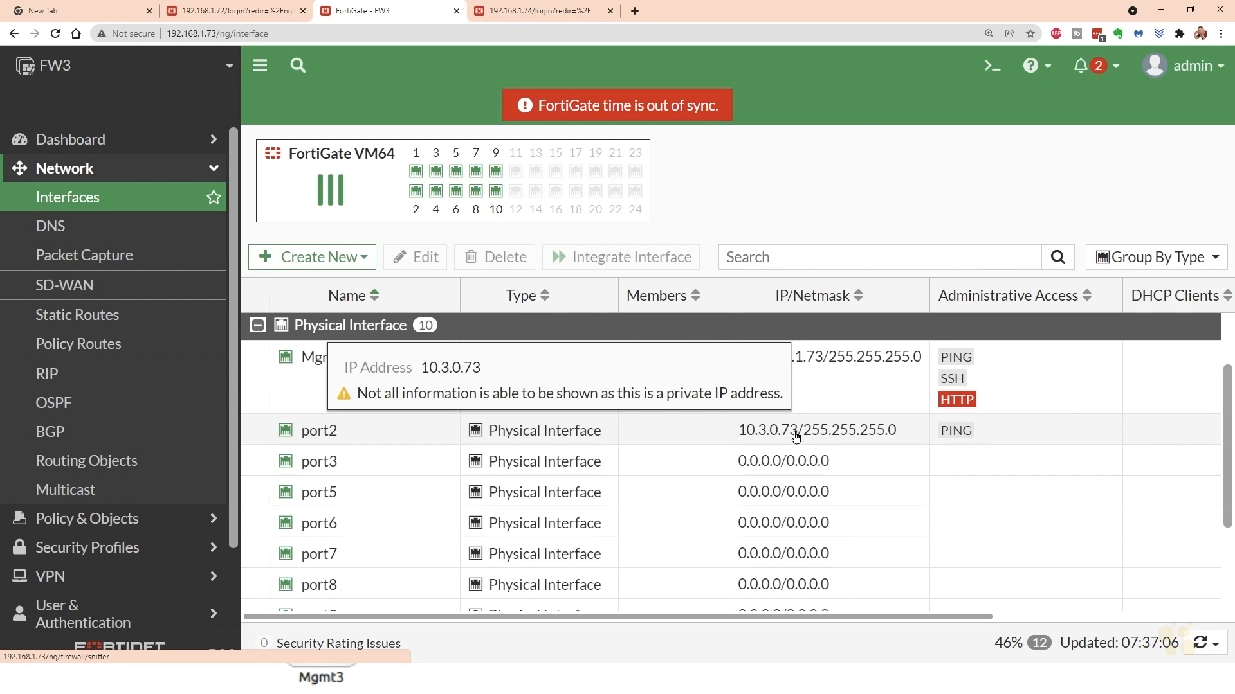
{"action": "scroll", "coordinate": [795, 436], "scroll_direction": "down", "scroll_amount": 3}
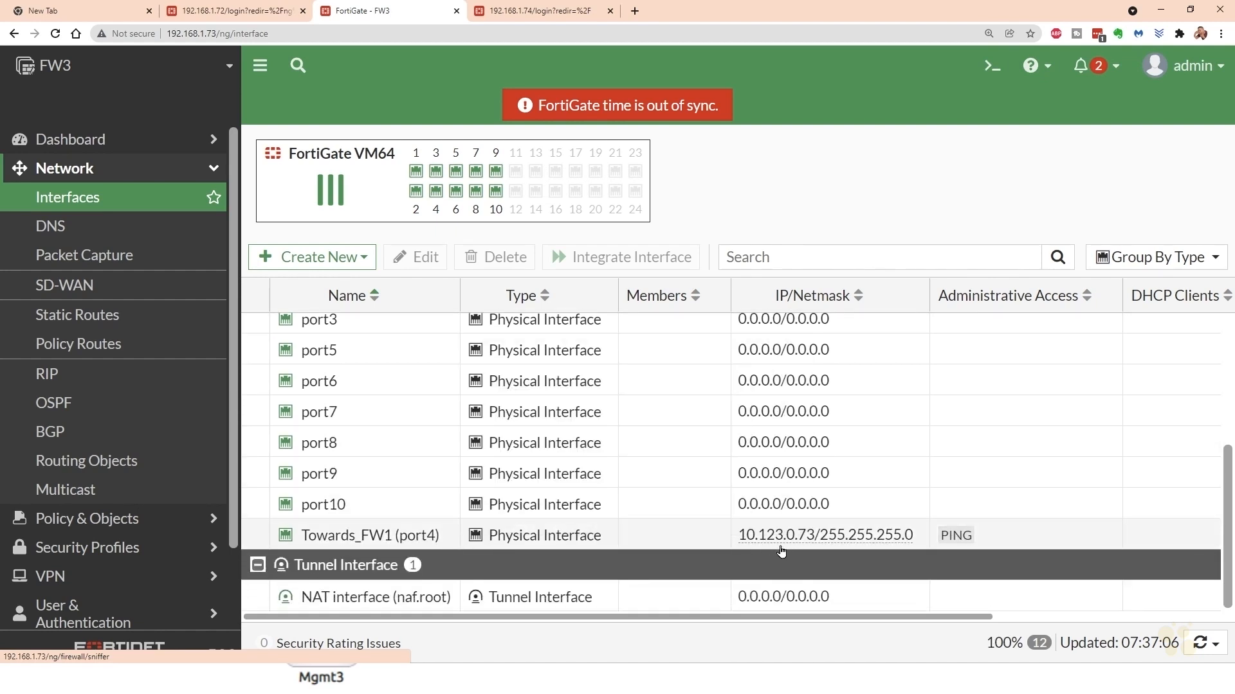
{"action": "mouse_move", "coordinate": [807, 548]}
{"action": "scroll", "coordinate": [684, 487], "scroll_direction": "up", "scroll_amount": 5}
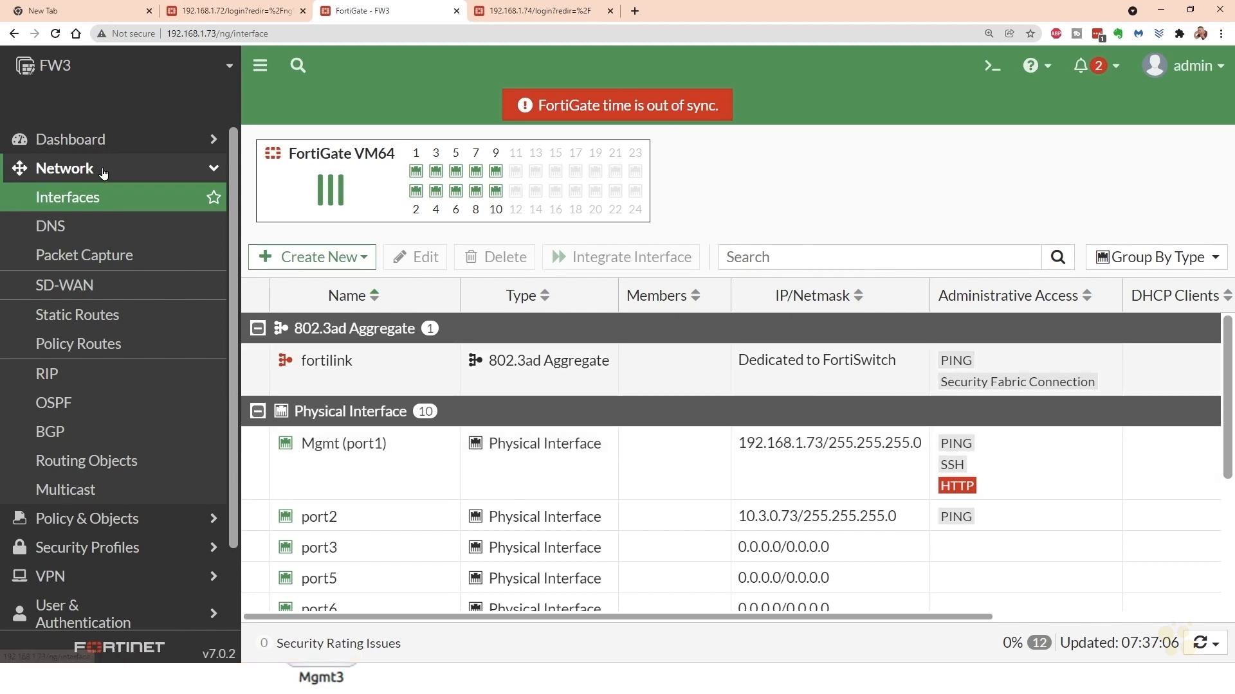
- Create a default static route (0.0.0.0/0.0.0.0) on FW3 with gateway 10.123.0.71 through Towards_FW1 (port4)
{"action": "left_click", "coordinate": [92, 316]}
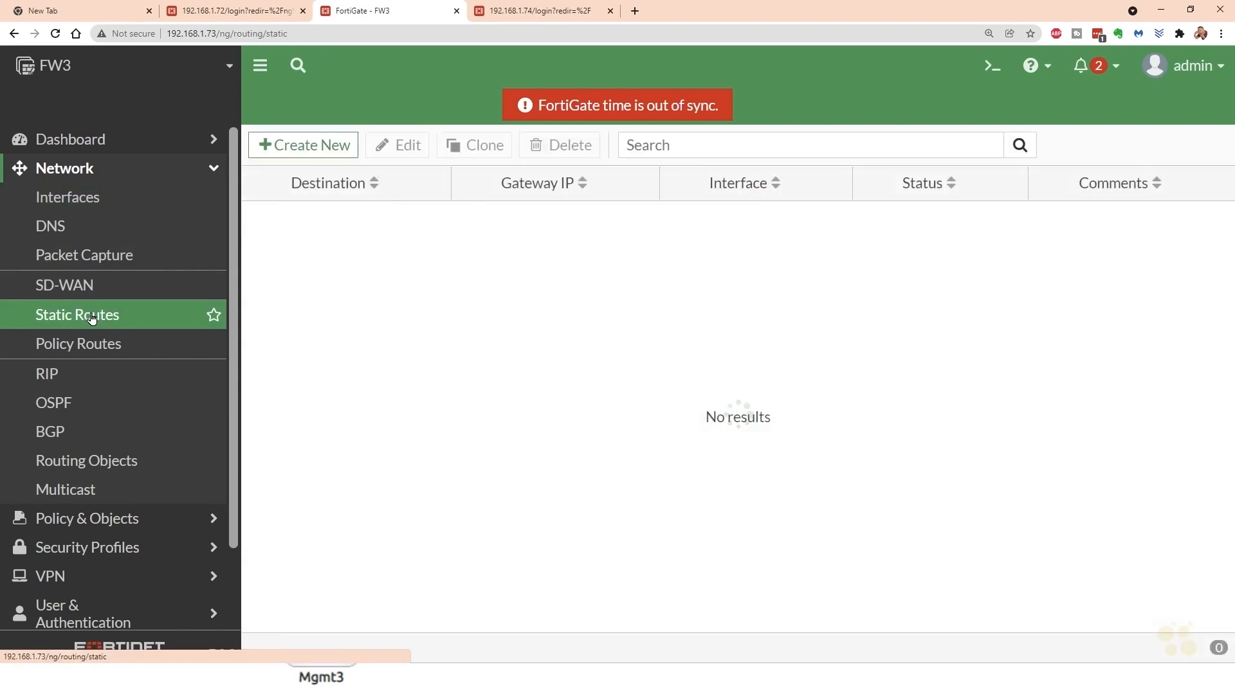
{"action": "left_click", "coordinate": [314, 147]}
{"action": "left_click_drag", "start_coordinate": [536, 240], "coordinate": [454, 240]}
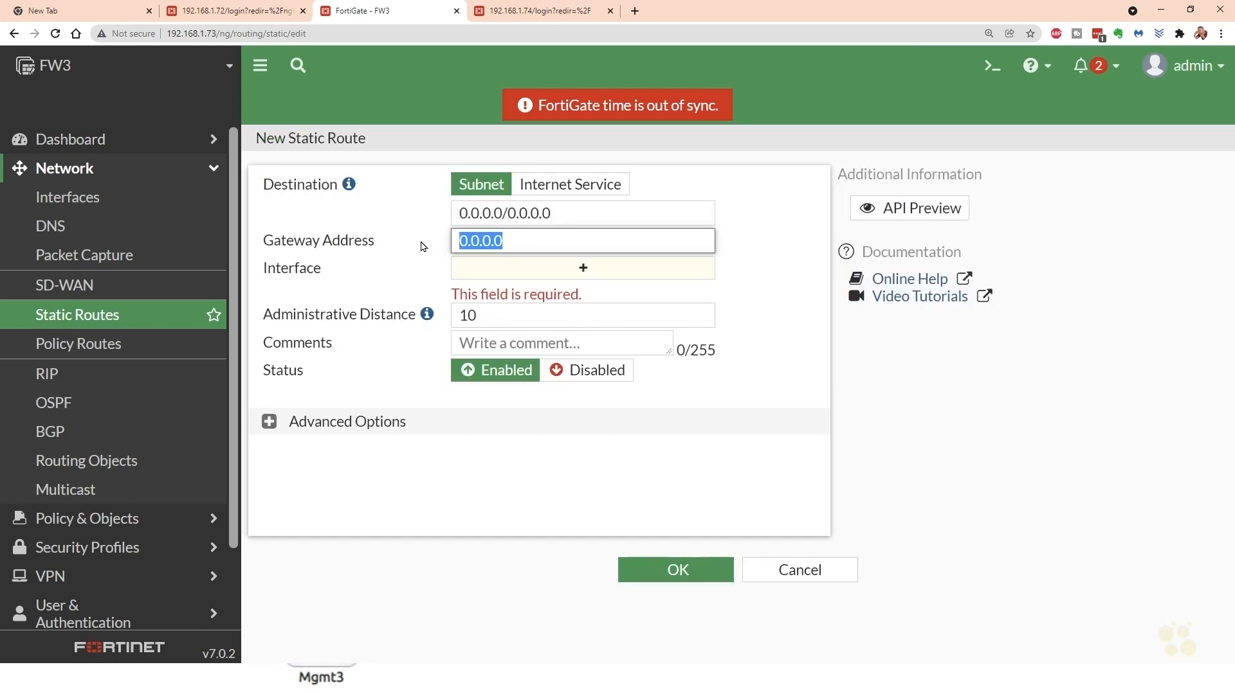
{"action": "type", "text": "10.123."}
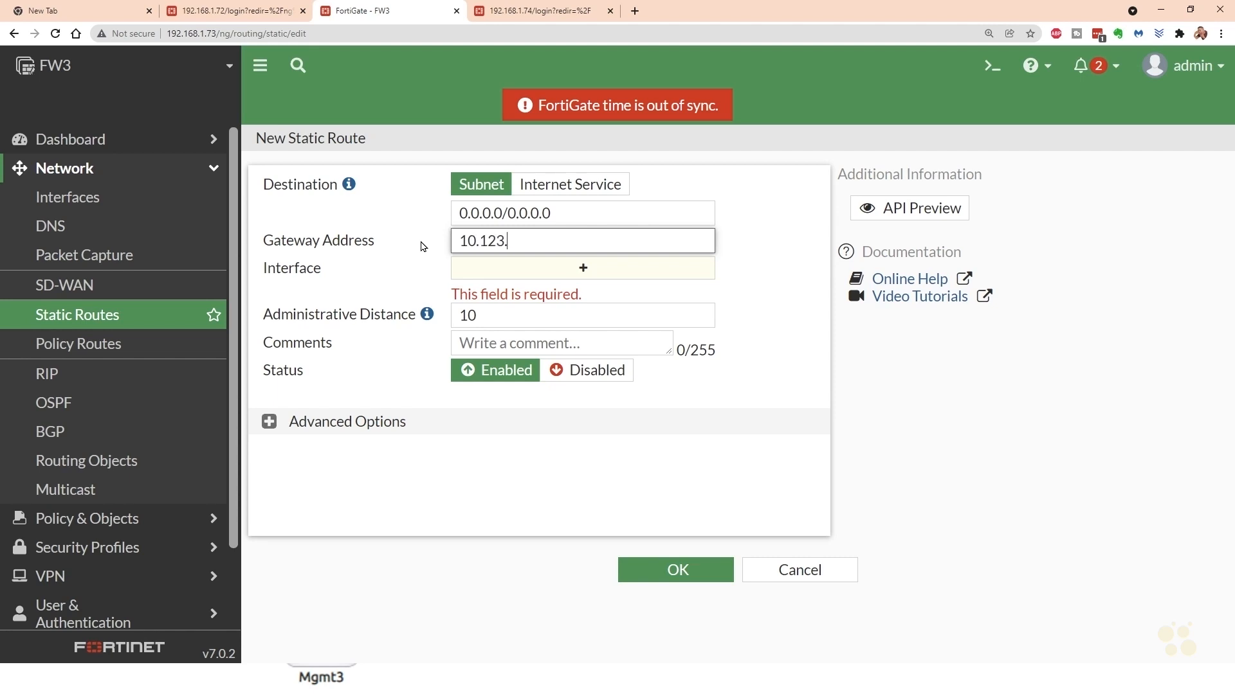
{"action": "type", "text": "0.71"}
{"action": "left_click", "coordinate": [422, 246]}
{"action": "mouse_move", "coordinate": [610, 270]}
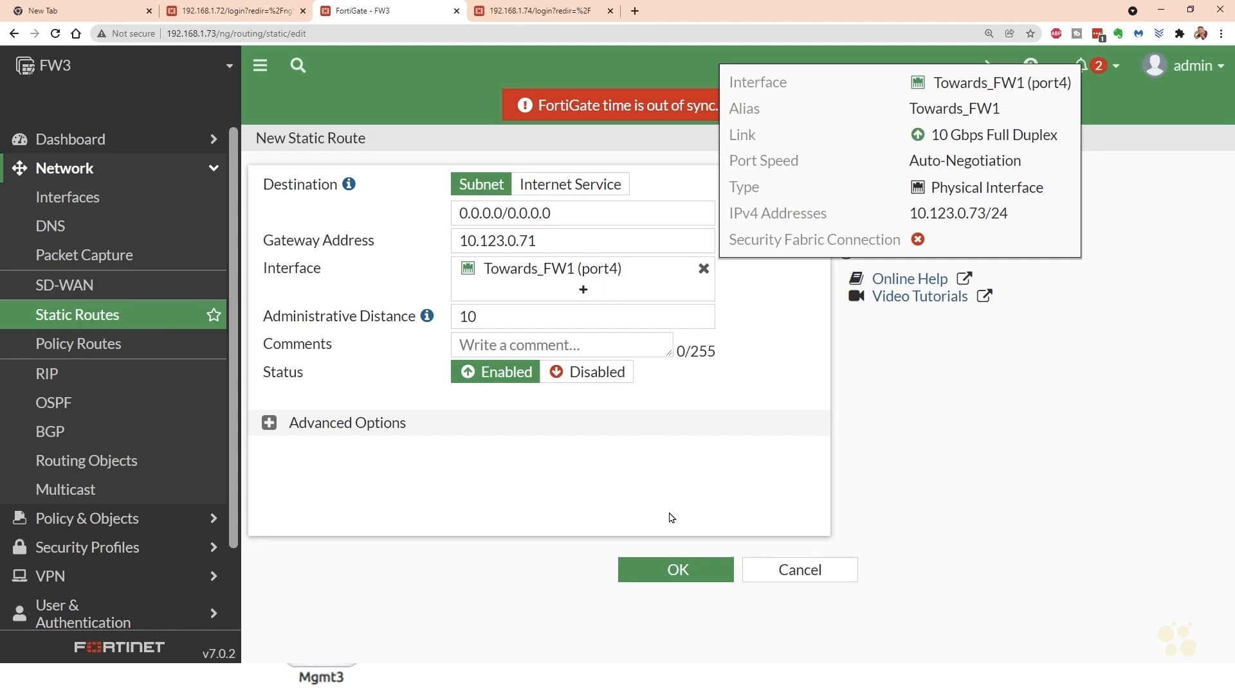
{"action": "left_click", "coordinate": [676, 570]}
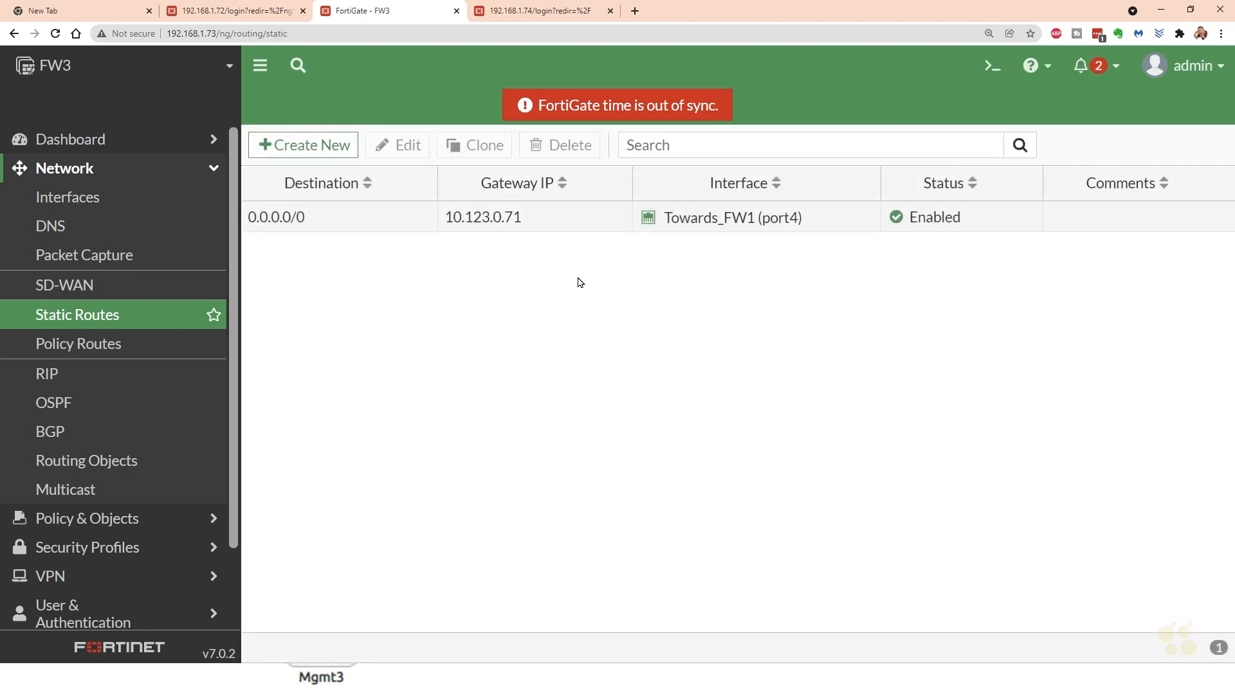
- Reboot the FW3 firewall with the event log message "Initial Config"
{"action": "left_click", "coordinate": [1193, 77]}
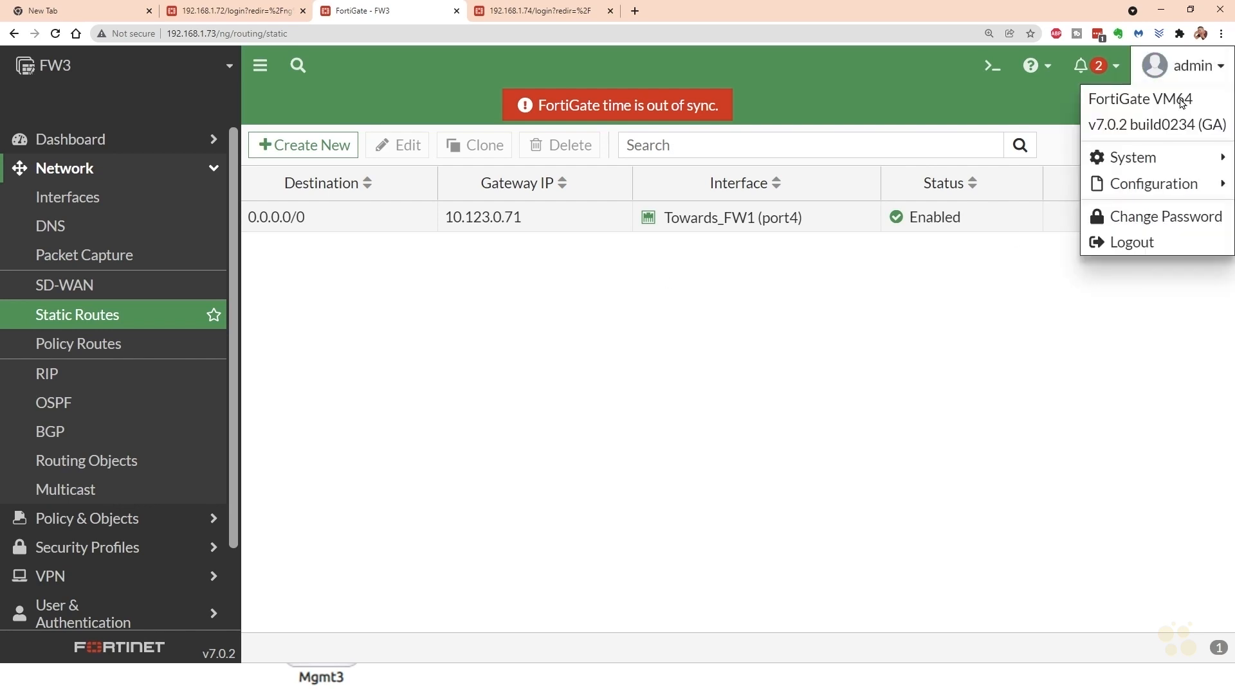
{"action": "mouse_move", "coordinate": [1149, 159]}
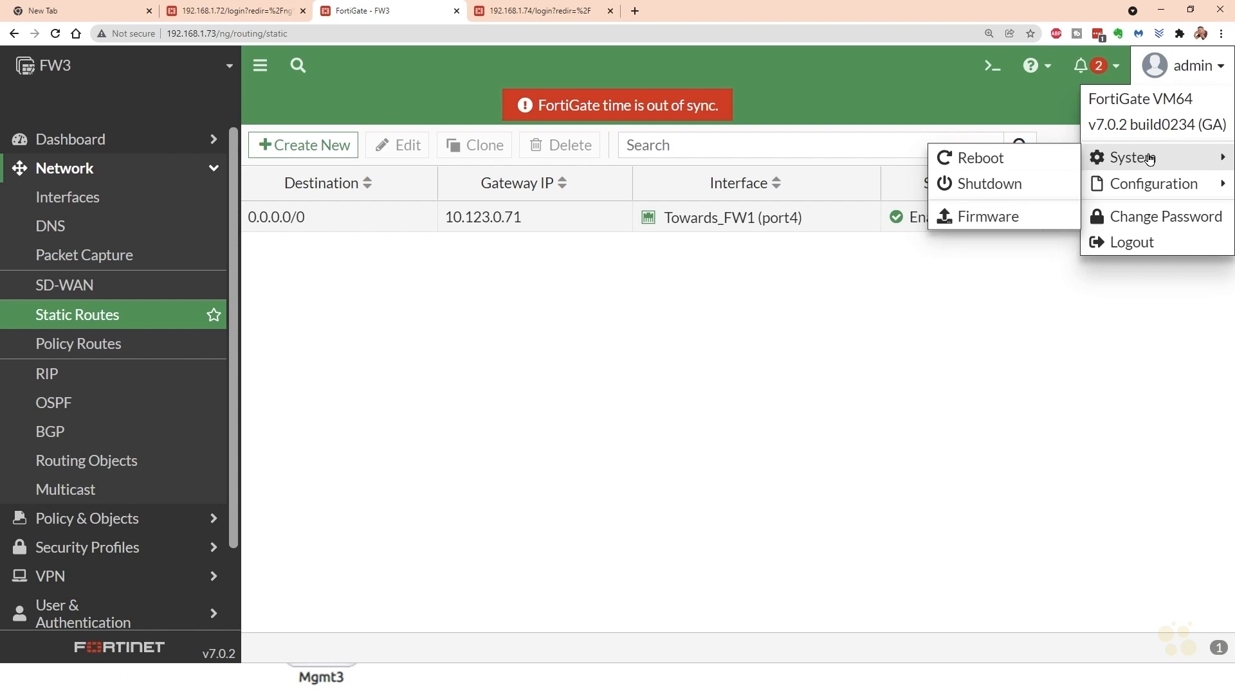
{"action": "left_click", "coordinate": [983, 163]}
{"action": "type", "text": "Initial Configu"}
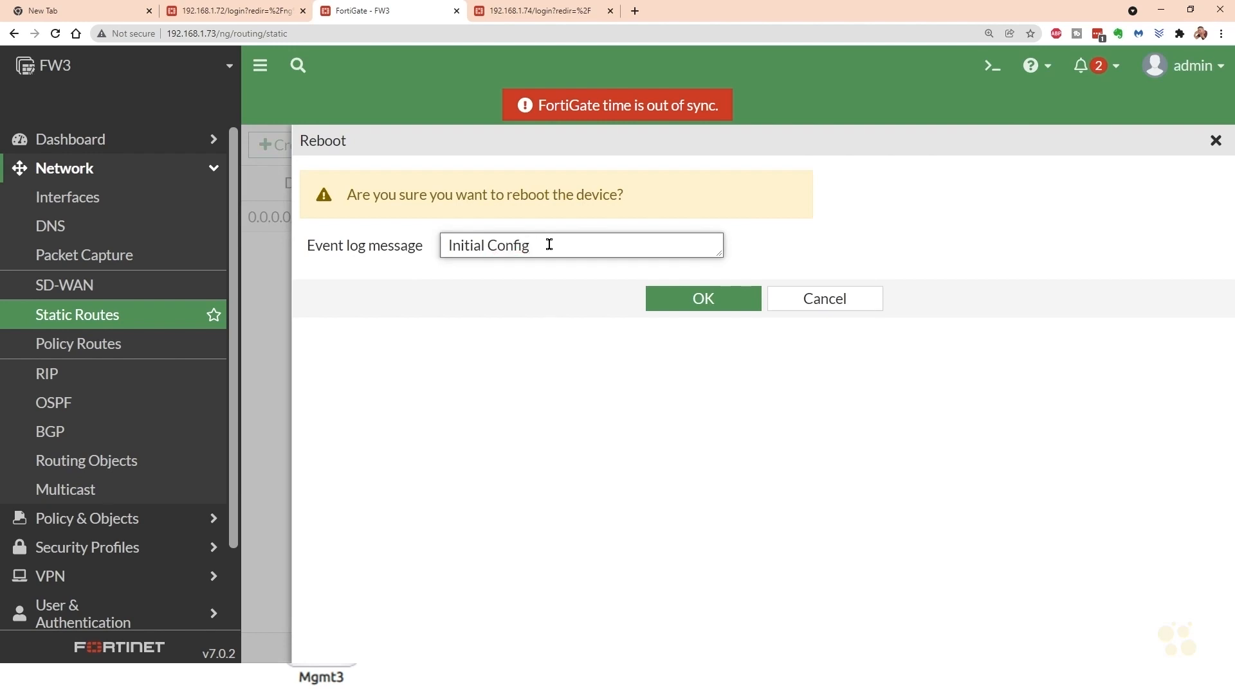
{"action": "left_click", "coordinate": [697, 301]}
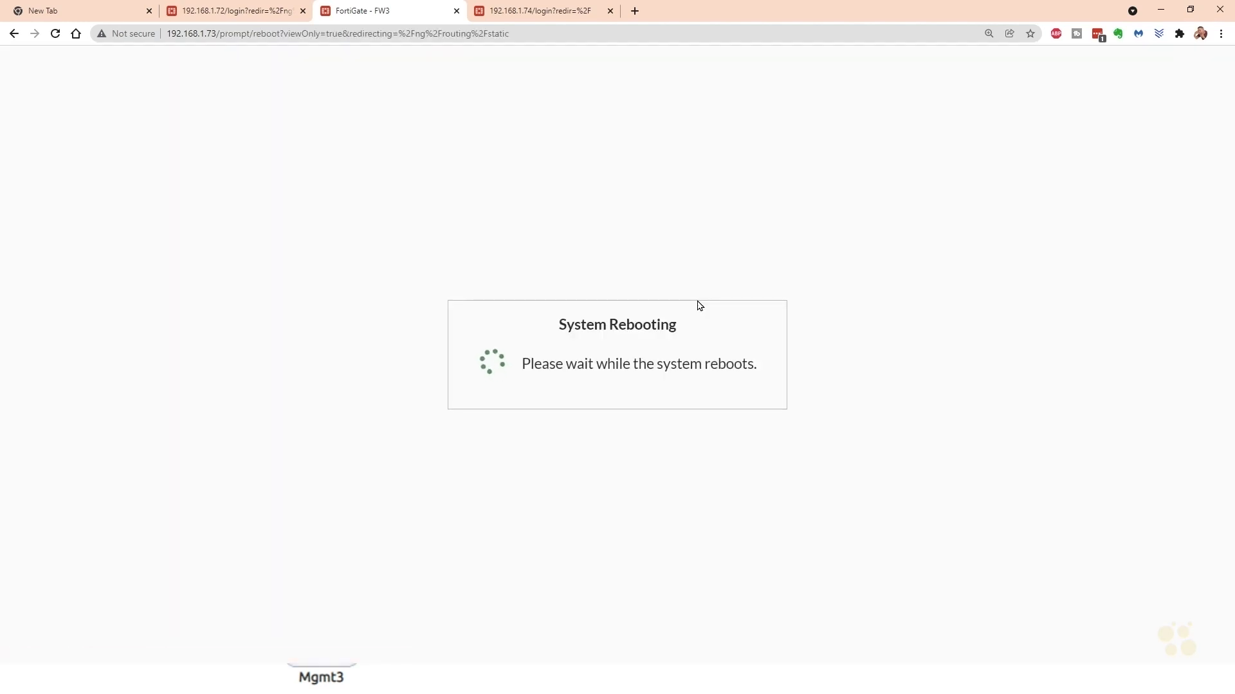
- Switch to the firewall at 192.168.1.74, begin its FortiGate setup, and set the hostname to FW4
{"action": "left_click", "coordinate": [544, 12]}
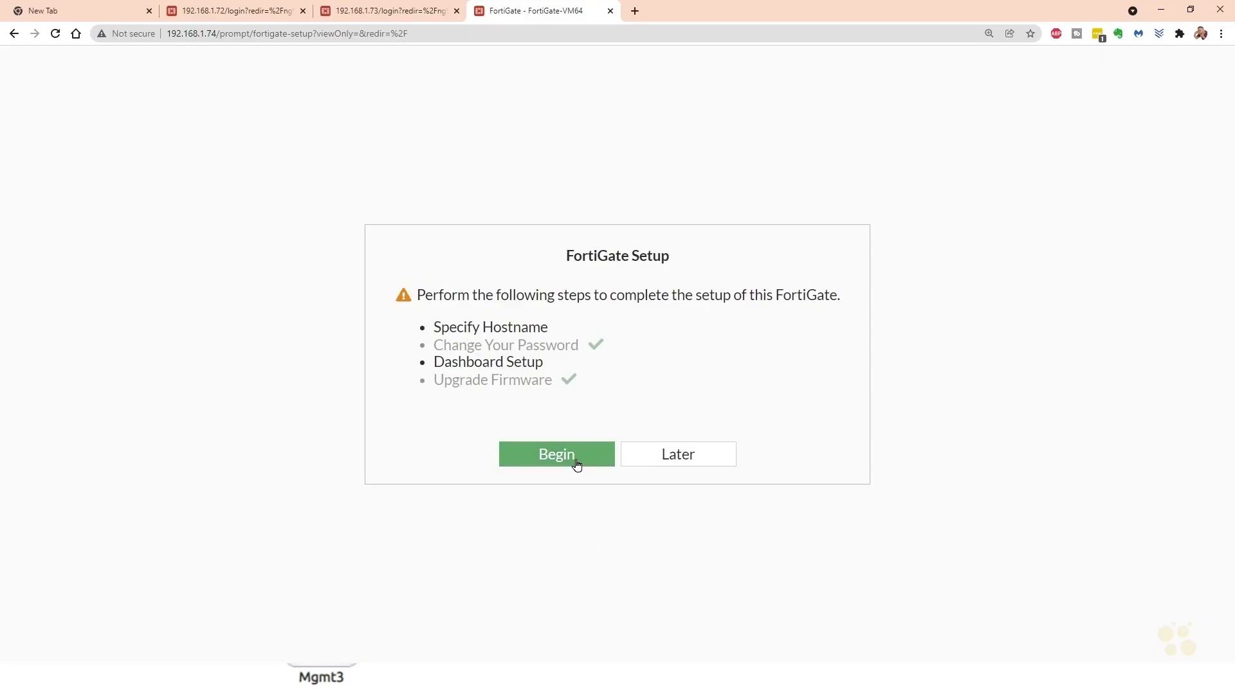
{"action": "left_click", "coordinate": [574, 460]}
{"action": "left_click_drag", "start_coordinate": [814, 397], "coordinate": [622, 413]}
{"action": "type", "text": "FW"}
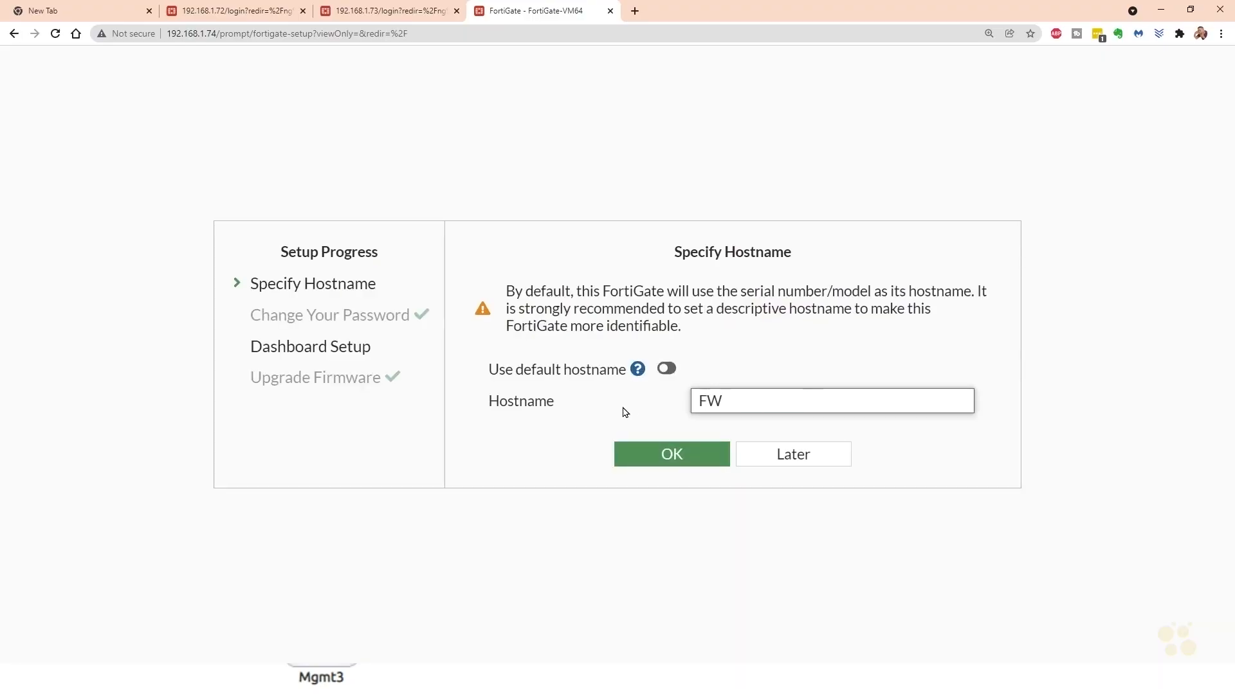
{"action": "type", "text": "4"}
{"action": "left_click", "coordinate": [666, 463]}
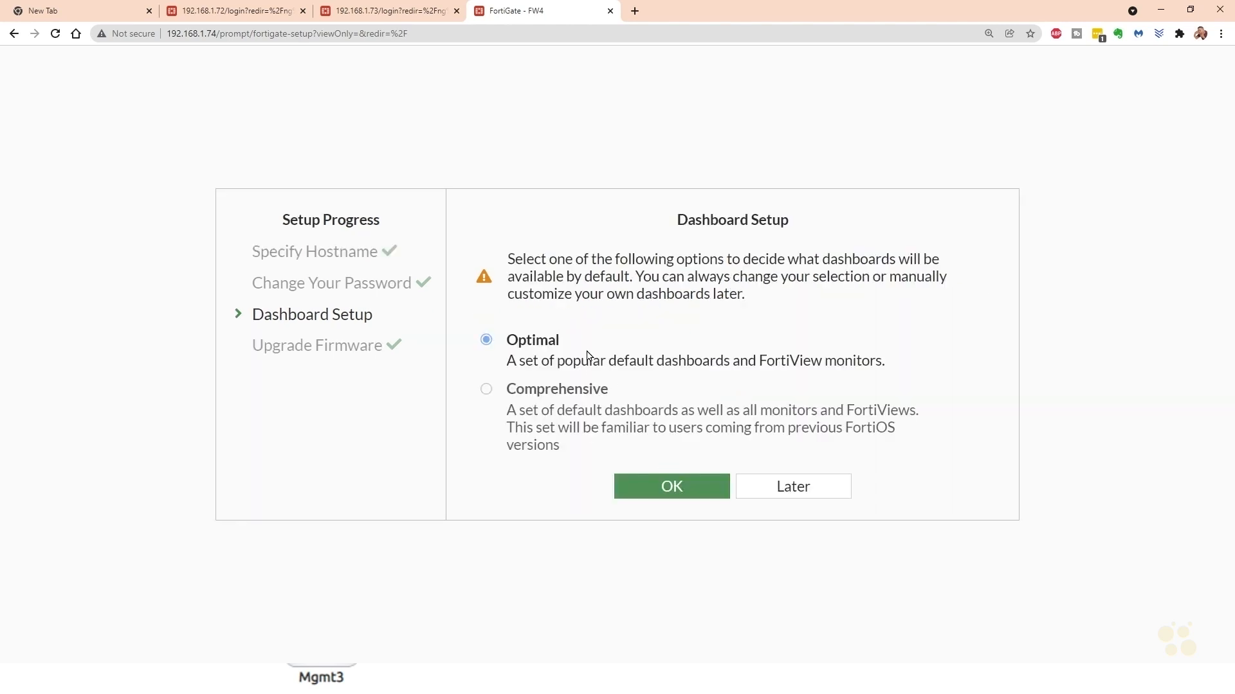
- Finish FW4's initial setup with the Optimal dashboards and bring up its network interface list
{"action": "left_click", "coordinate": [671, 486]}
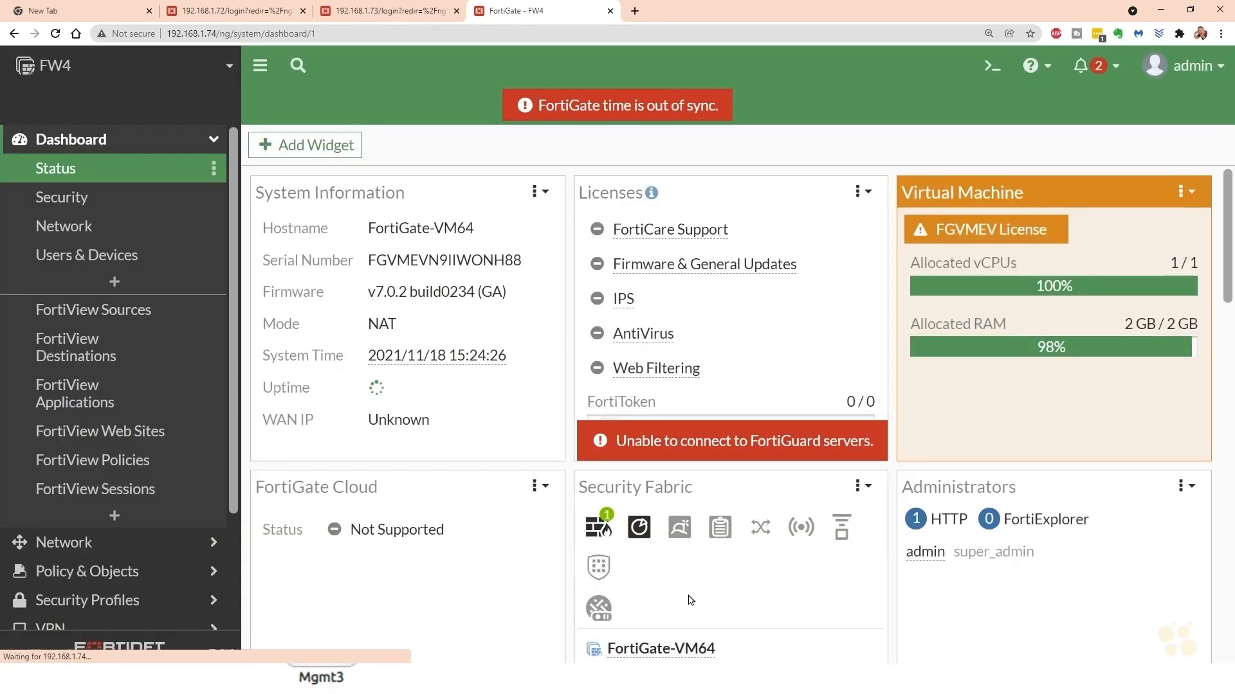
{"action": "left_click", "coordinate": [683, 596]}
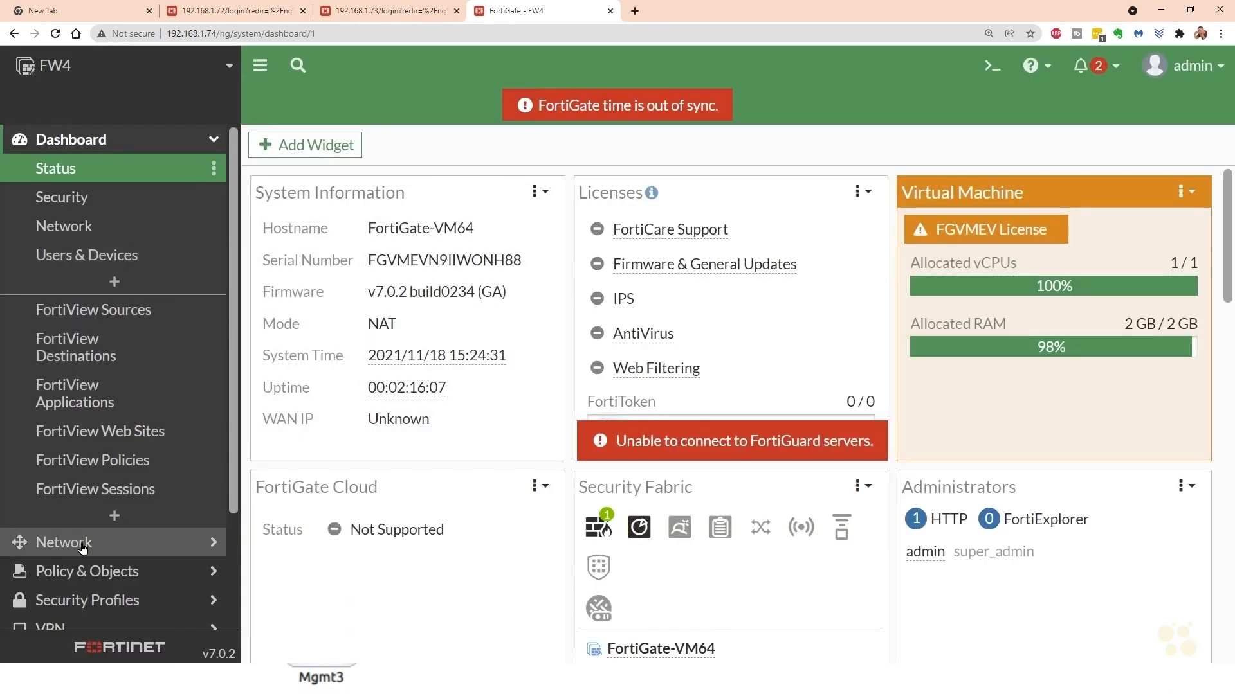
{"action": "left_click", "coordinate": [81, 547]}
{"action": "left_click", "coordinate": [85, 199]}
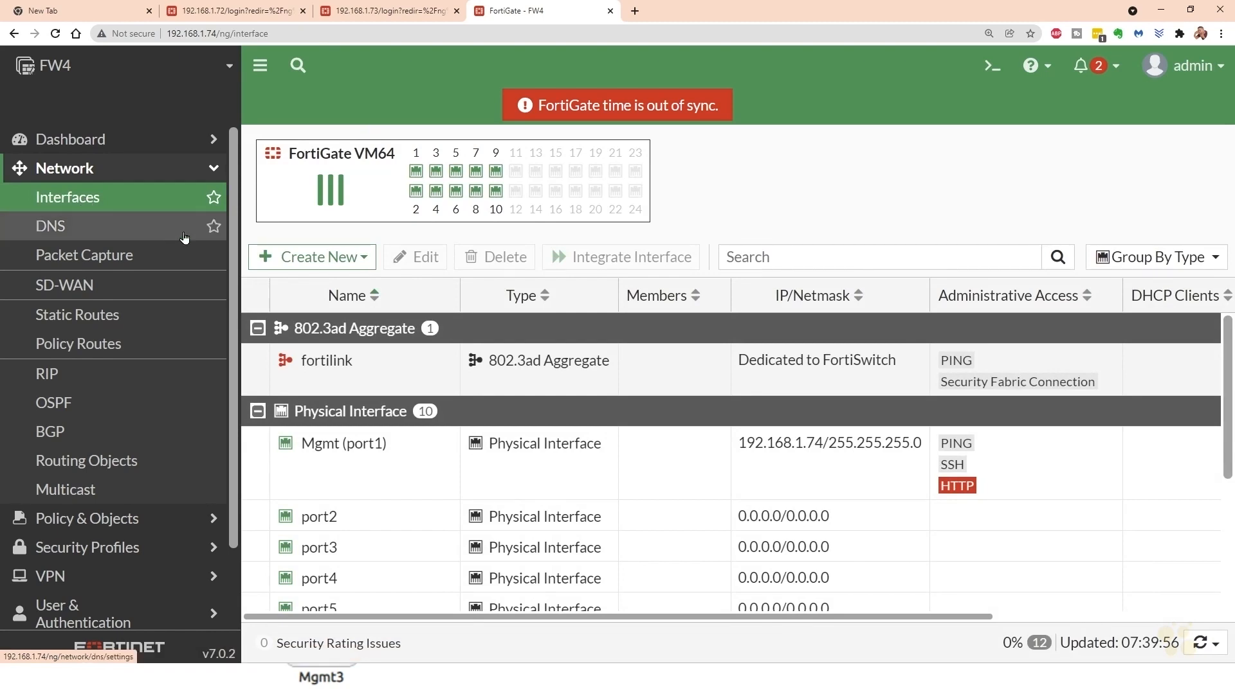
- Configure FW4's port4 interface with IP/netmask 23.1.2.74/24 and PING administrative access, and save it
{"action": "double_click", "coordinate": [379, 580]}
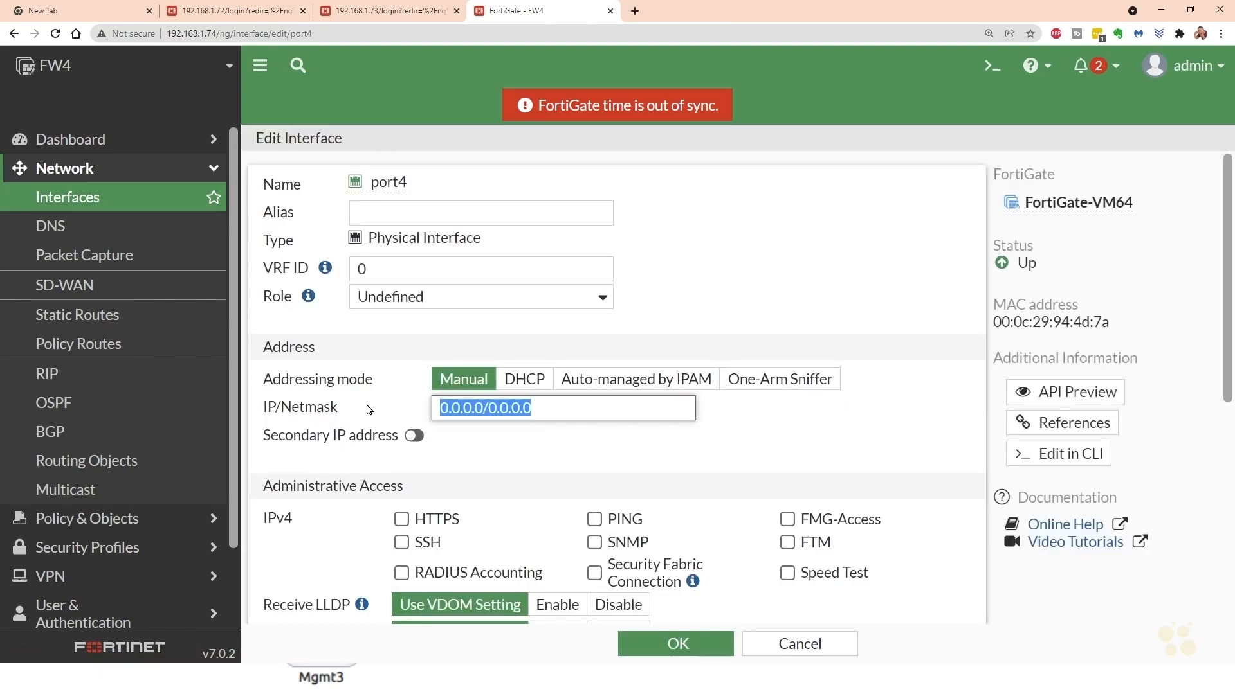
{"action": "type", "text": "23.1"}
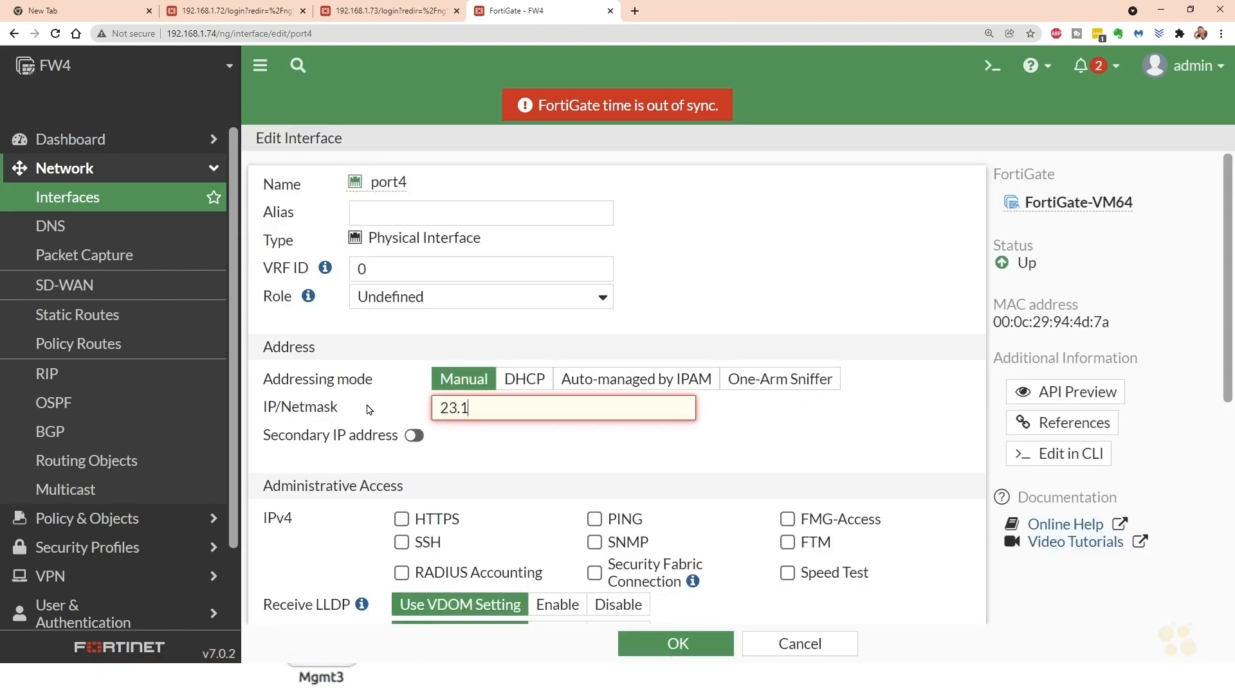
{"action": "type", "text": ".2.74/24"}
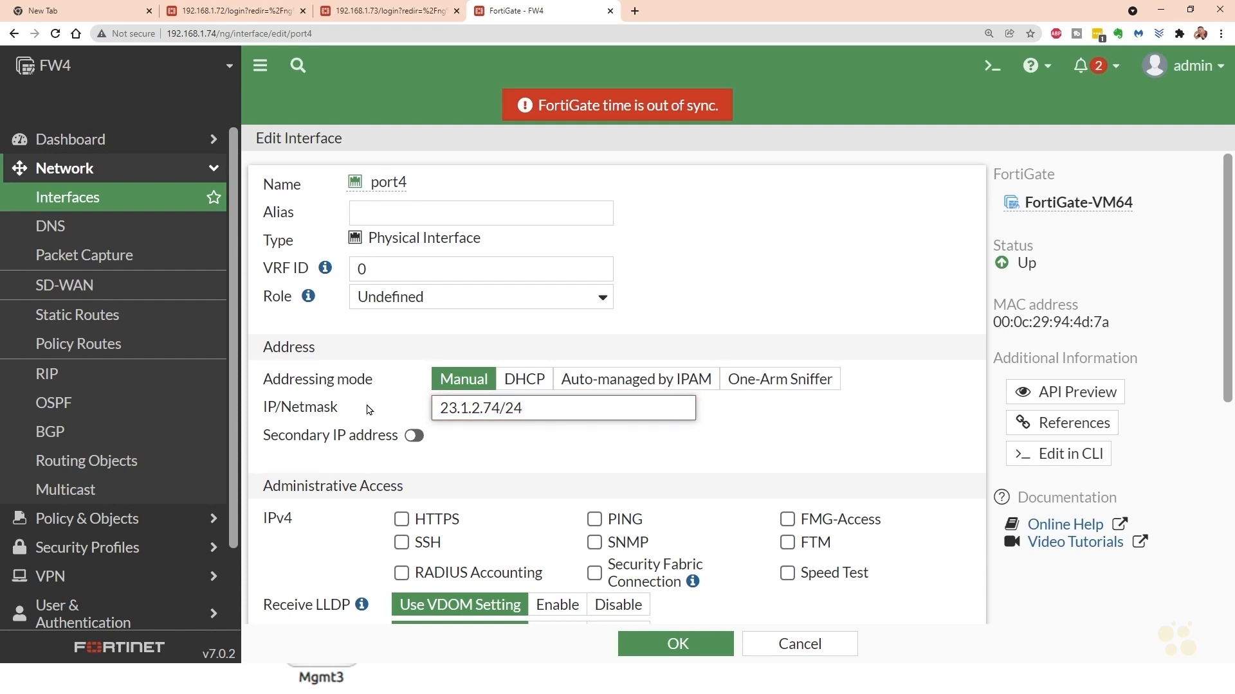
{"action": "left_click", "coordinate": [594, 519]}
{"action": "left_click", "coordinate": [678, 644]}
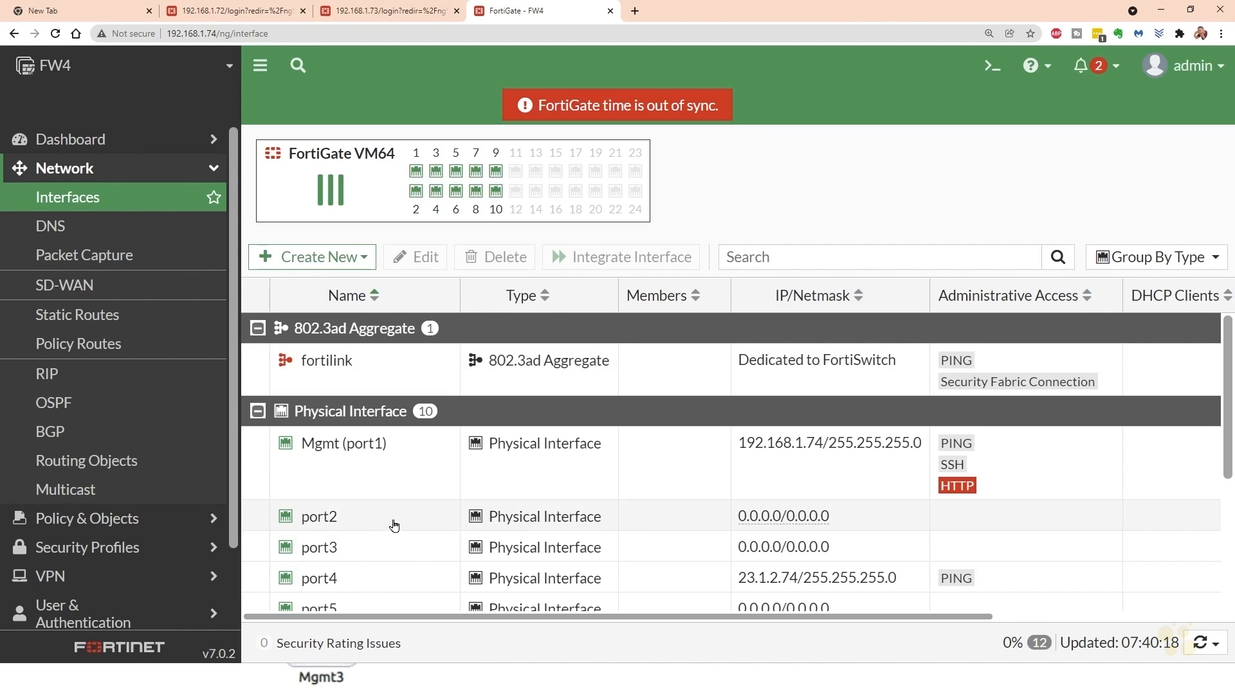
- Configure FW4's port2 interface with IP/netmask 10.4.0.74/24 and PING administrative access, and save it
{"action": "double_click", "coordinate": [370, 524]}
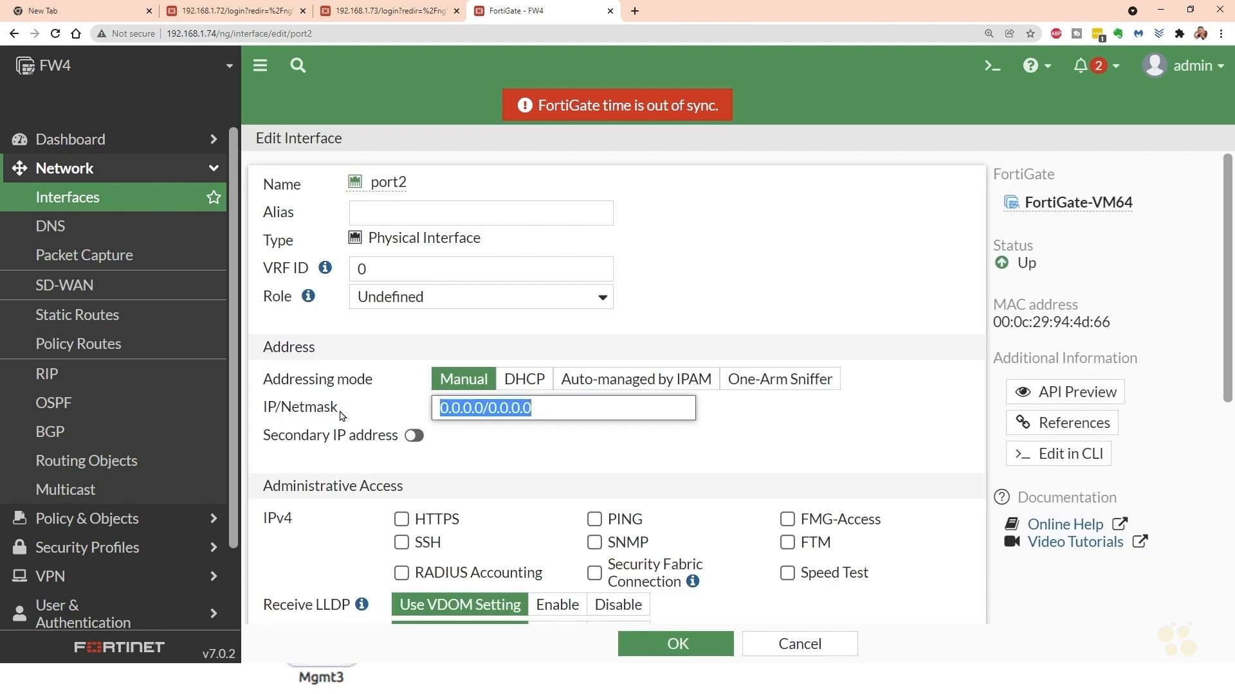
{"action": "type", "text": "10.4.0.74"}
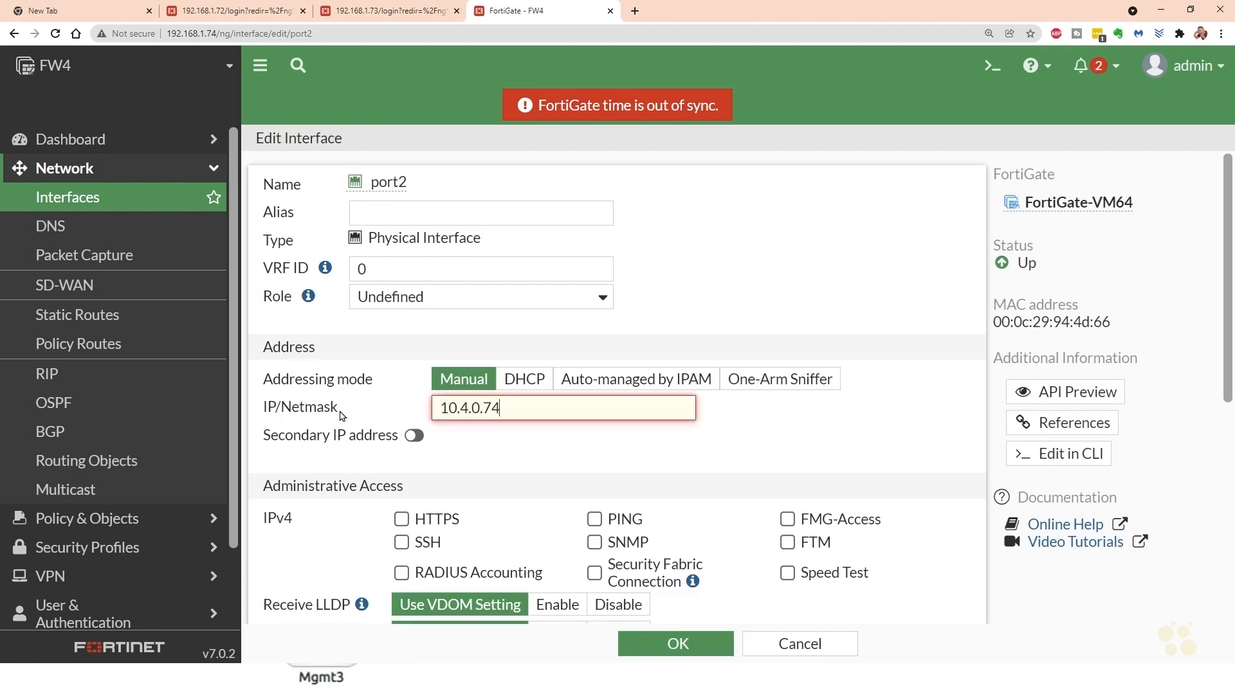
{"action": "type", "text": "/24"}
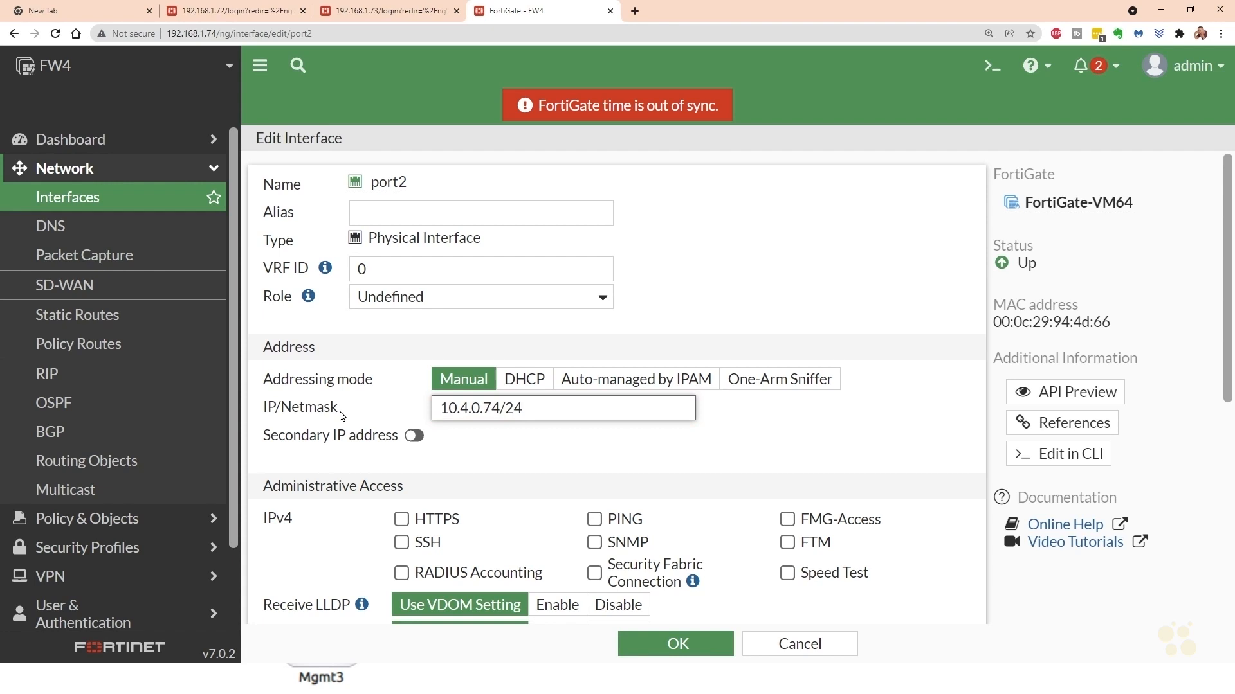
{"action": "left_click", "coordinate": [594, 520]}
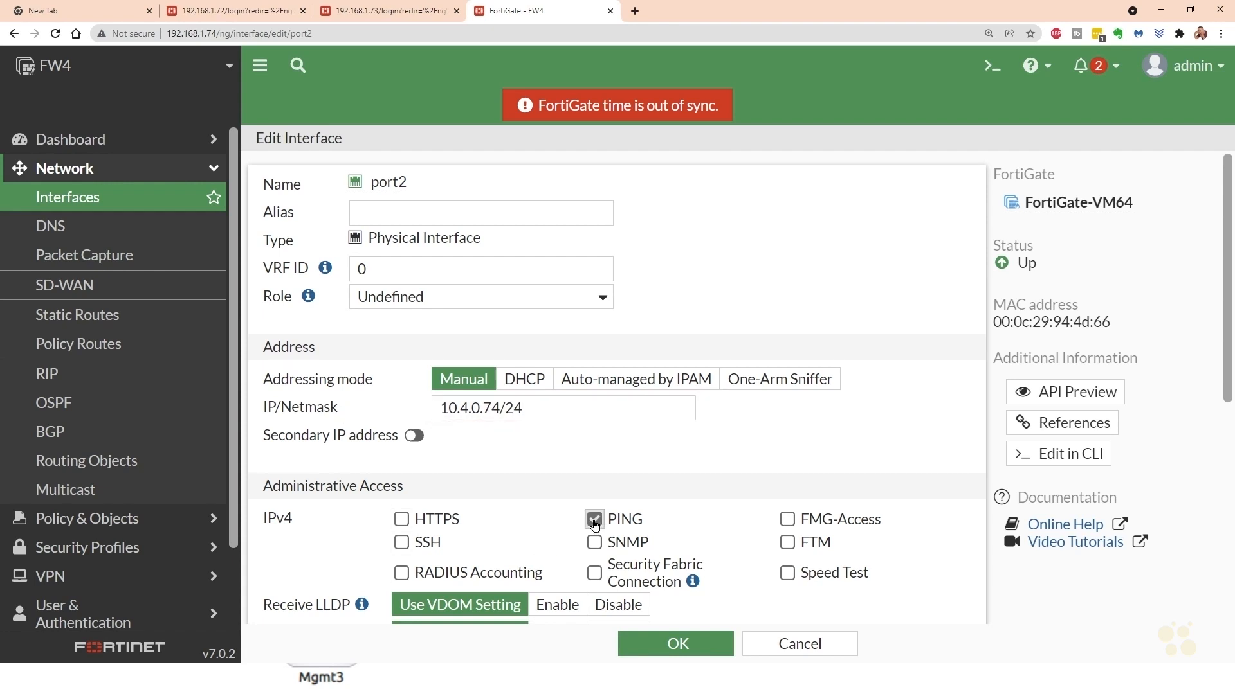
{"action": "left_click", "coordinate": [675, 644]}
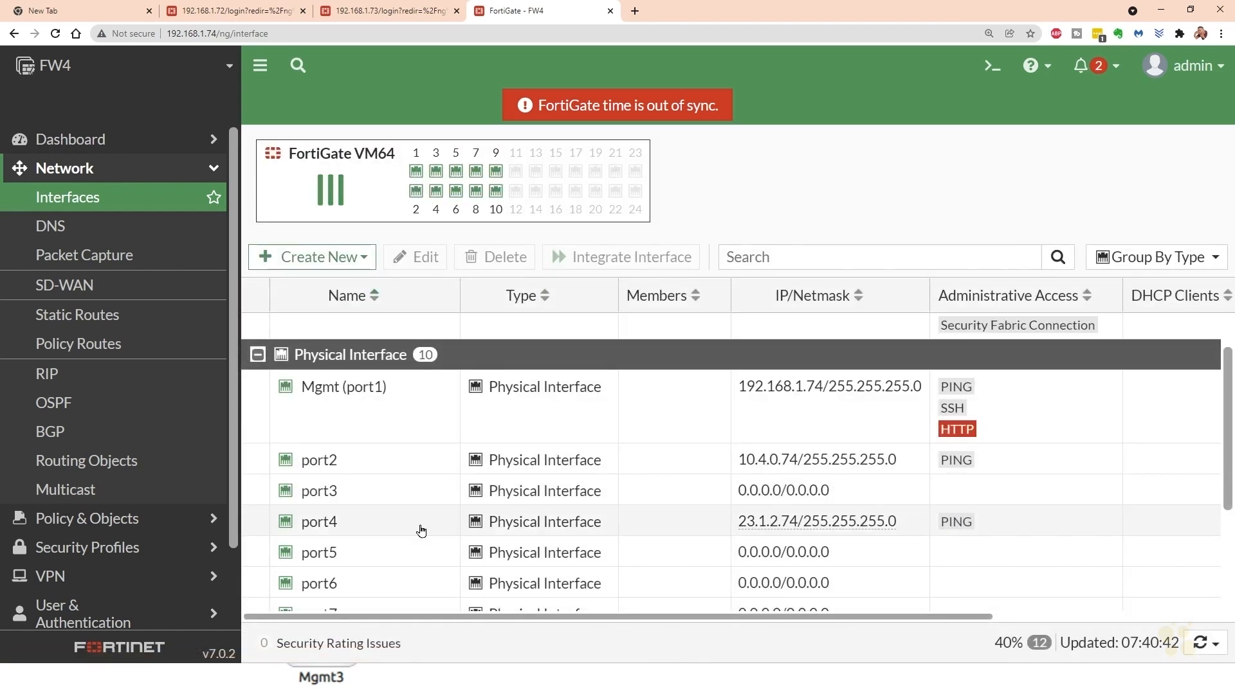
- Give FW4's port4 interface the alias Towards_Internet and save it
{"action": "double_click", "coordinate": [420, 529]}
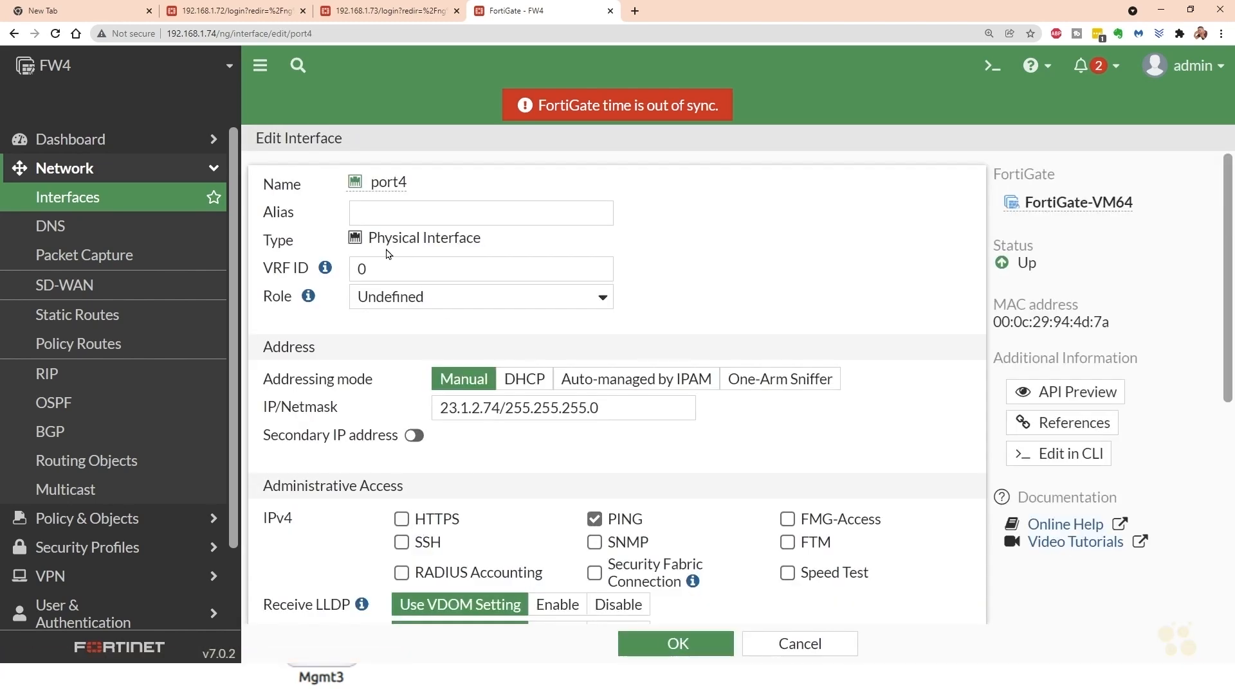
{"action": "left_click", "coordinate": [376, 212]}
{"action": "type", "text": "To"}
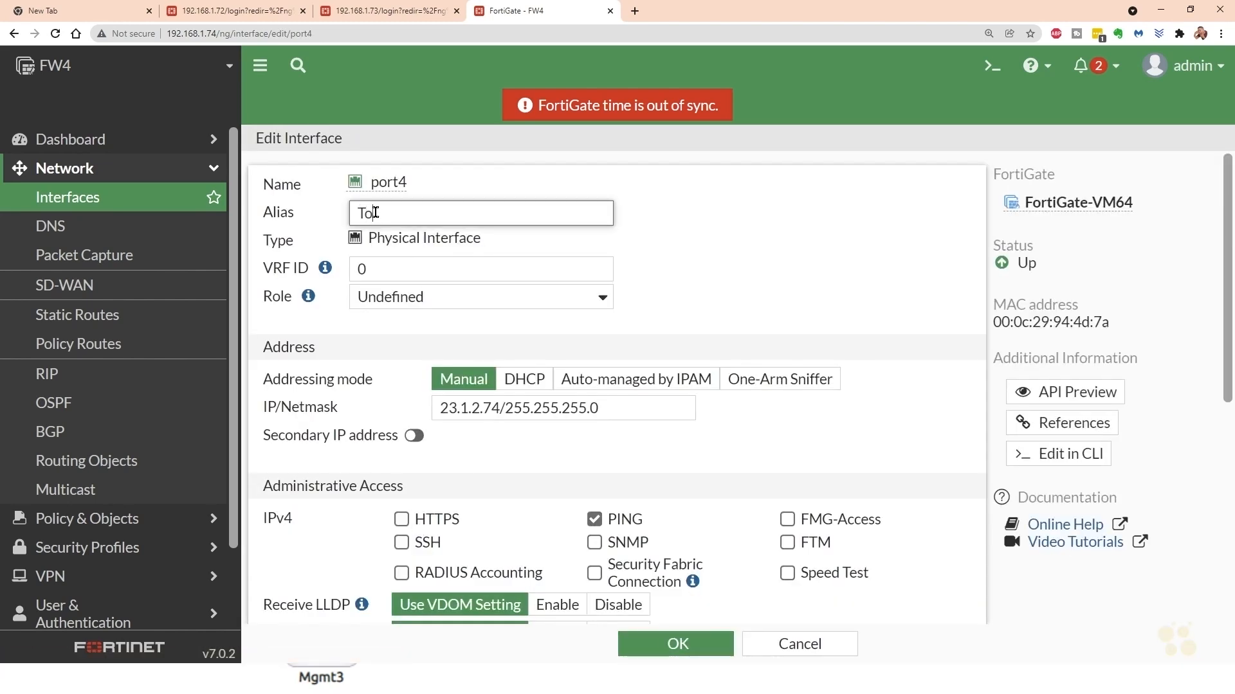
{"action": "type", "text": "wards_Internet"}
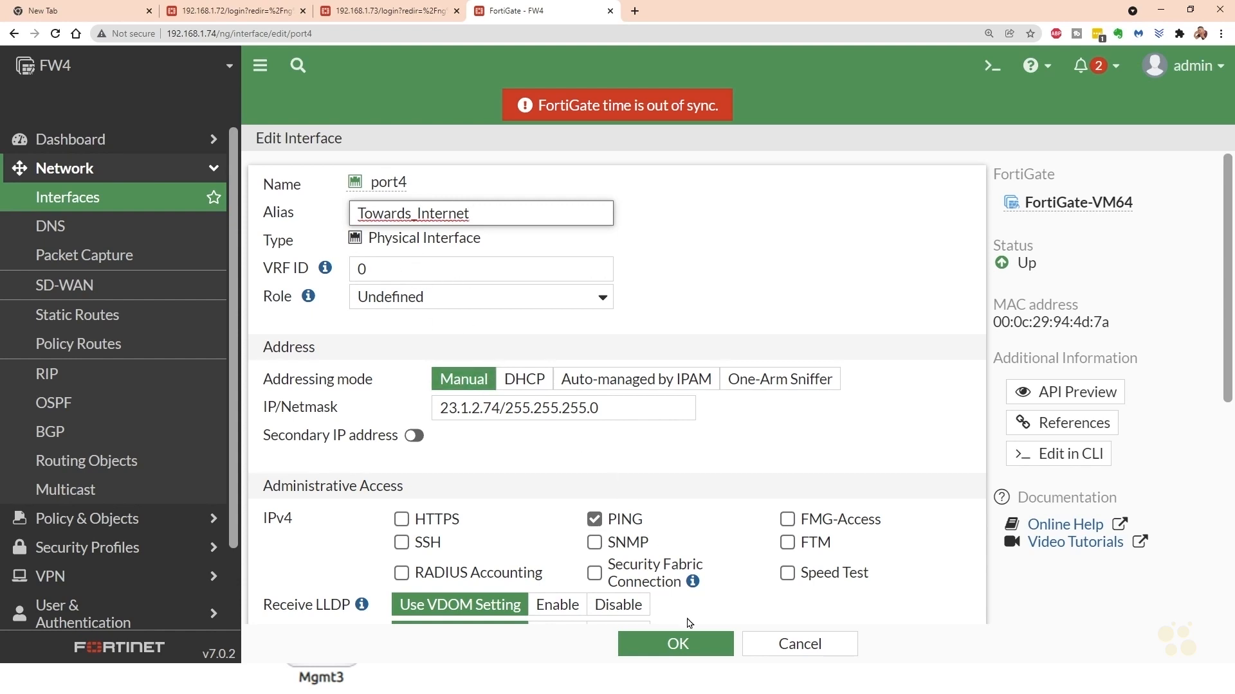
{"action": "left_click", "coordinate": [678, 643]}
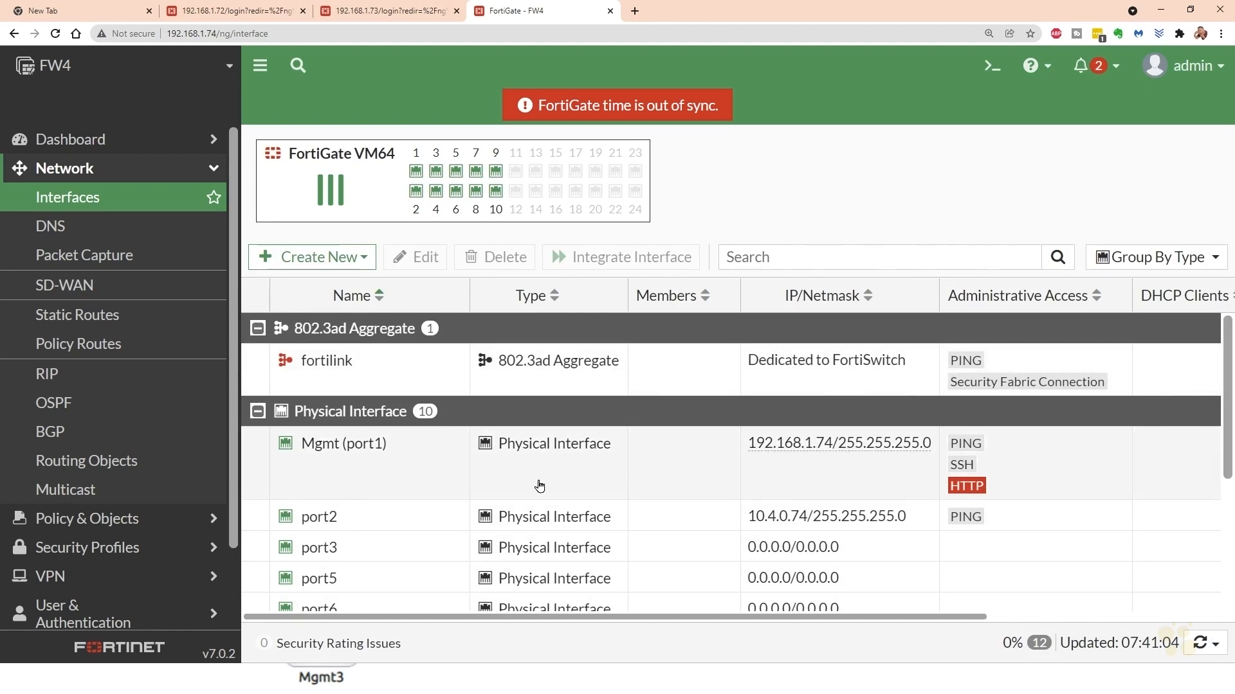
- Create a default static route (0.0.0.0/0.0.0.0) on FW4 with gateway 23.1.2.1 through Towards_Internet (port4)
{"action": "left_click", "coordinate": [82, 314]}
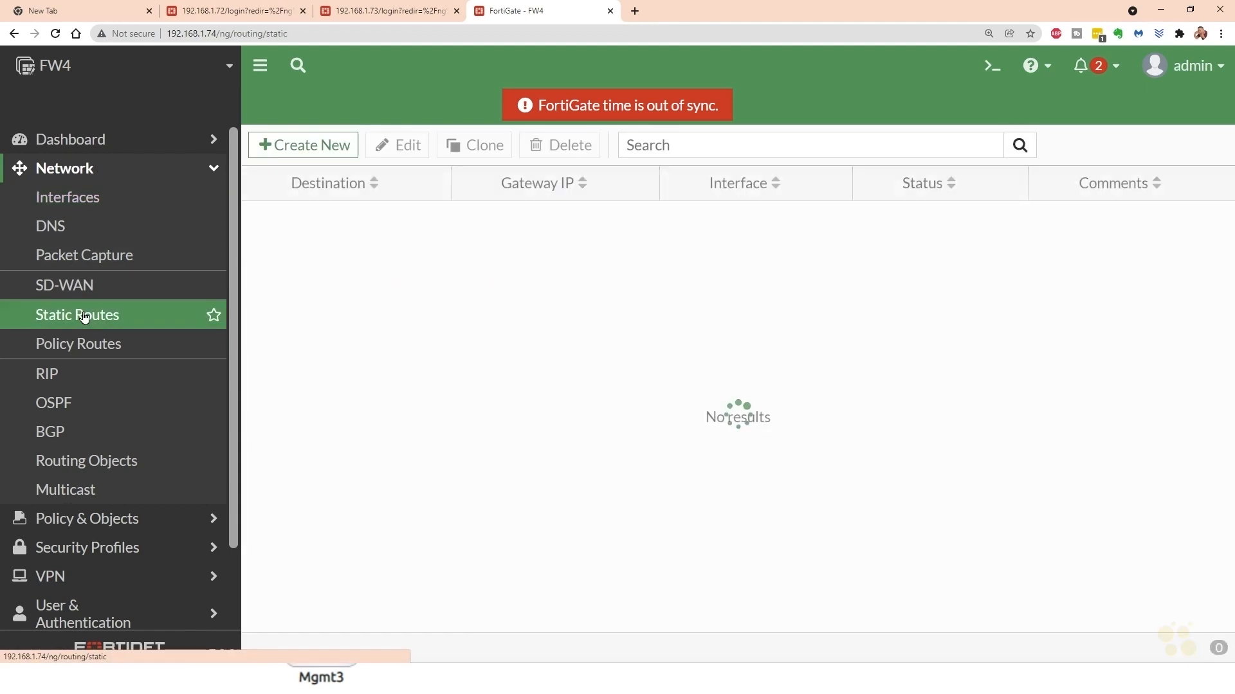
{"action": "left_click", "coordinate": [306, 147]}
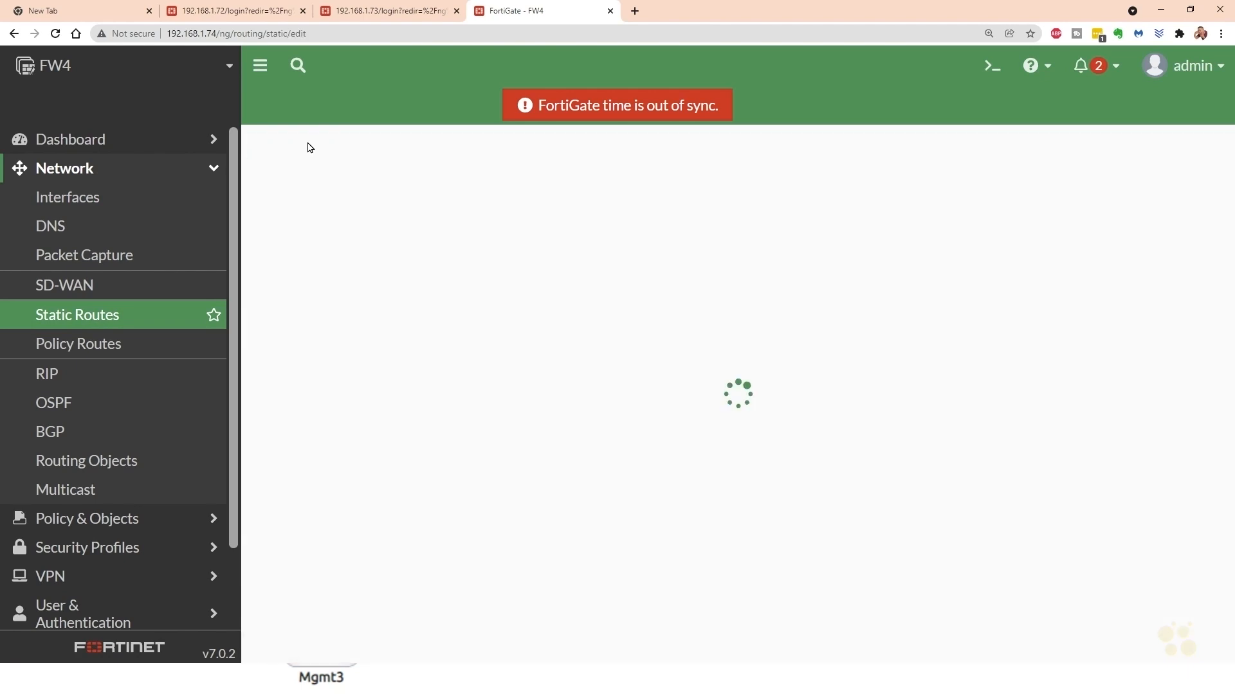
{"action": "left_click_drag", "start_coordinate": [564, 213], "coordinate": [422, 213]}
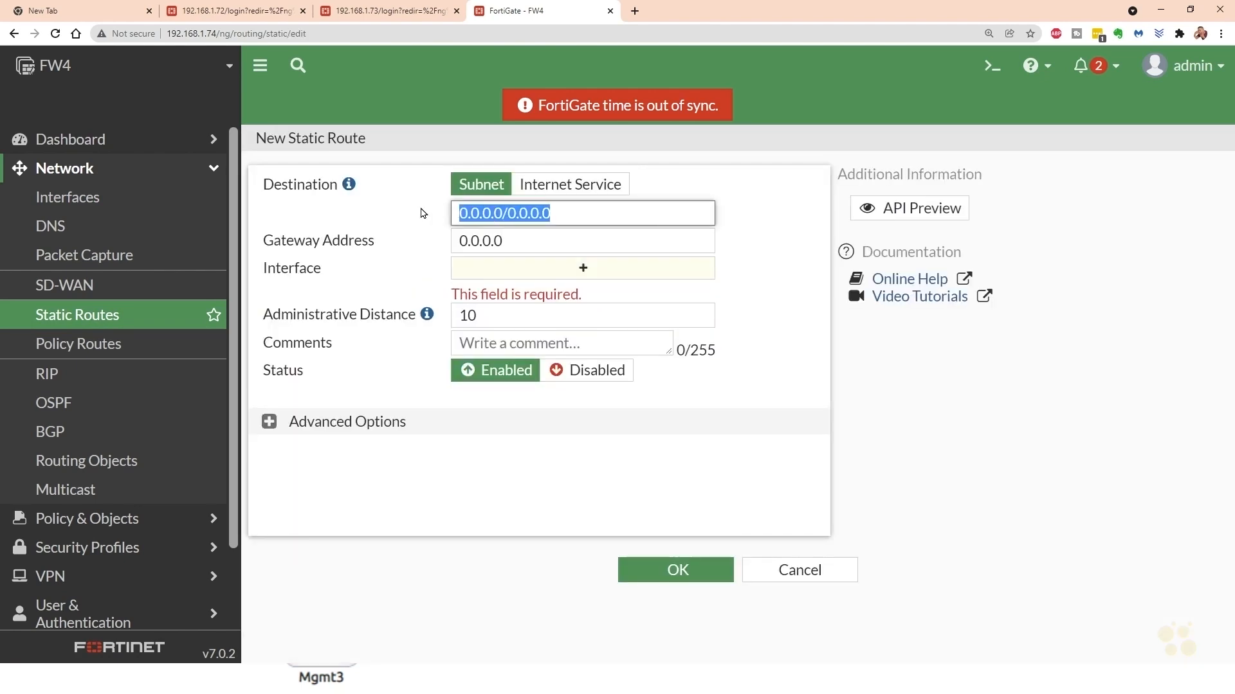
{"action": "left_click_drag", "start_coordinate": [511, 240], "coordinate": [407, 249]}
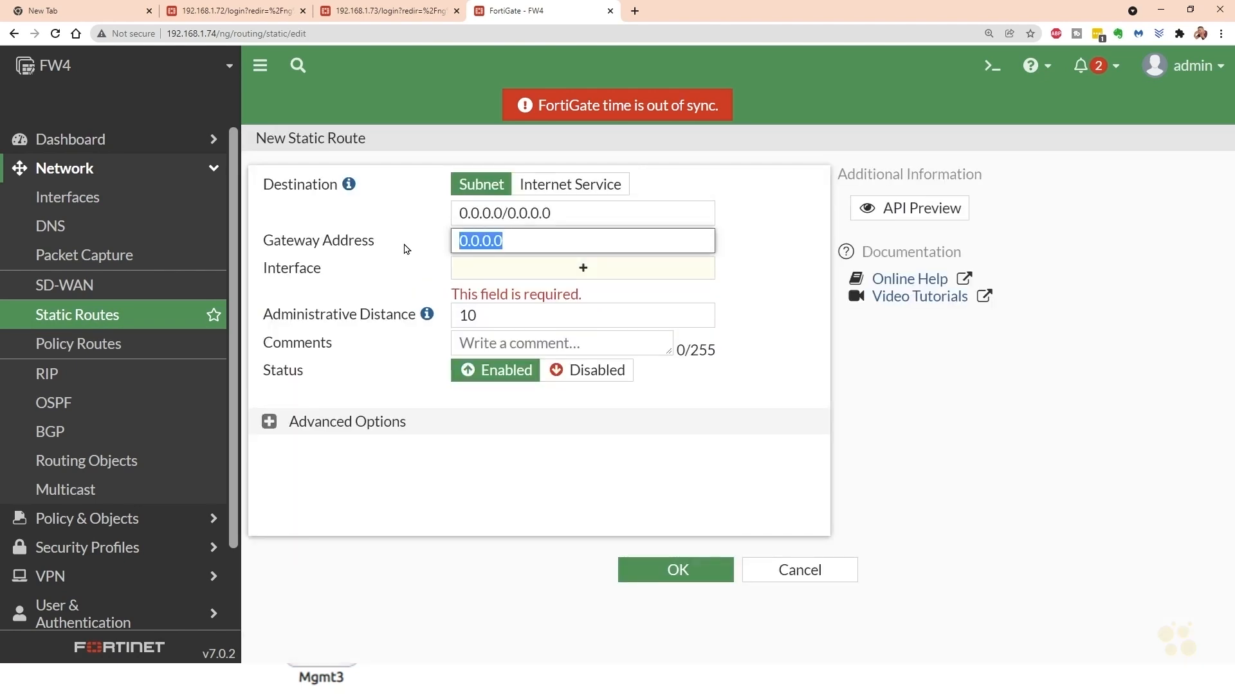
{"action": "type", "text": "23.1.2.1"}
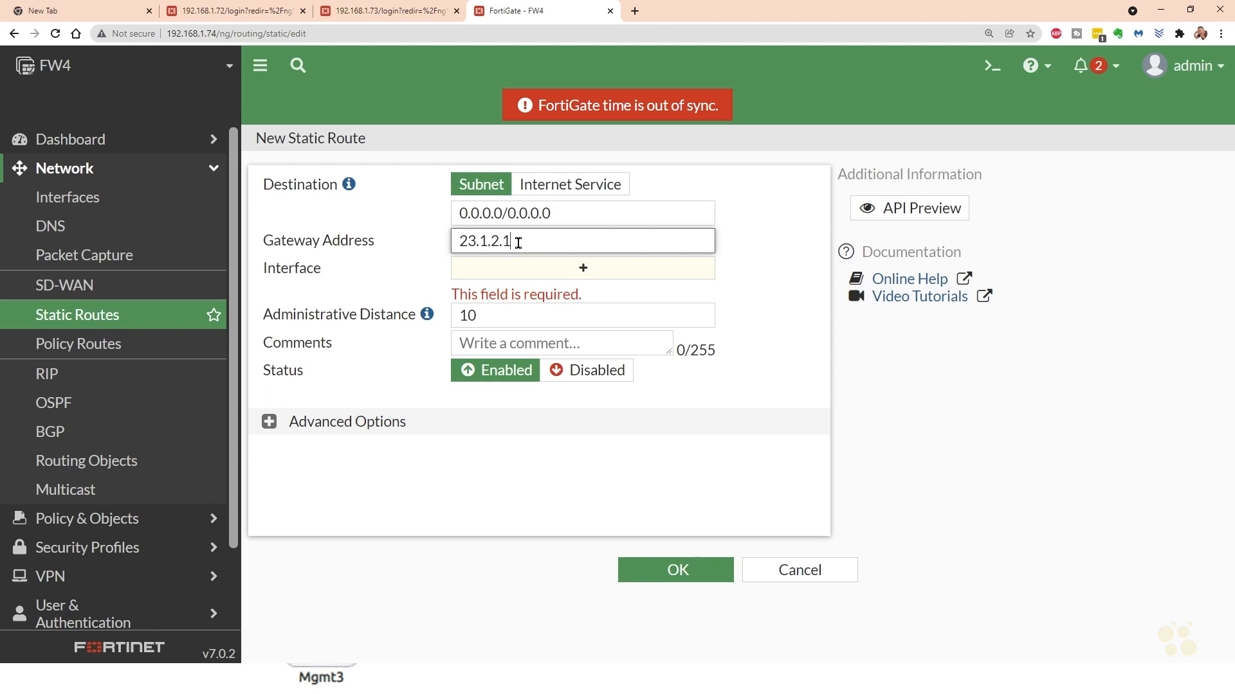
{"action": "key", "text": "Tab"}
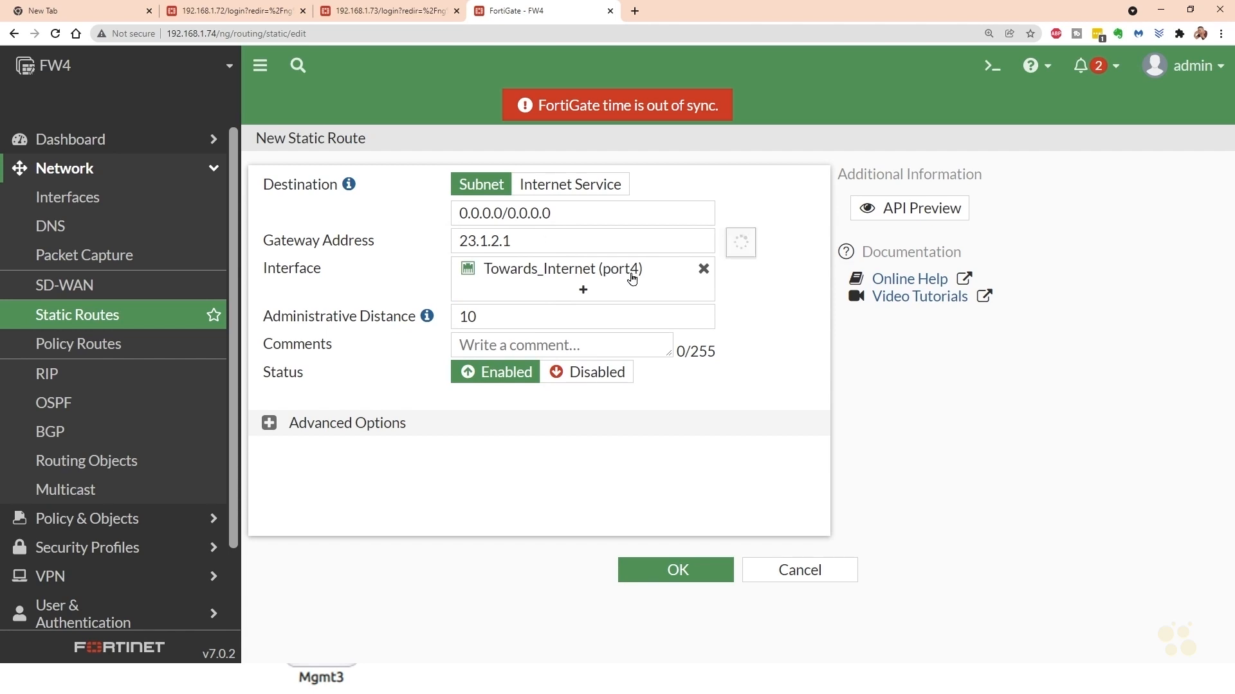
{"action": "mouse_move", "coordinate": [622, 277]}
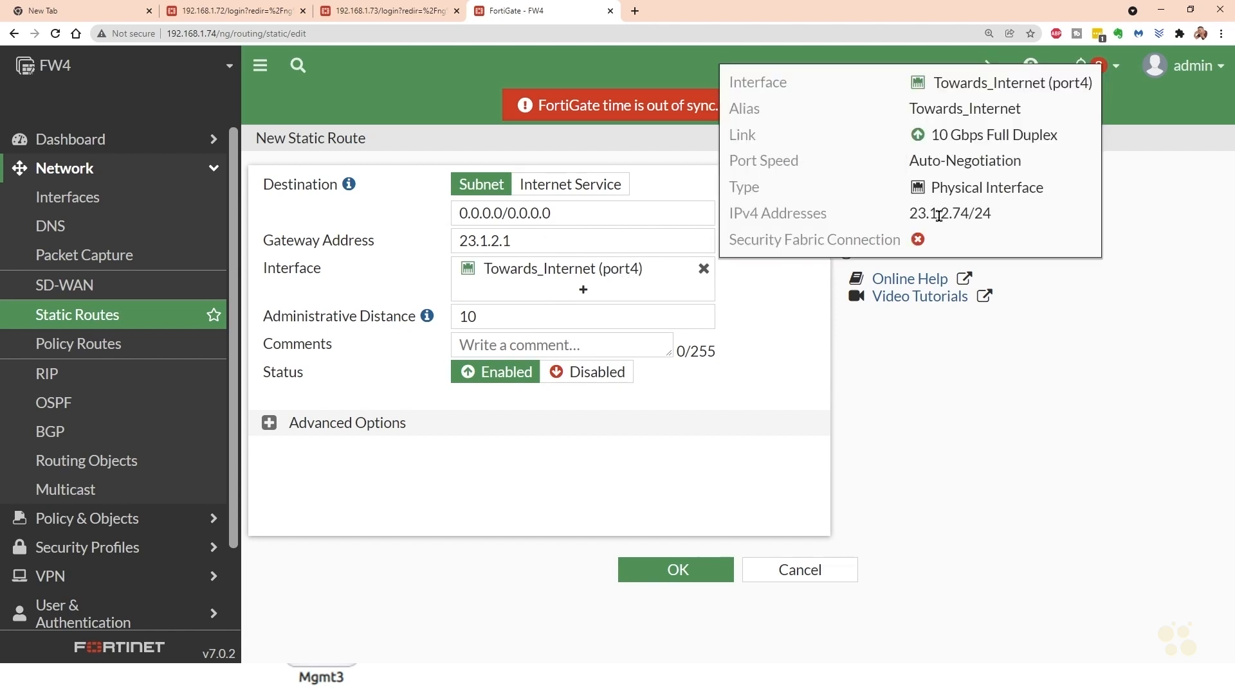
{"action": "left_click", "coordinate": [688, 574]}
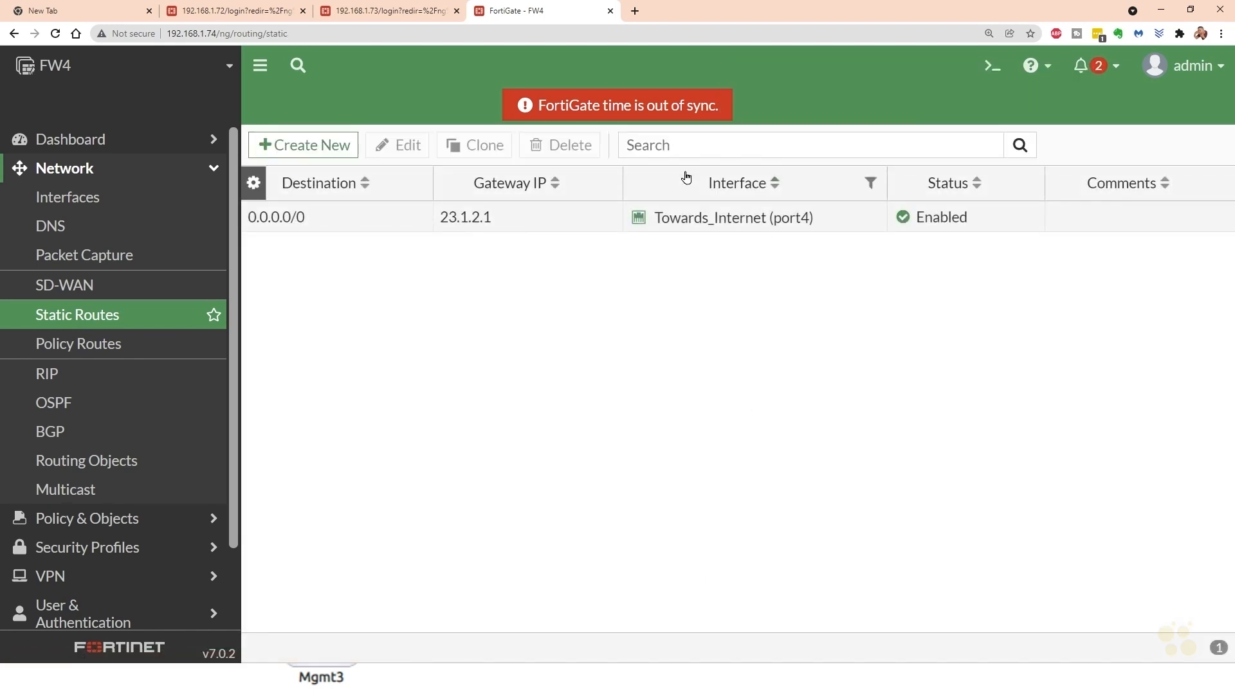
- Reboot the FW4 firewall with the event log message "Initial Config"
{"action": "left_click", "coordinate": [1193, 74]}
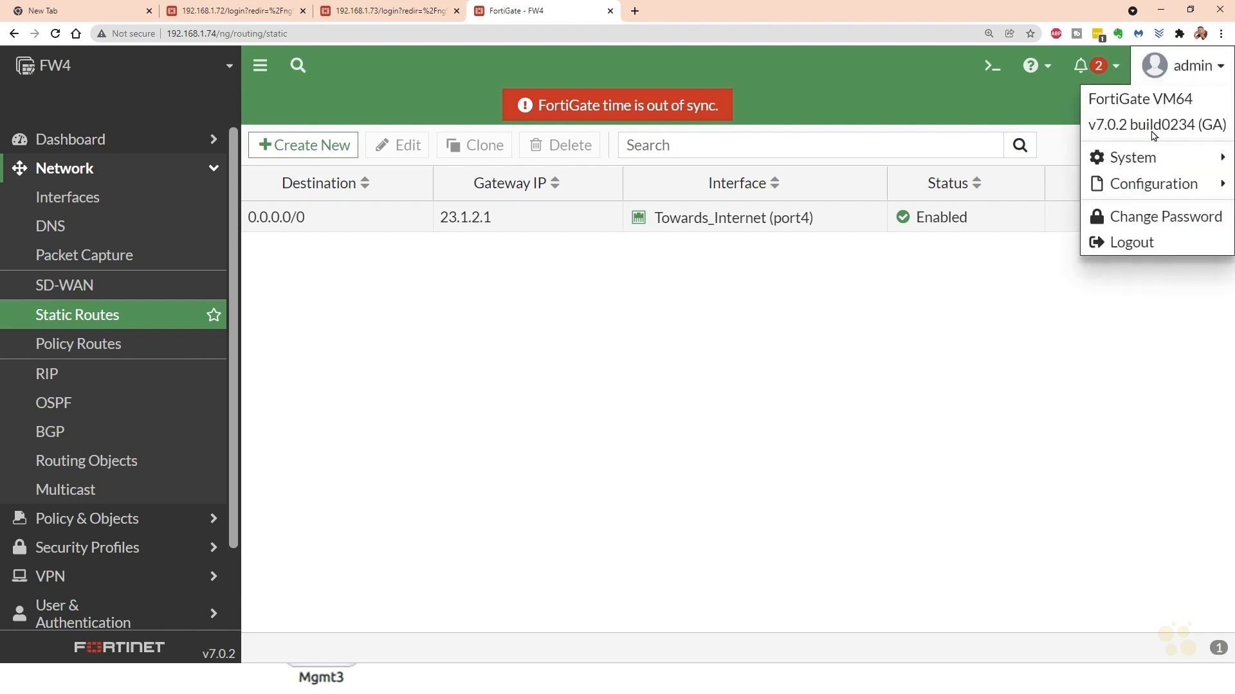
{"action": "mouse_move", "coordinate": [1143, 161]}
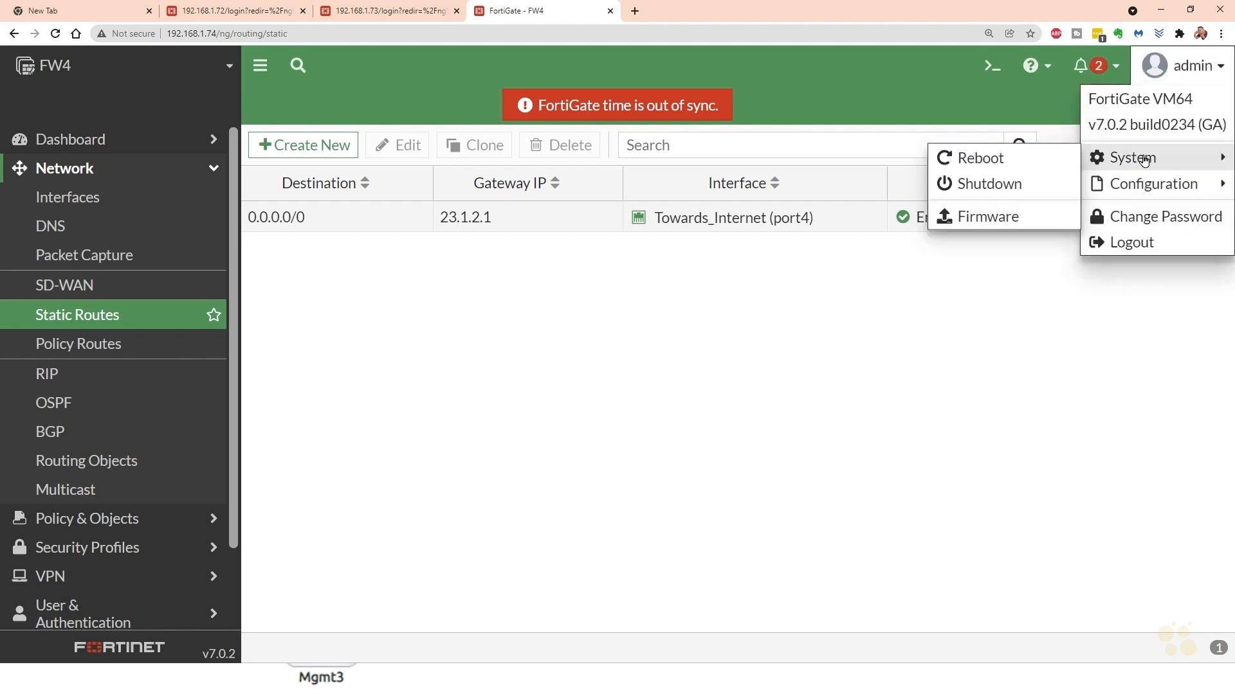
{"action": "left_click", "coordinate": [984, 165]}
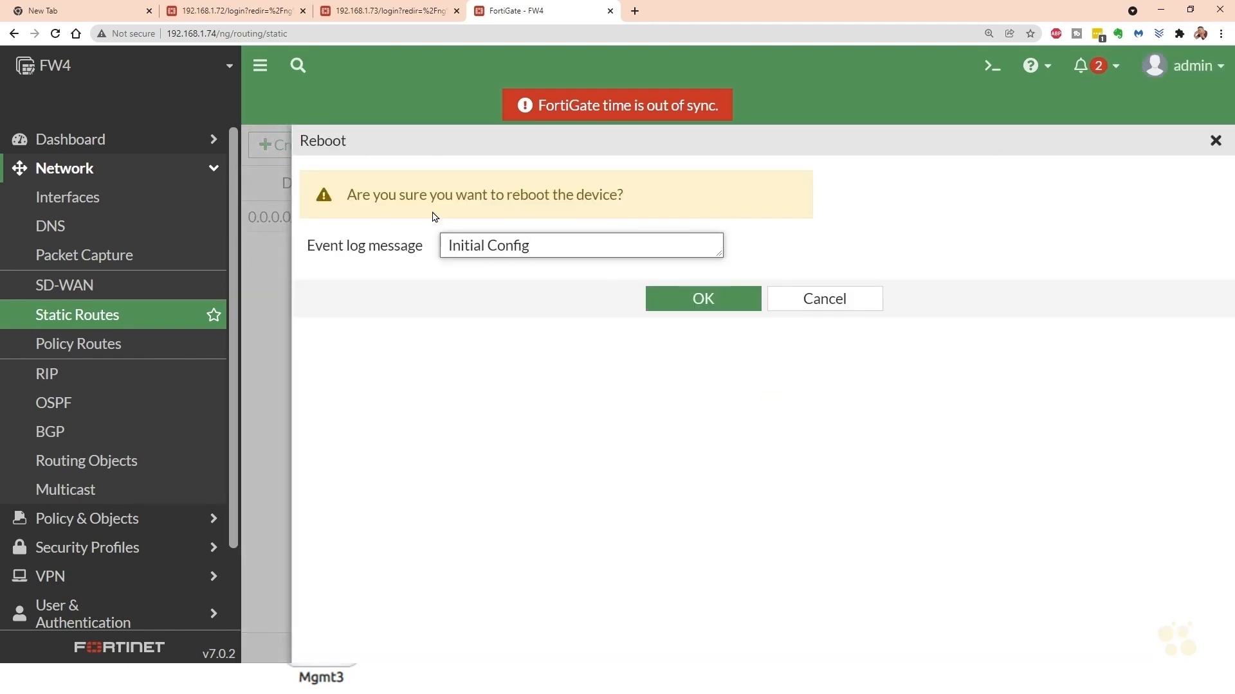
{"action": "left_click", "coordinate": [716, 298]}
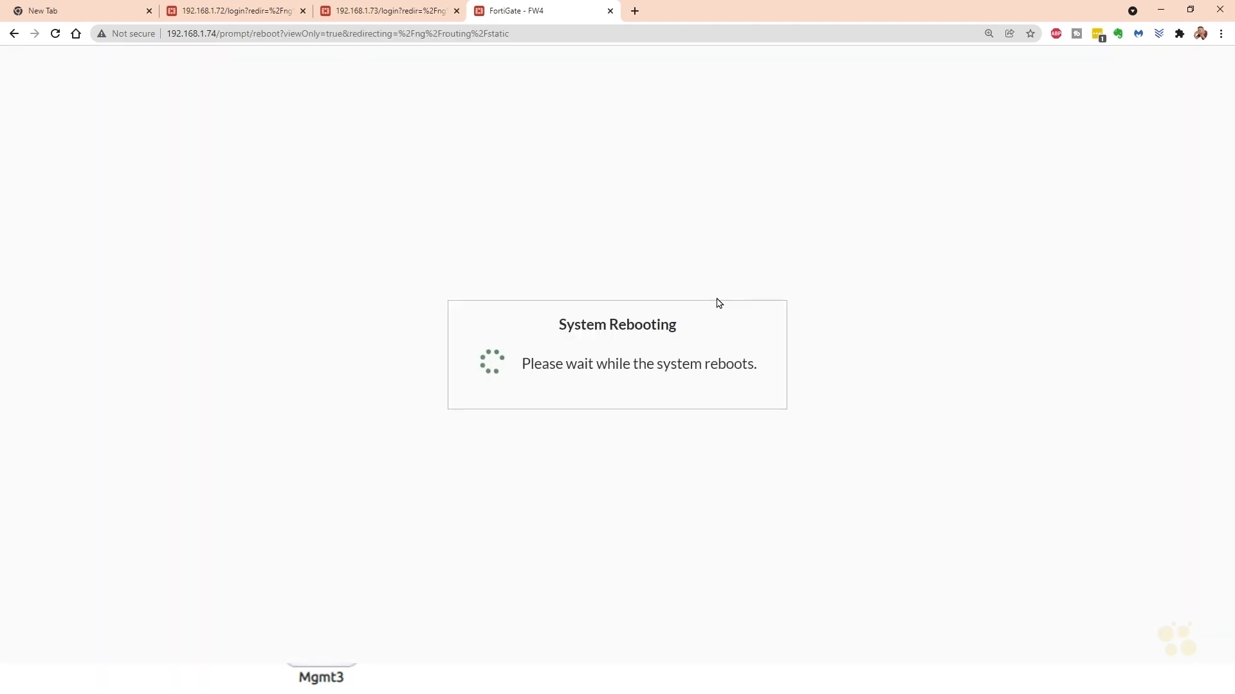
- Switch to FW2 at 192.168.1.72, log in as admin, and check its system and license status on the dashboard
{"action": "left_click", "coordinate": [250, 13]}
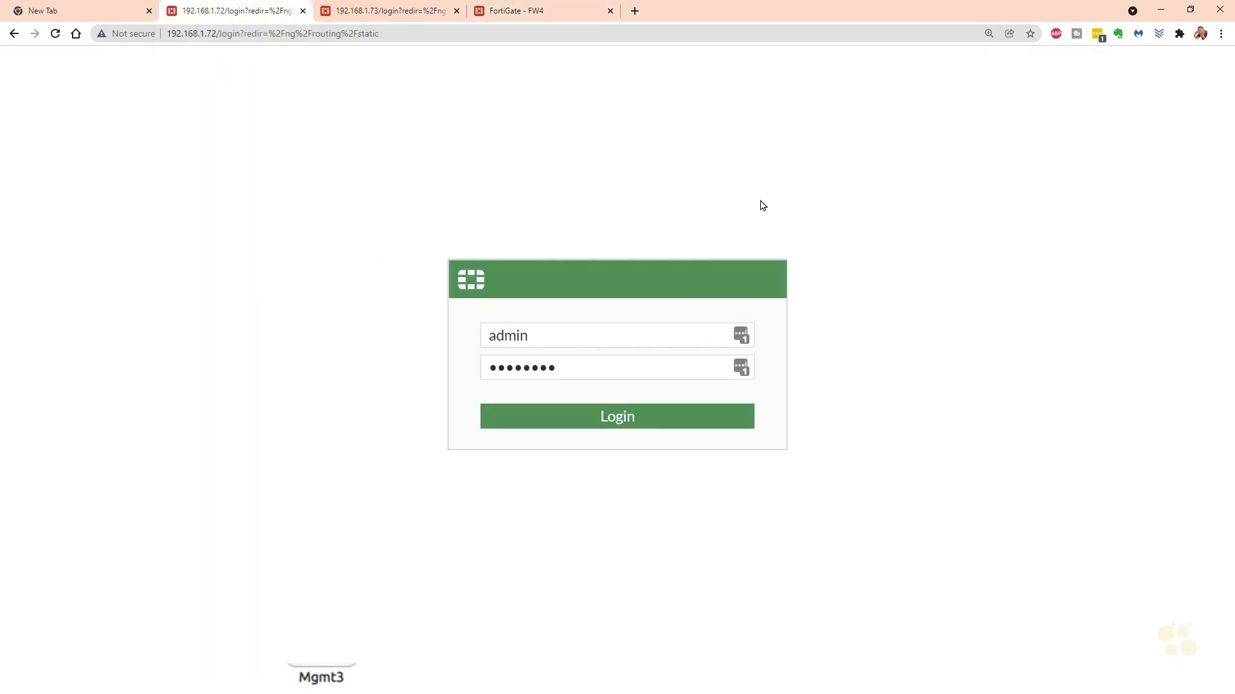
{"action": "left_click", "coordinate": [622, 420]}
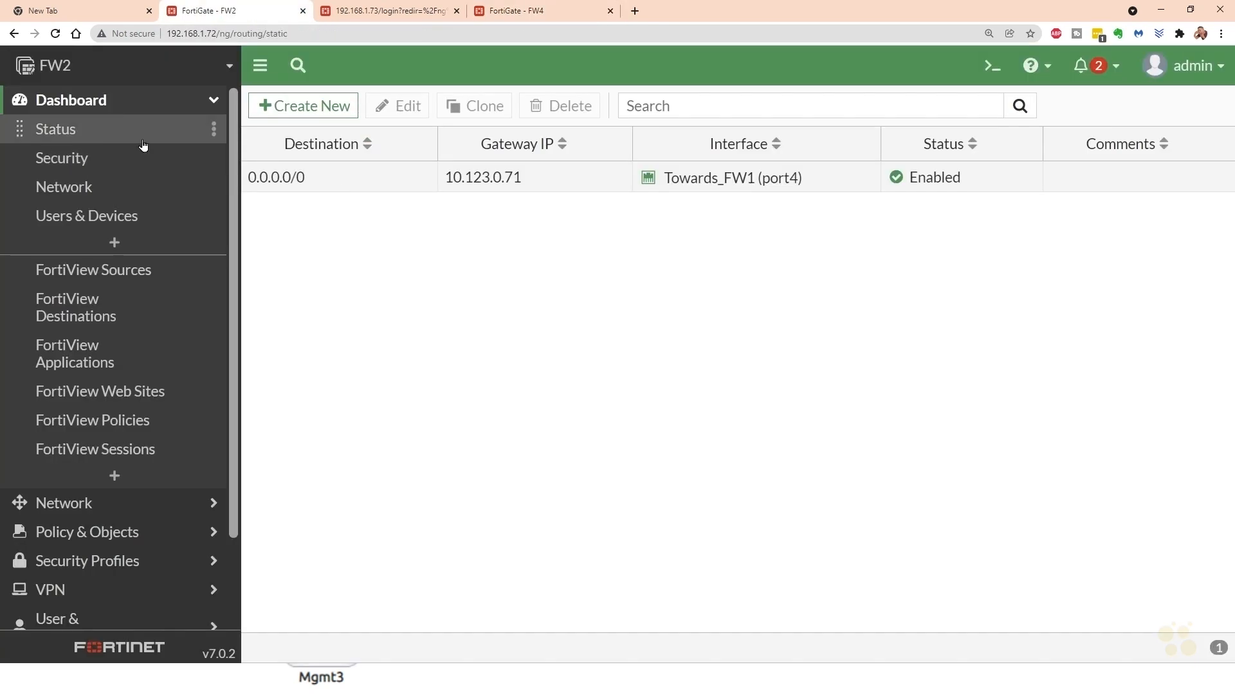
{"action": "left_click", "coordinate": [59, 133]}
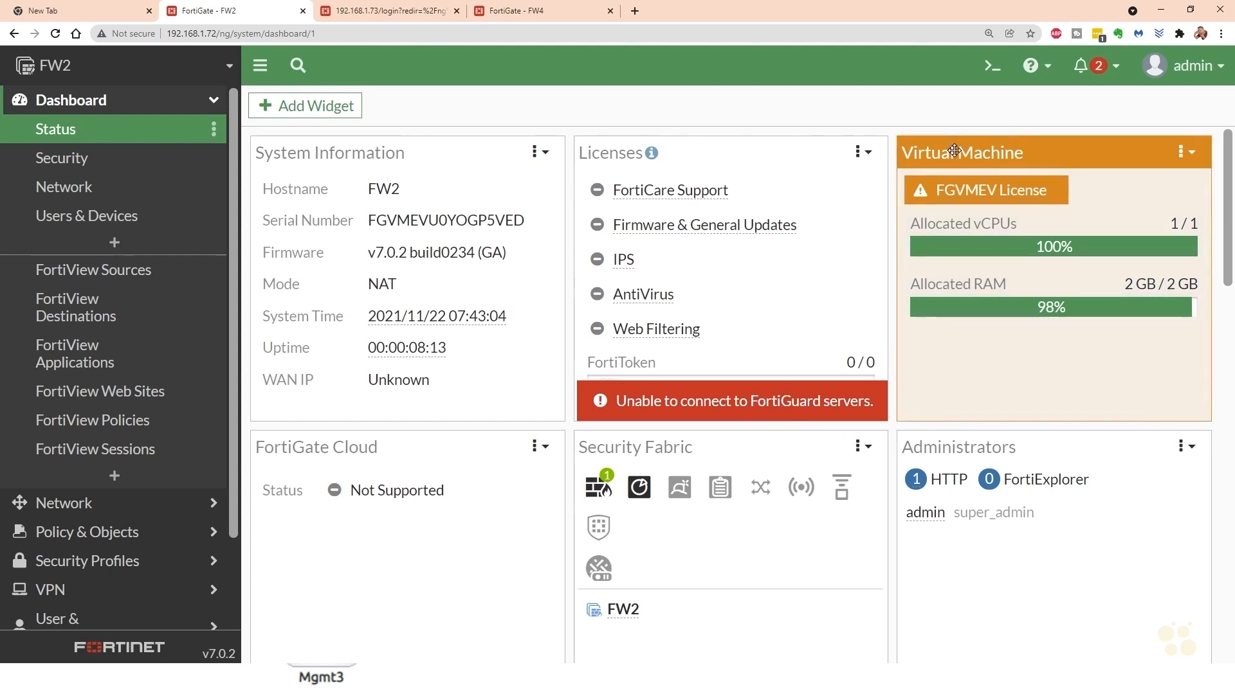
{"action": "mouse_move", "coordinate": [975, 187]}
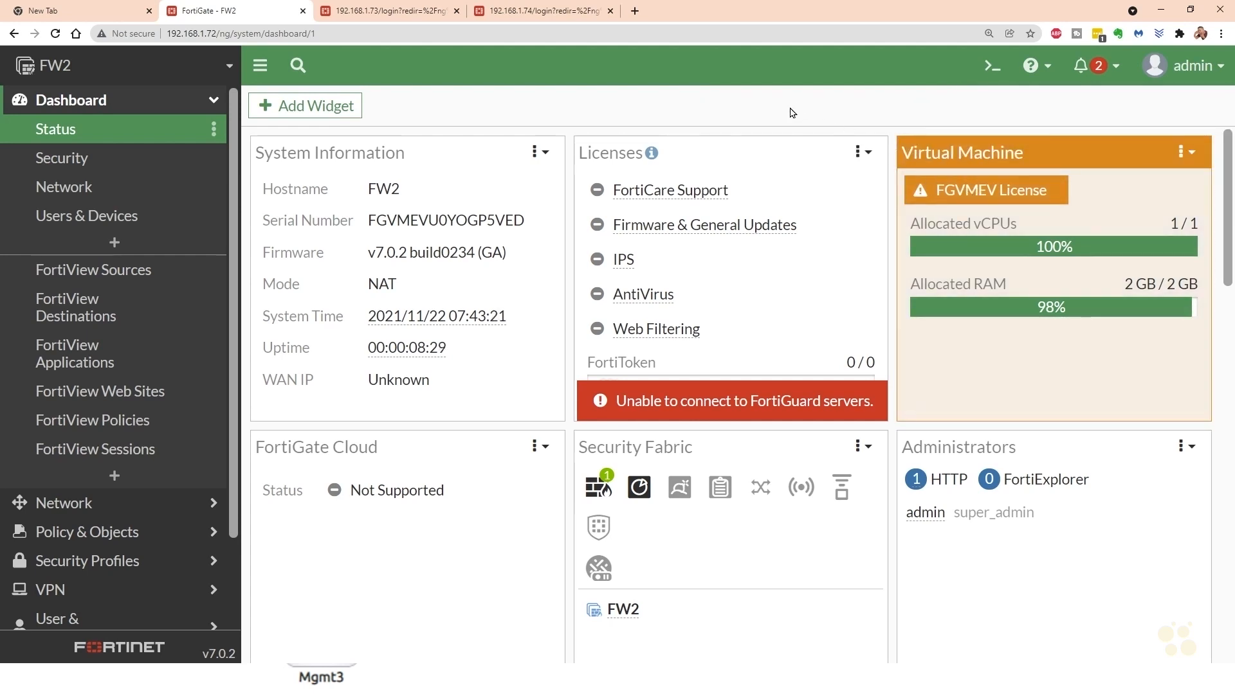
- Expand the routing monitor on FW2's network dashboard and examine its routing table
{"action": "left_click", "coordinate": [79, 187]}
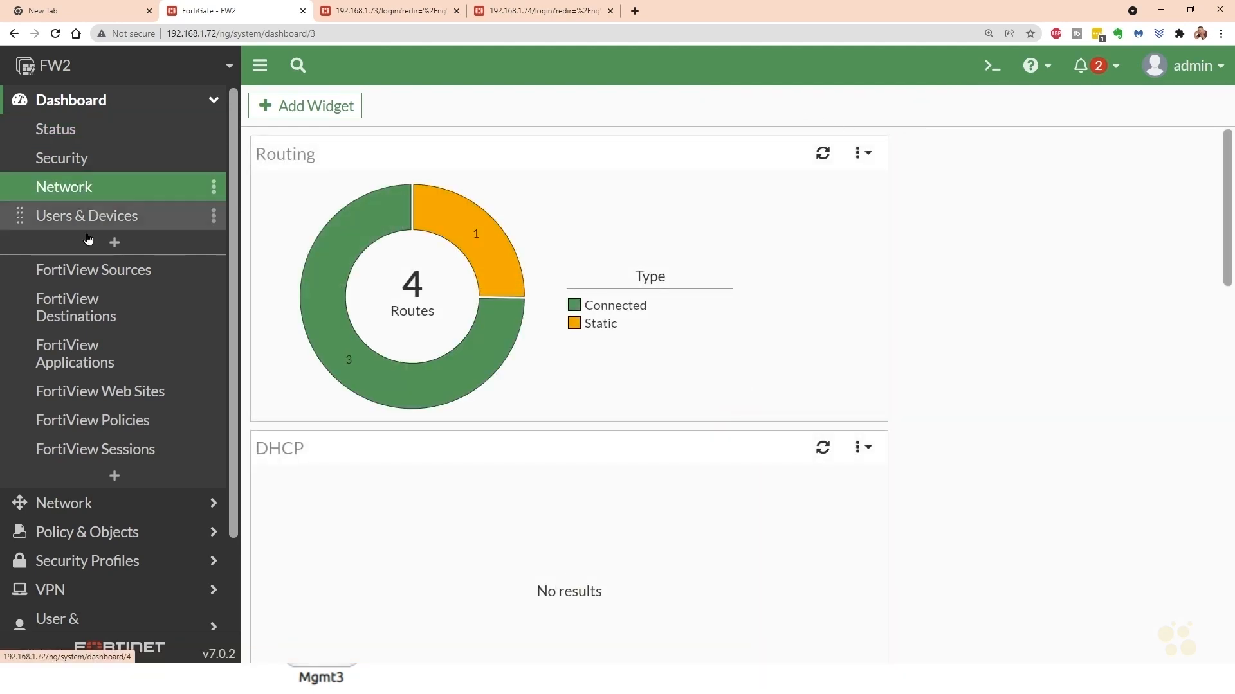
{"action": "left_click", "coordinate": [670, 340]}
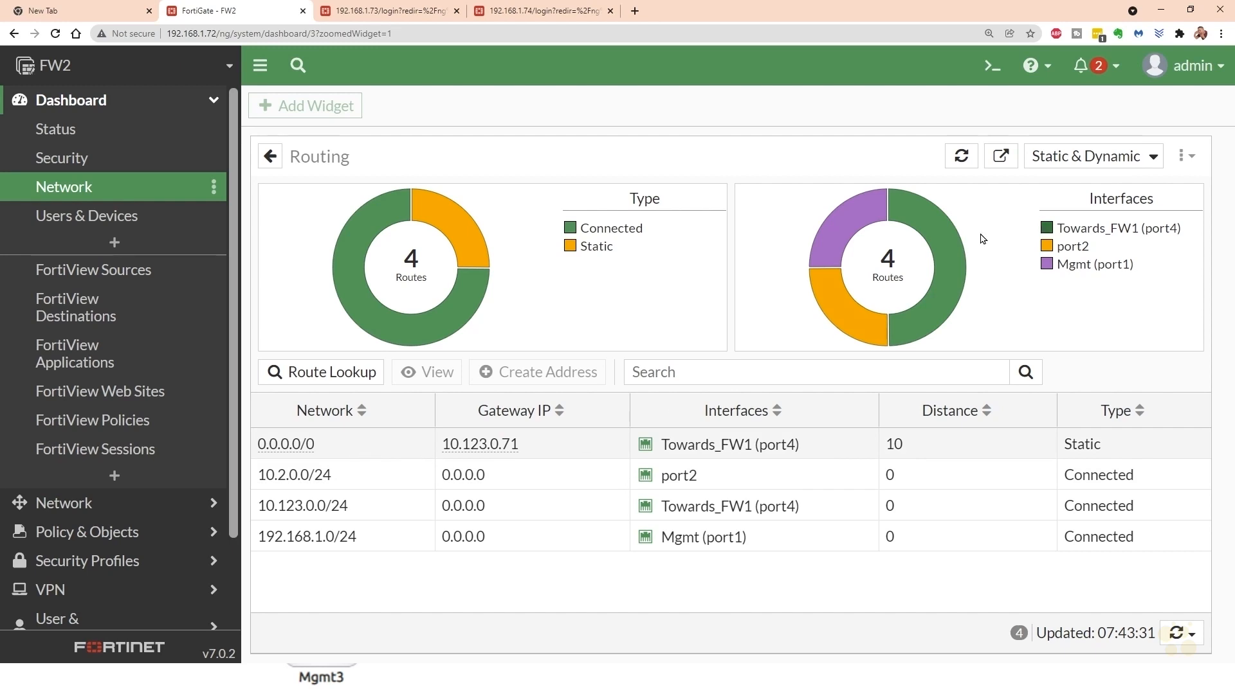
- Test FW2's internet connectivity by running execute ping 8.8.8.8 in its CLI console
{"action": "left_click", "coordinate": [991, 68]}
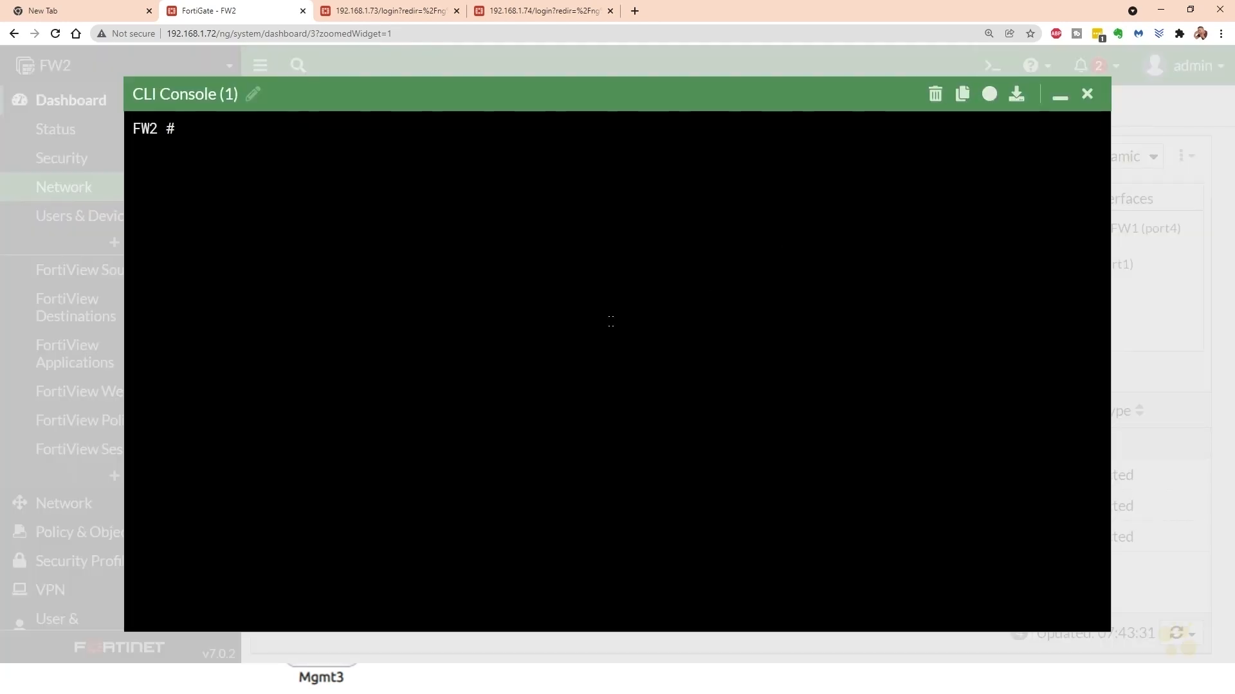
{"action": "left_click", "coordinate": [1087, 94]}
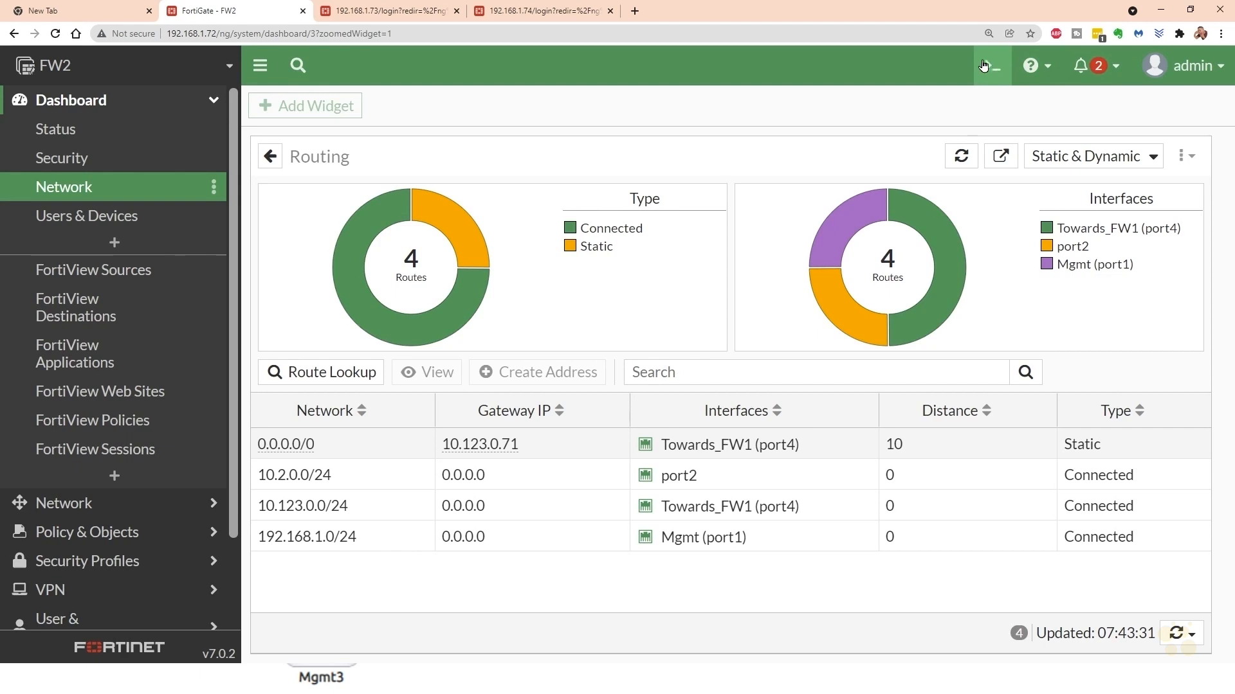
{"action": "left_click", "coordinate": [990, 68]}
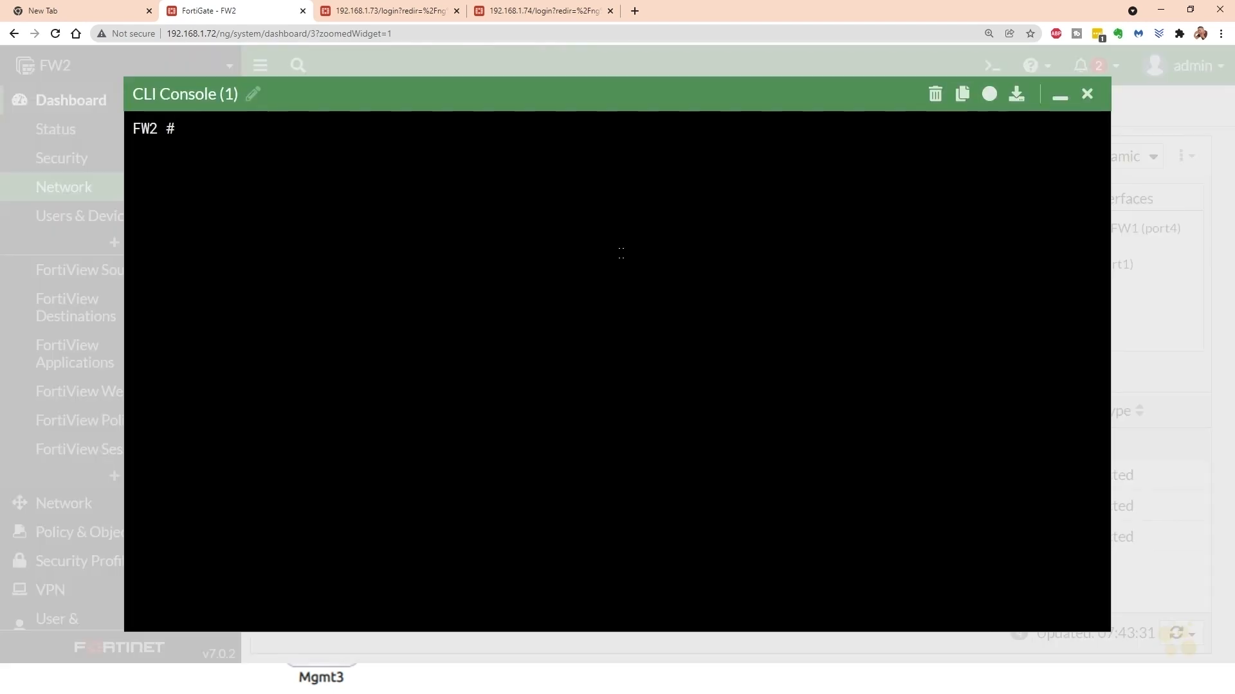
{"action": "type", "text": "execute ping "}
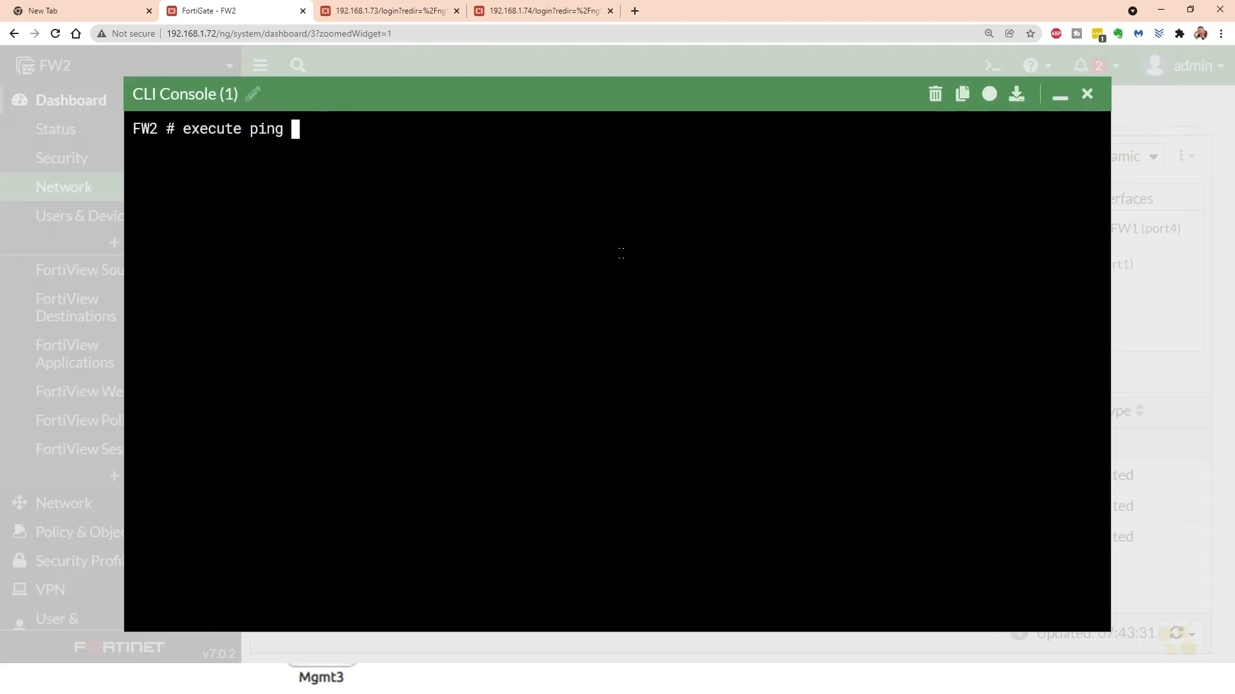
{"action": "type", "text": "8.8.8.8"}
{"action": "key", "text": "Return"}
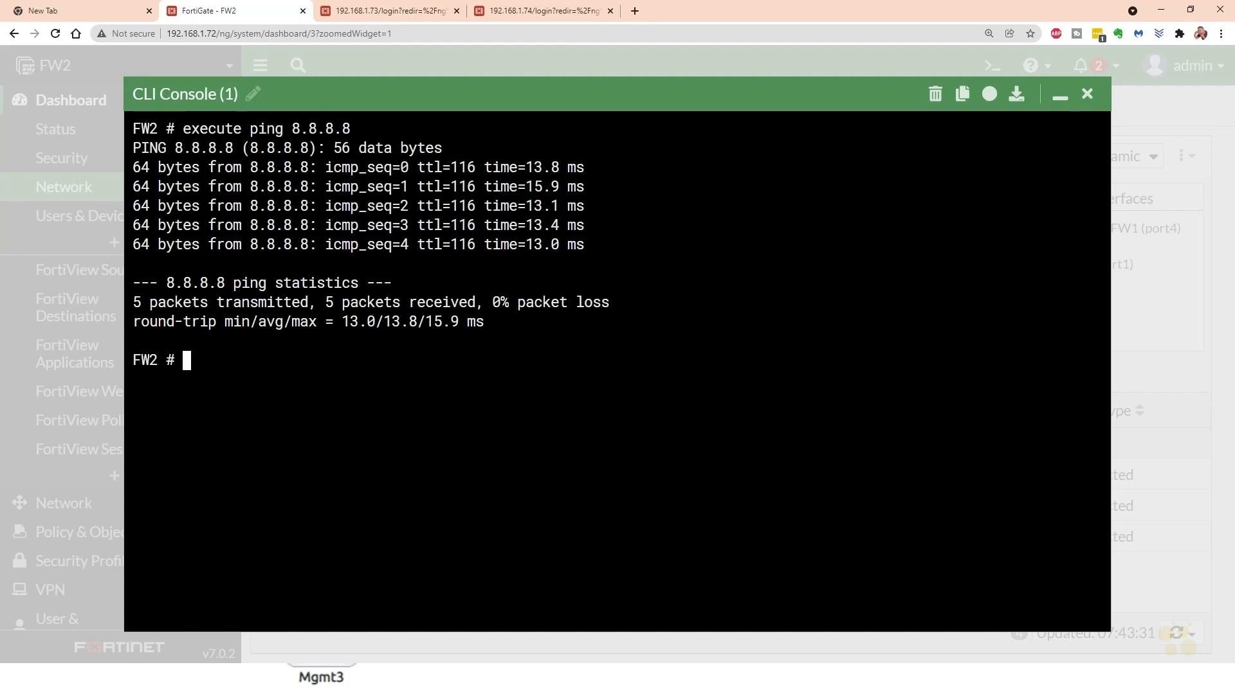
- Try to trace the path to 8.8.8.8 by changing the previous ping command to execute tracertout
{"action": "key", "text": "Up"}
{"action": "key", "text": "Left"}
{"action": "key", "text": "Left"}
{"action": "key", "text": "Left"}
{"action": "key", "text": "Left"}
{"action": "key", "text": "Left"}
{"action": "key", "text": "Left"}
{"action": "key", "text": "Left"}
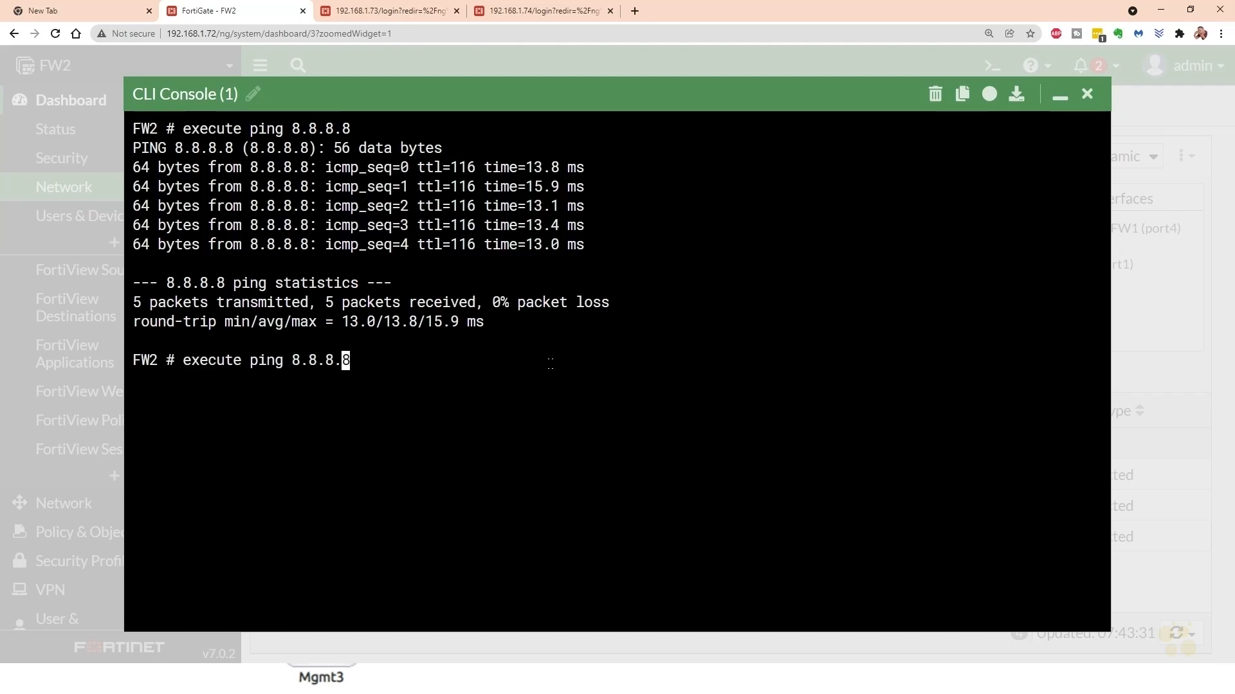
{"action": "key", "text": "BackSpace"}
{"action": "key", "text": "BackSpace"}
{"action": "key", "text": "BackSpace"}
{"action": "key", "text": "BackSpace"}
{"action": "key", "text": "BackSpace"}
{"action": "type", "text": "tracertout"}
{"action": "key", "text": "Return"}
- Trace the network path from FW2 to 8.8.8.8 with the execute traceroute command
{"action": "type", "text": "execute traceroute 8.8.8.8"}
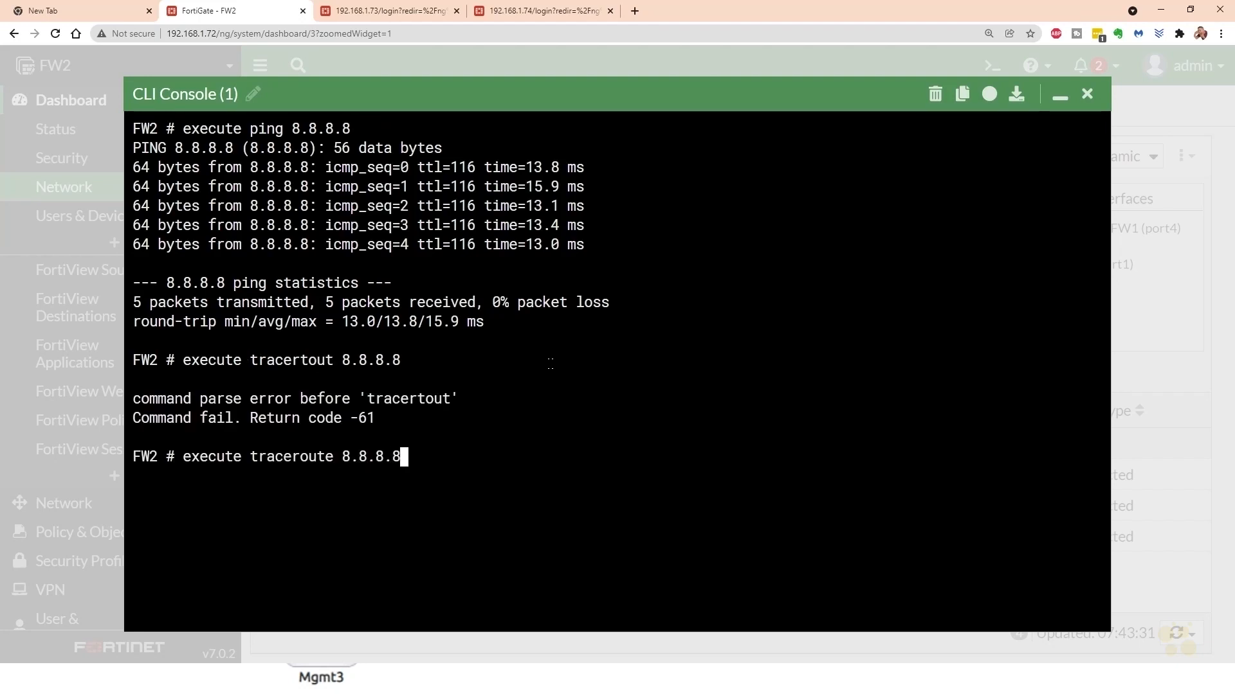
{"action": "key", "text": "Return"}
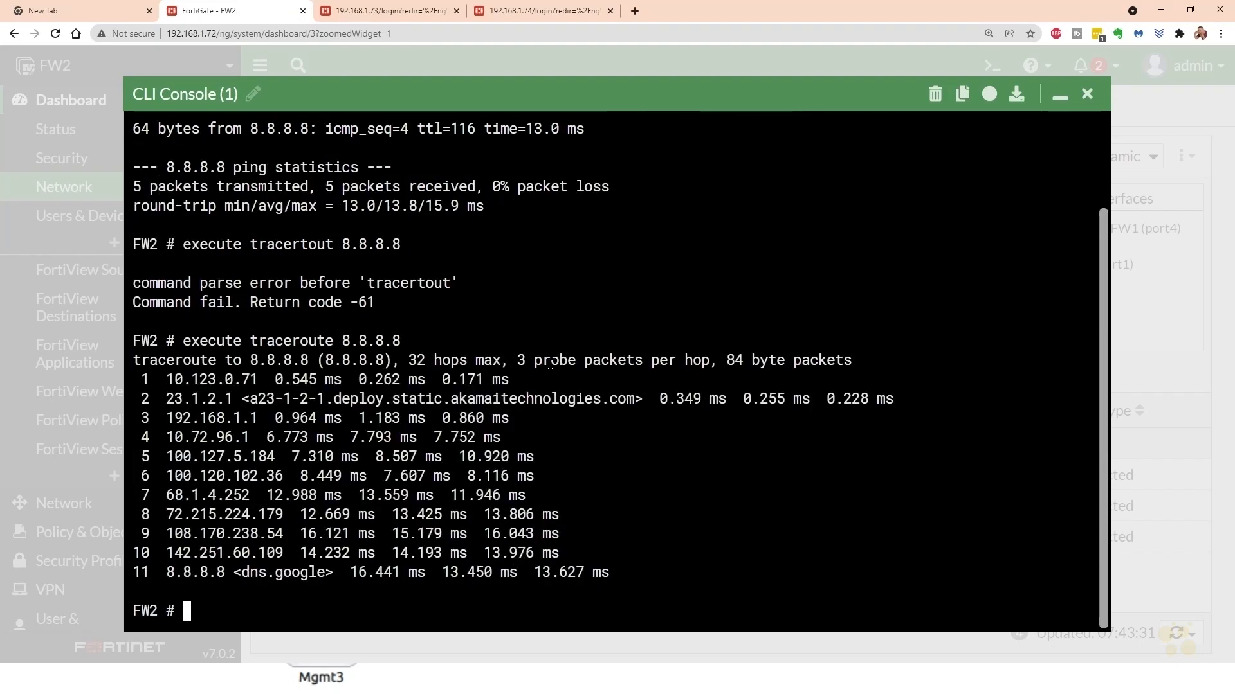
- Switch to the FortiGate topology diagram and mark FW2 with a freehand arrow and a circle around it
{"action": "key", "text": "alt+Tab"}
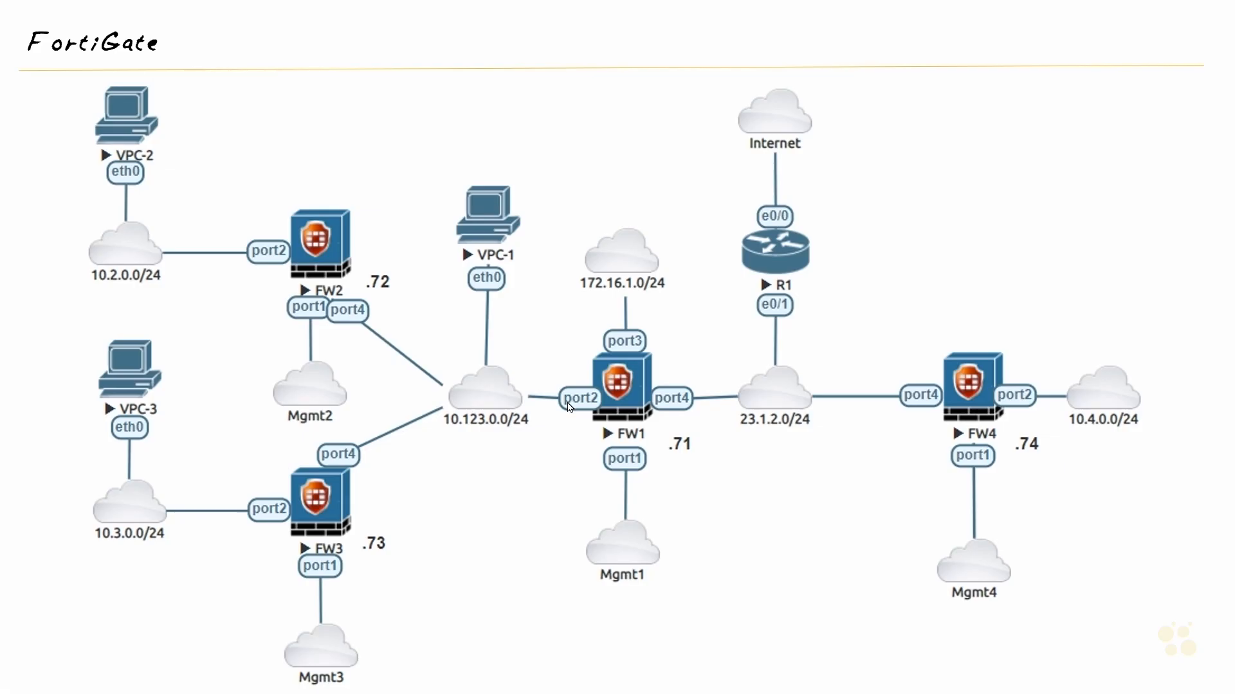
{"action": "left_click_drag", "start_coordinate": [339, 150], "coordinate": [331, 184]}
{"action": "mouse_move", "coordinate": [261, 195]}
{"action": "left_mouse_down"}
{"action": "mouse_move", "coordinate": [276, 323]}
{"action": "mouse_move", "coordinate": [293, 190]}
{"action": "left_mouse_up"}
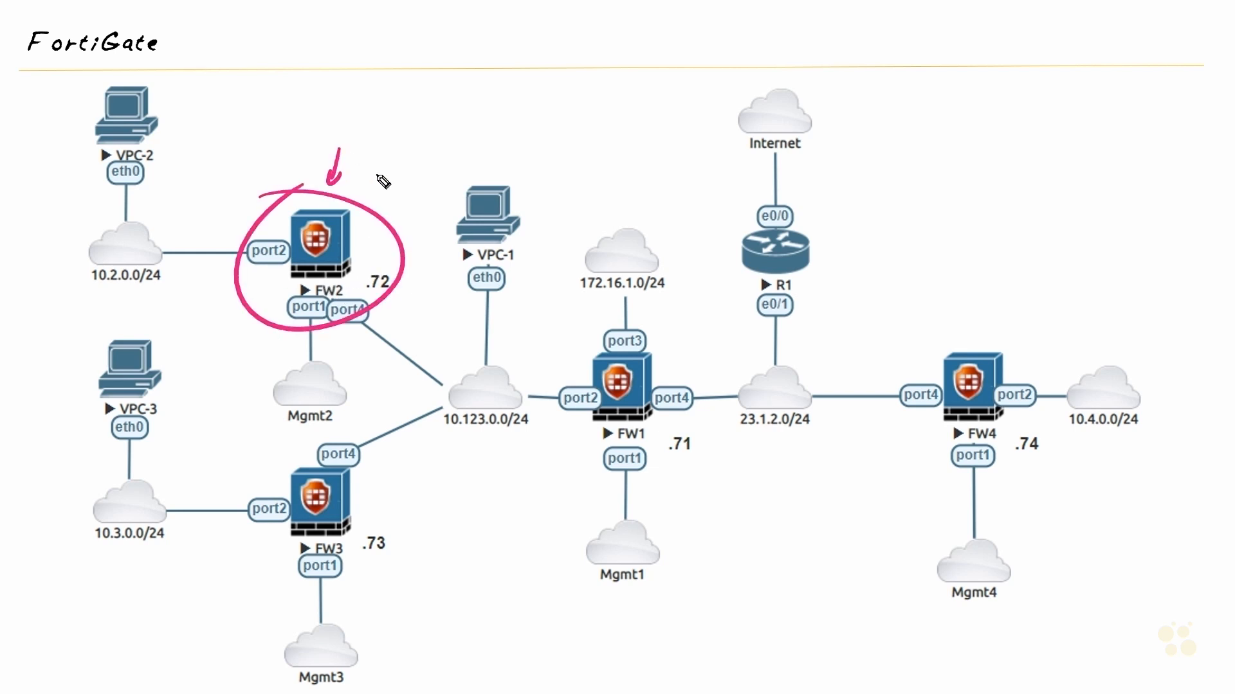
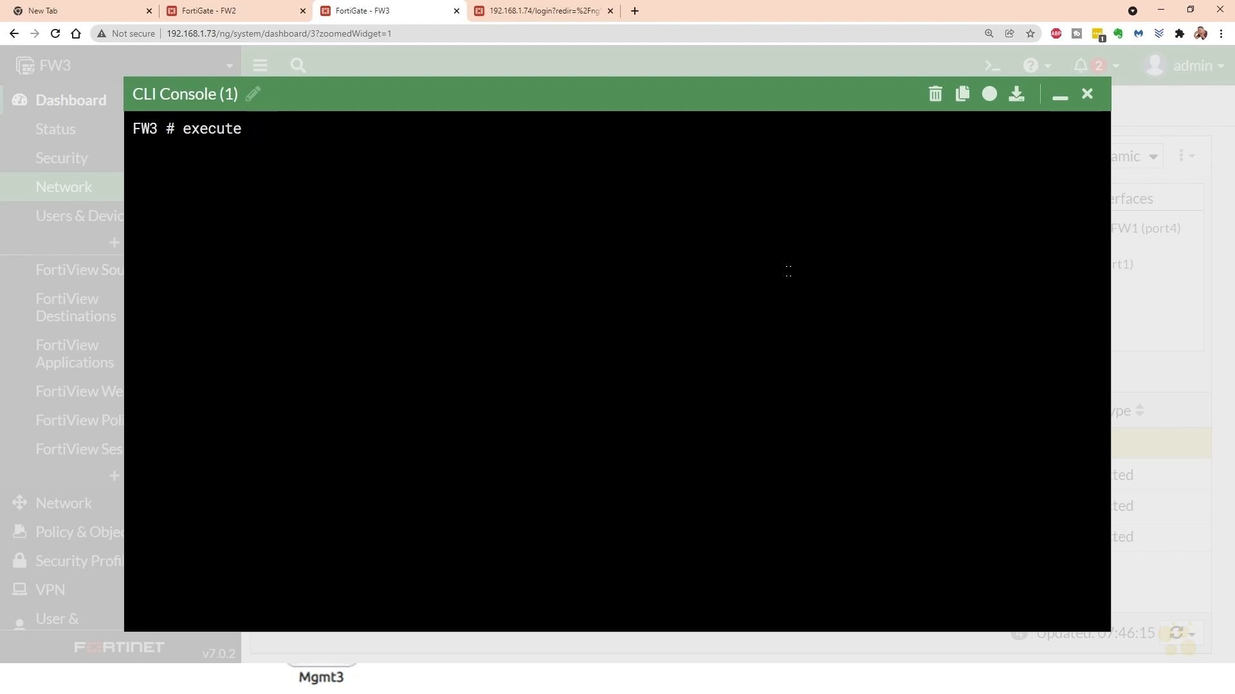
- Test FW3's internet connectivity with execute ping 8.8.8.8 in its CLI console and close the console
{"action": "type", "text": ".8.8.8"}
{"action": "key", "text": "Return"}
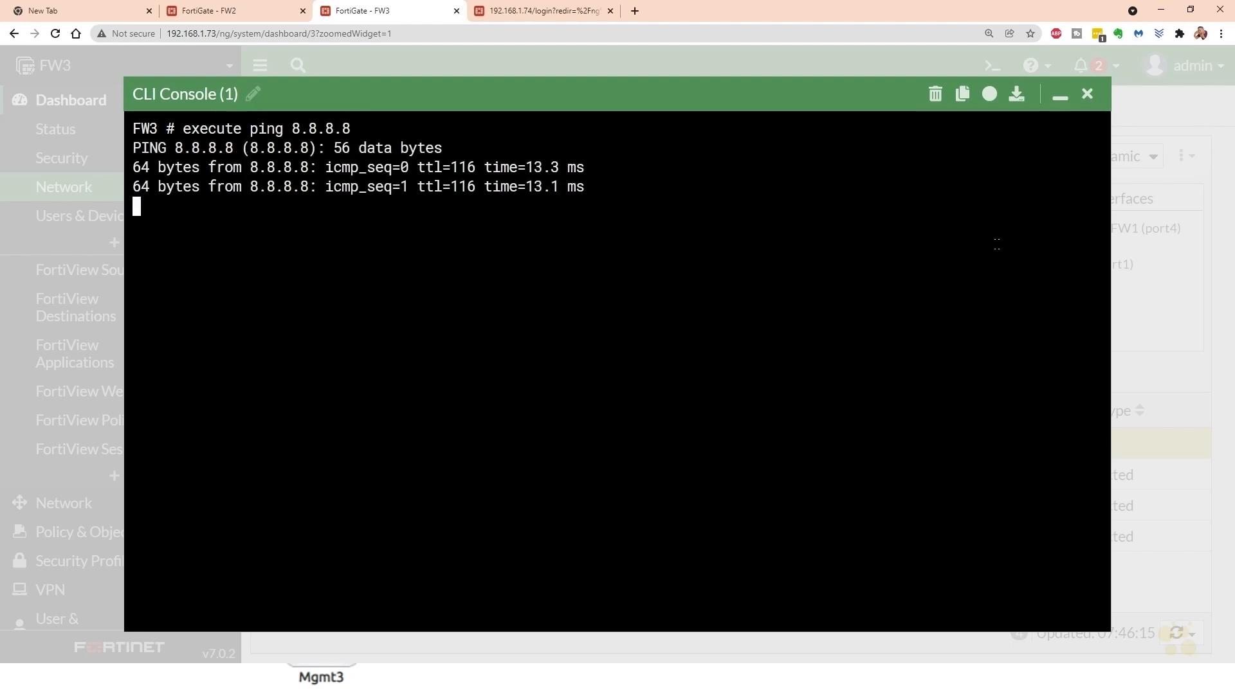
{"action": "left_click", "coordinate": [1087, 94]}
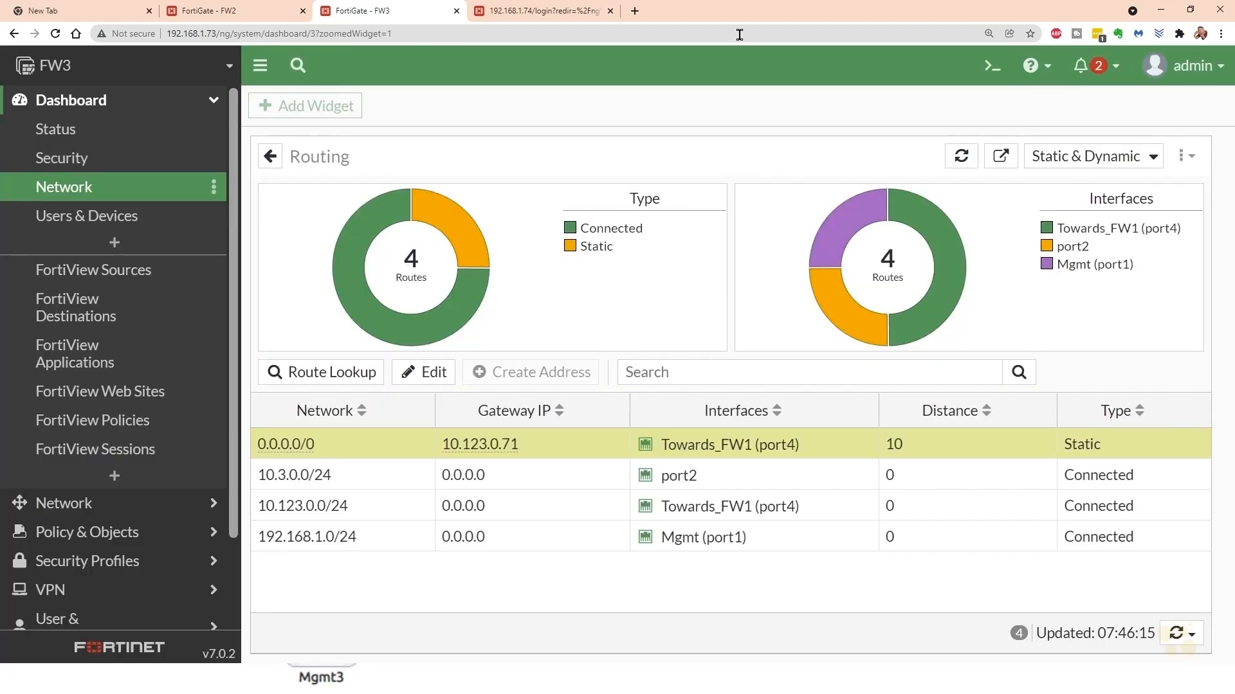
- Log in to FW4 with the saved username and password and display its routing table from the network dashboard
{"action": "left_click", "coordinate": [531, 18]}
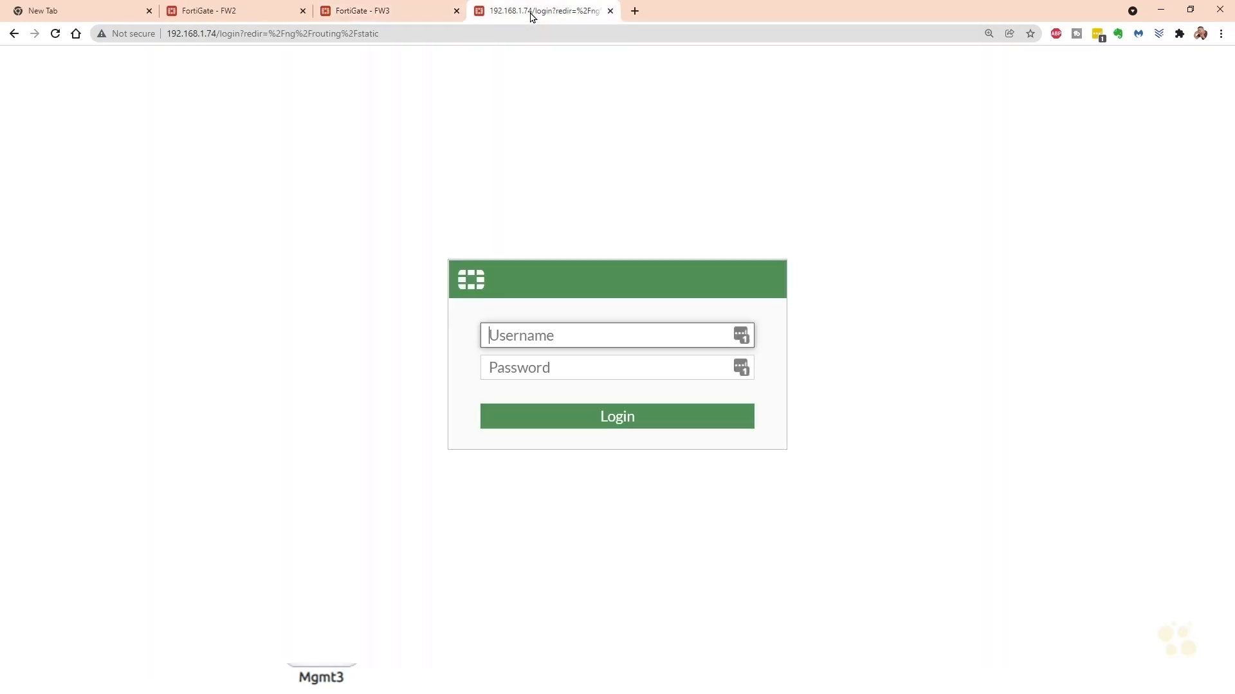
{"action": "left_click", "coordinate": [743, 340]}
{"action": "left_click", "coordinate": [72, 110]}
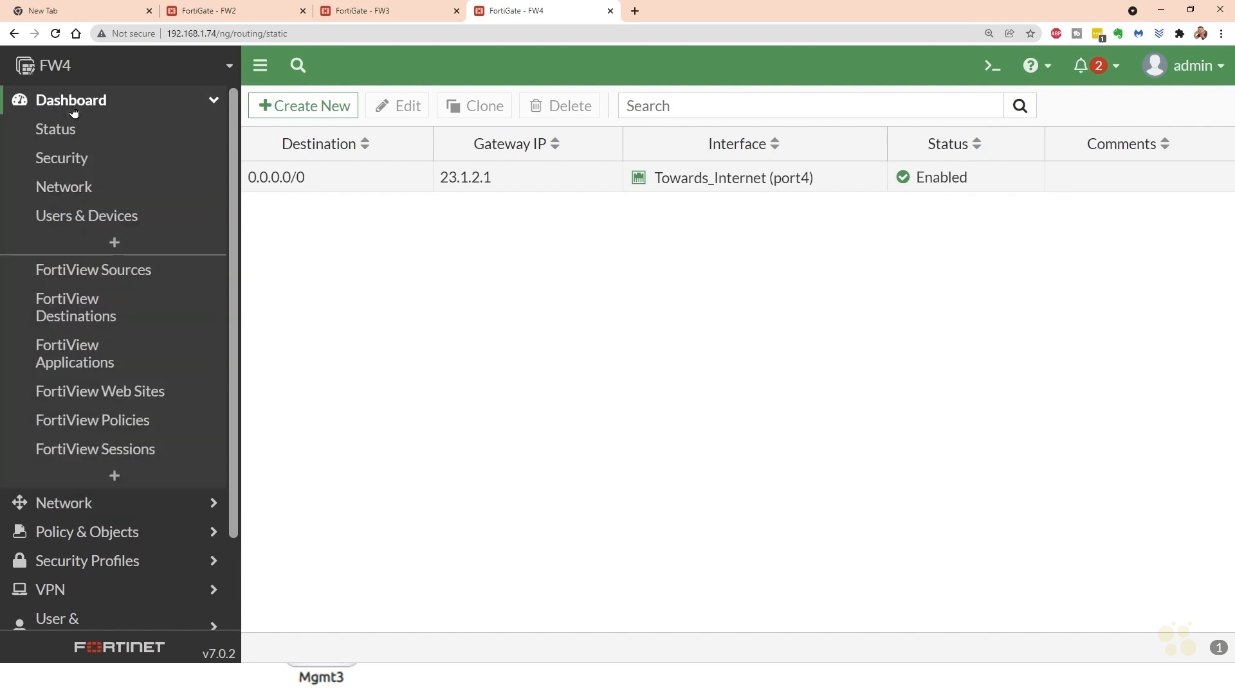
{"action": "left_click", "coordinate": [73, 186]}
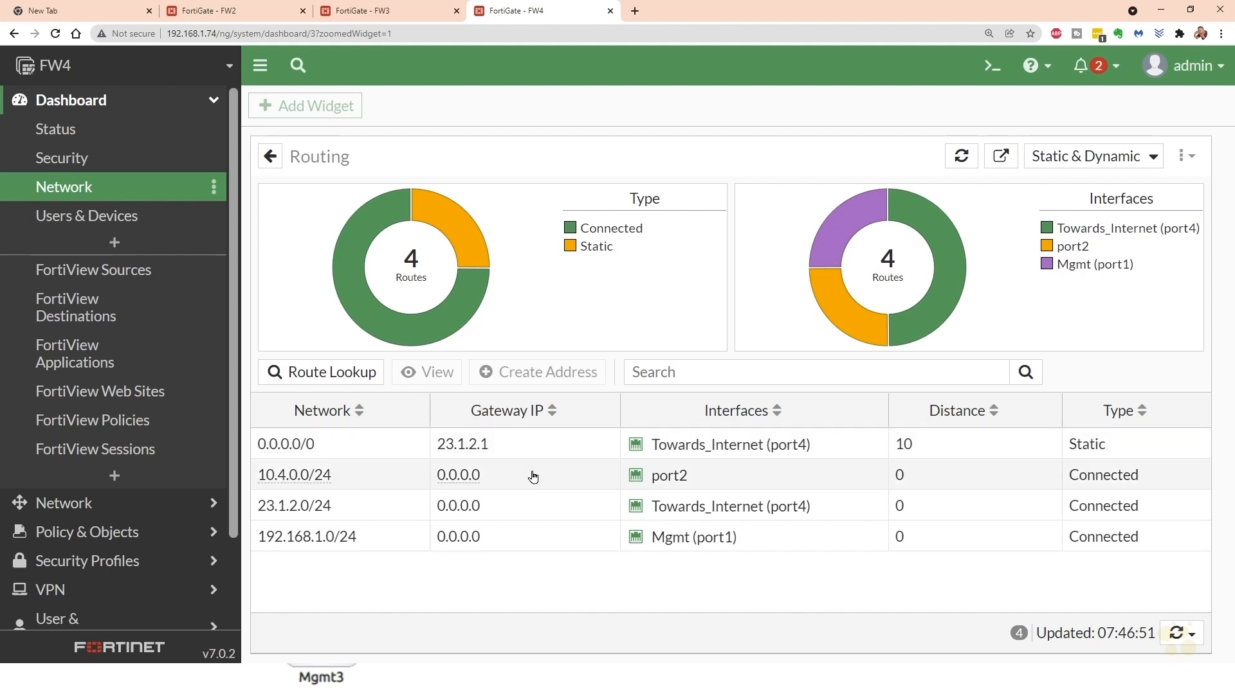
- Run execute traceroute fortinet.com in FW4's CLI console and interrupt the trace after several hops
{"action": "left_click", "coordinate": [991, 67]}
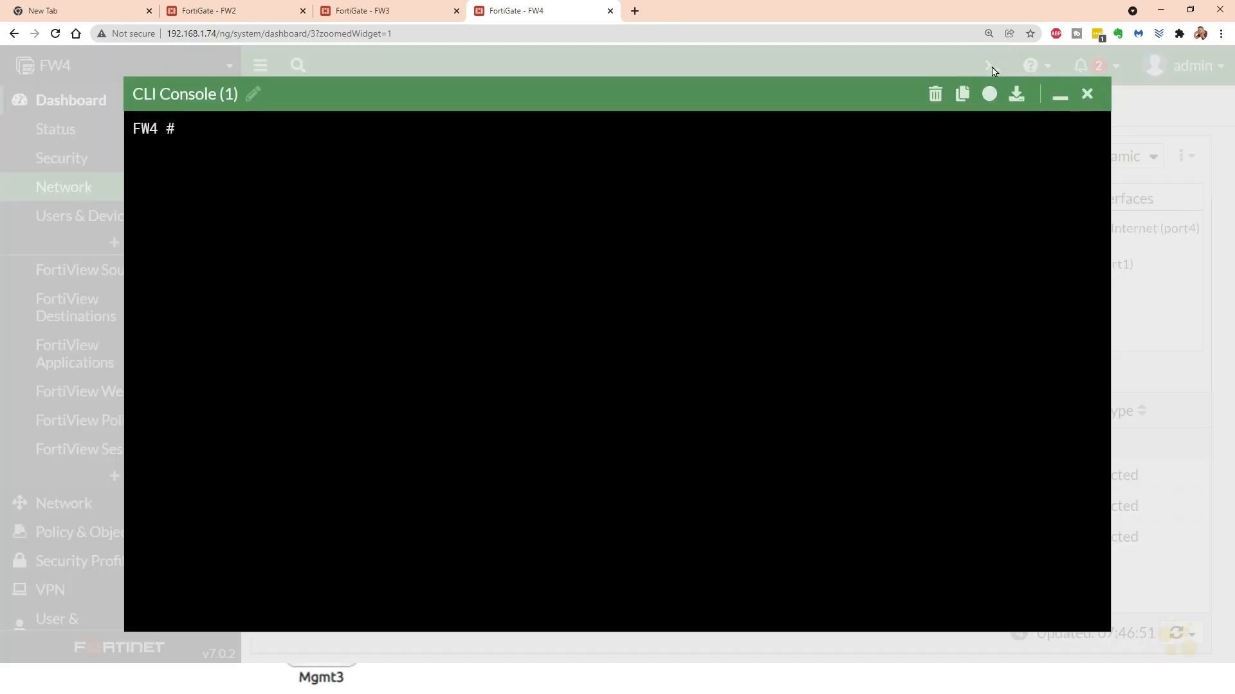
{"action": "type", "text": "execute traceroute "}
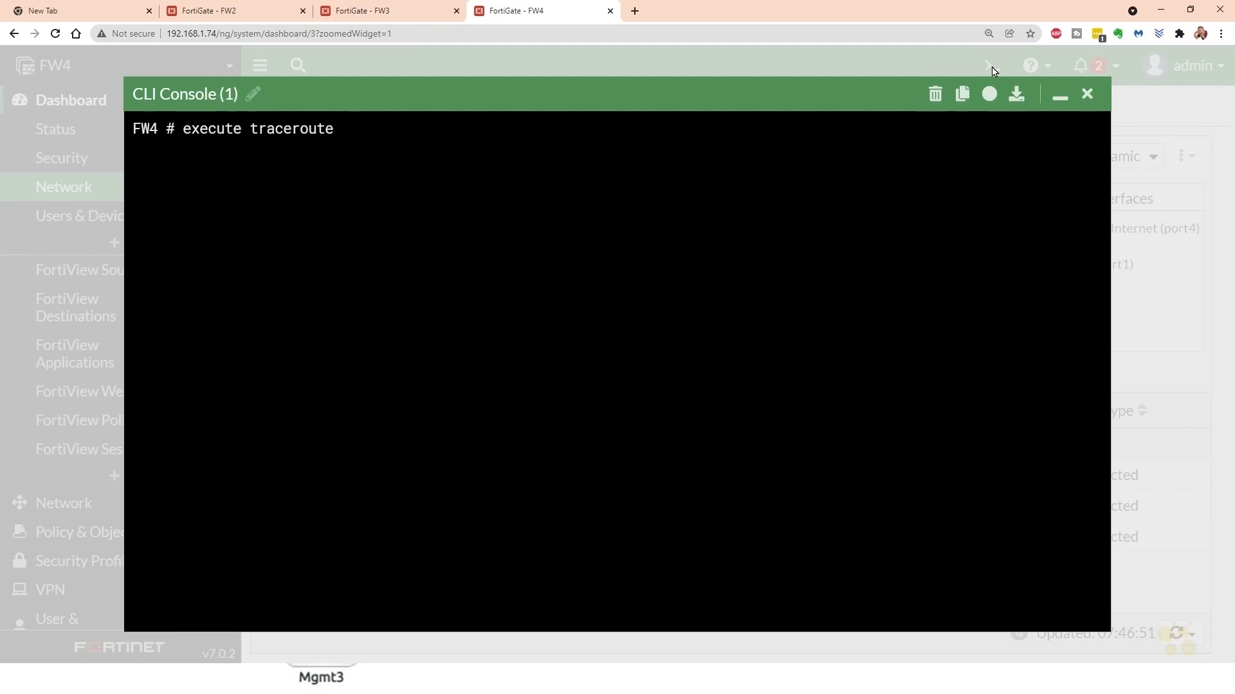
{"action": "type", "text": "fortinet.com"}
{"action": "key", "text": "Return"}
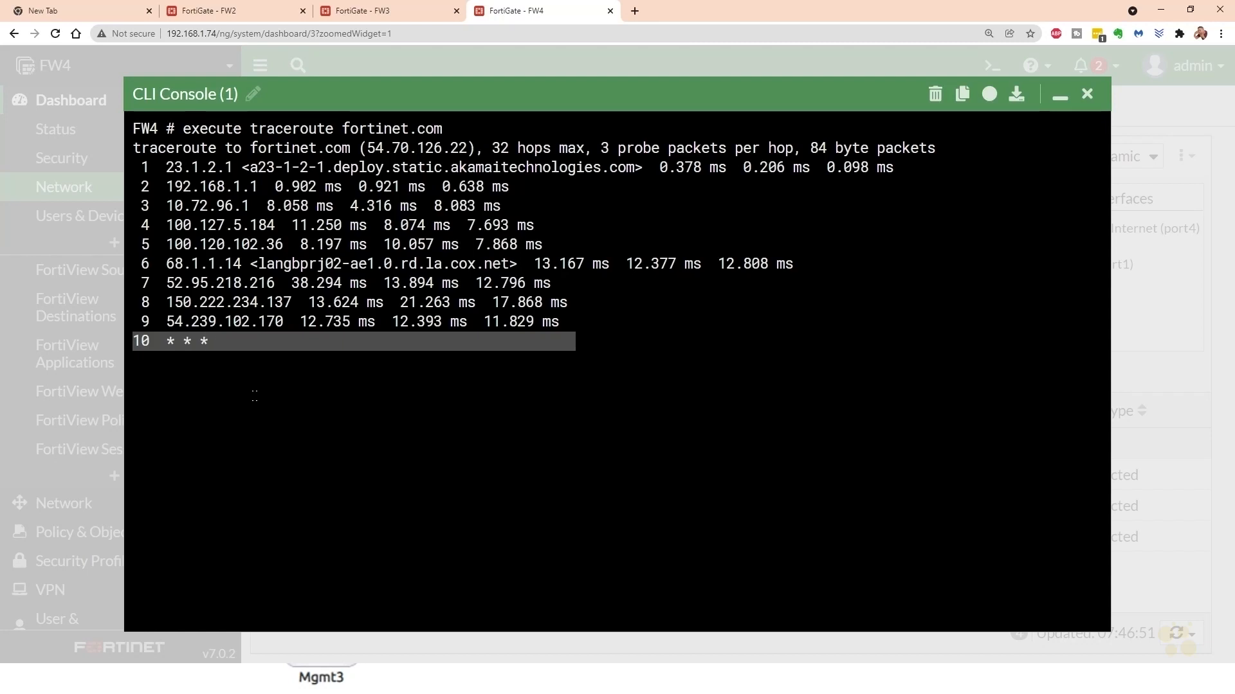
{"action": "key", "text": "ctrl+c"}
- Test FW4's connectivity with execute ping fortinet.com, stop the ping and close the CLI console
{"action": "type", "text": "execute ping"}
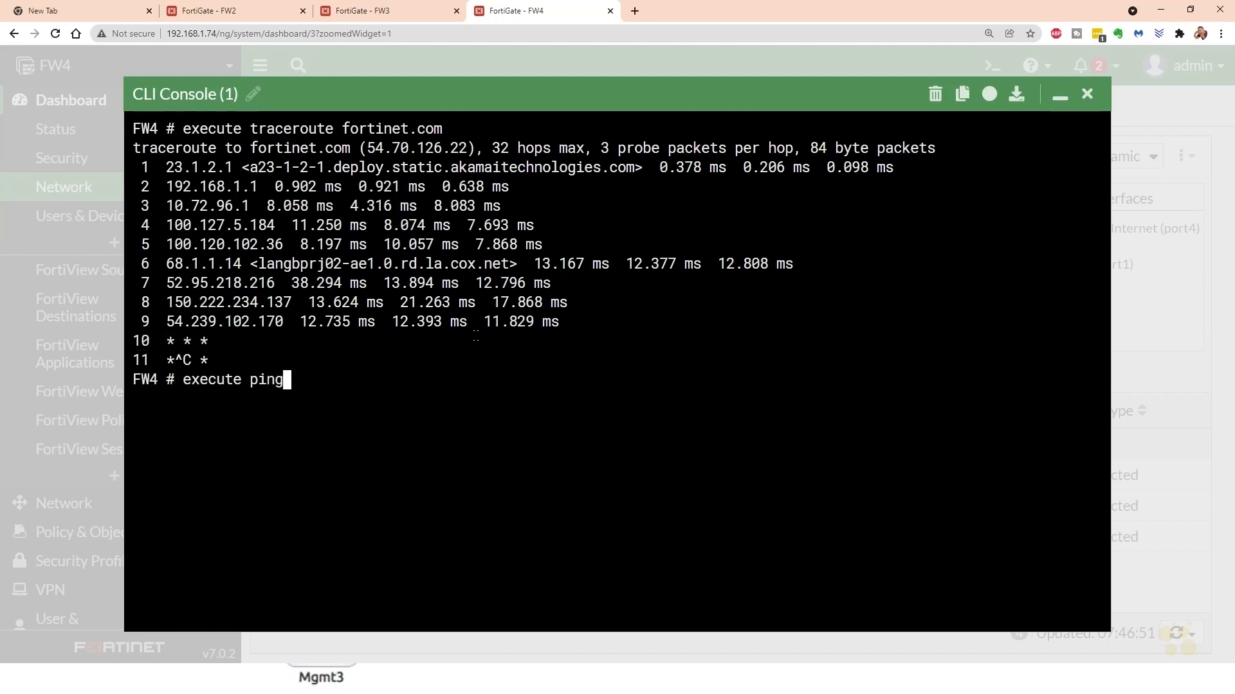
{"action": "type", "text": " fortinet.com"}
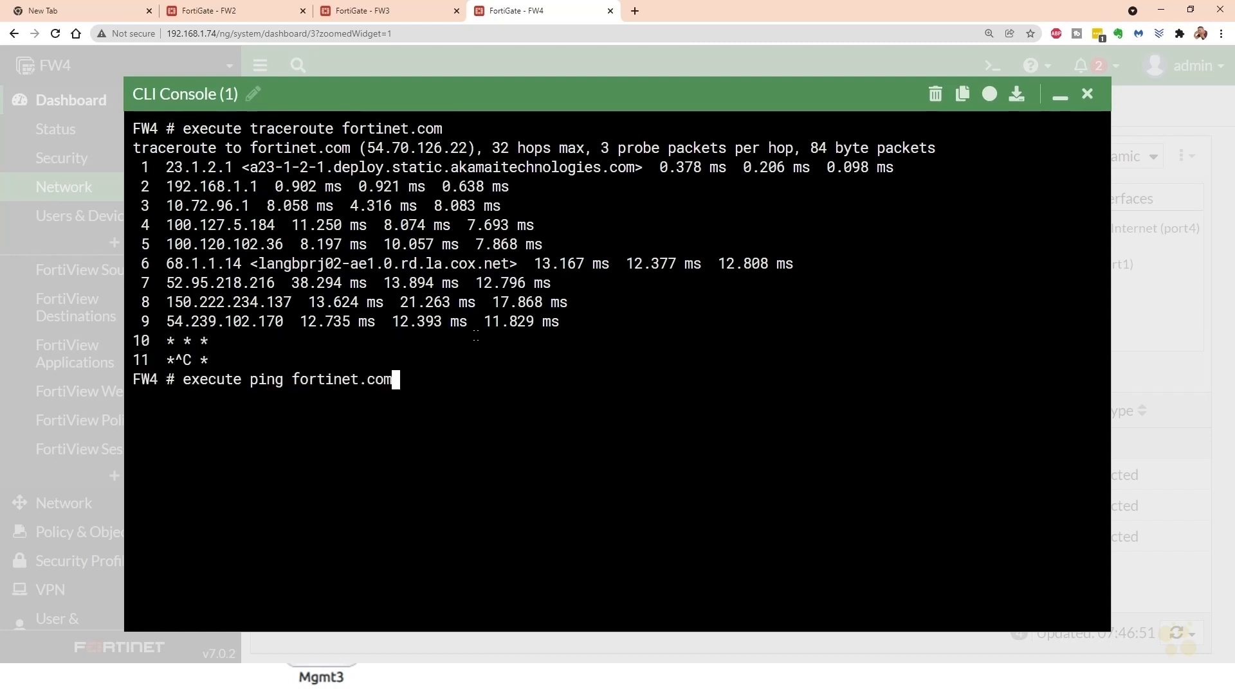
{"action": "key", "text": "Return"}
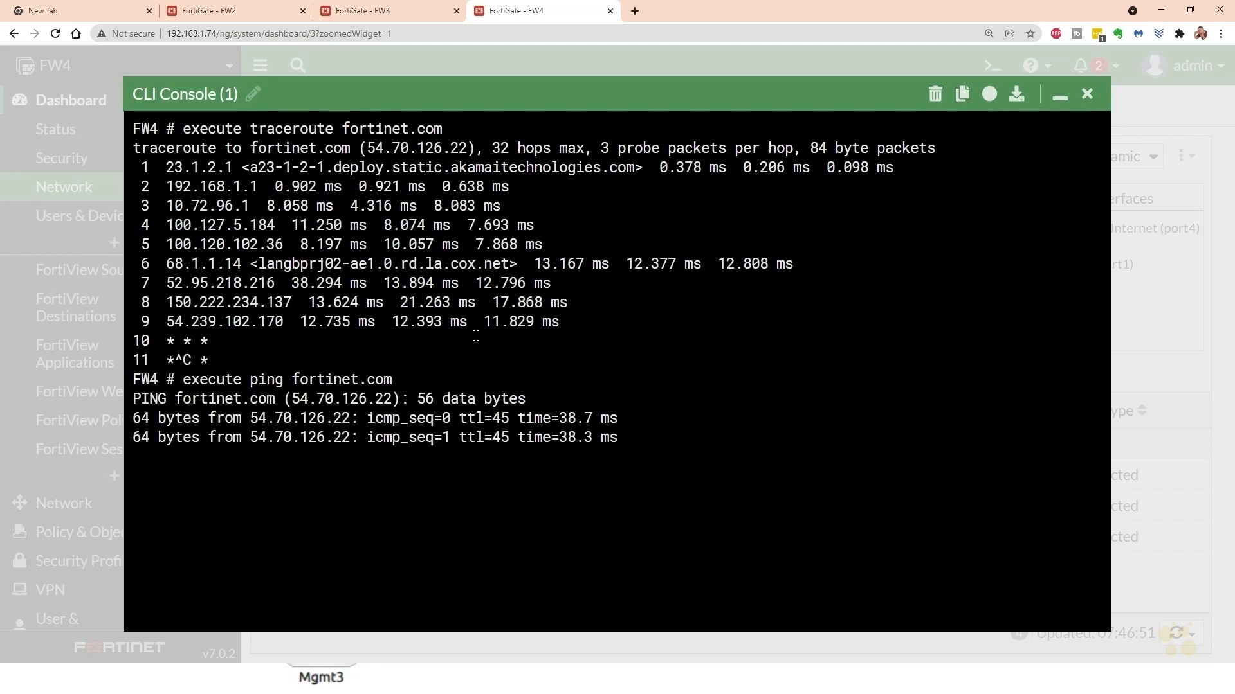
{"action": "key", "text": "ctrl+c"}
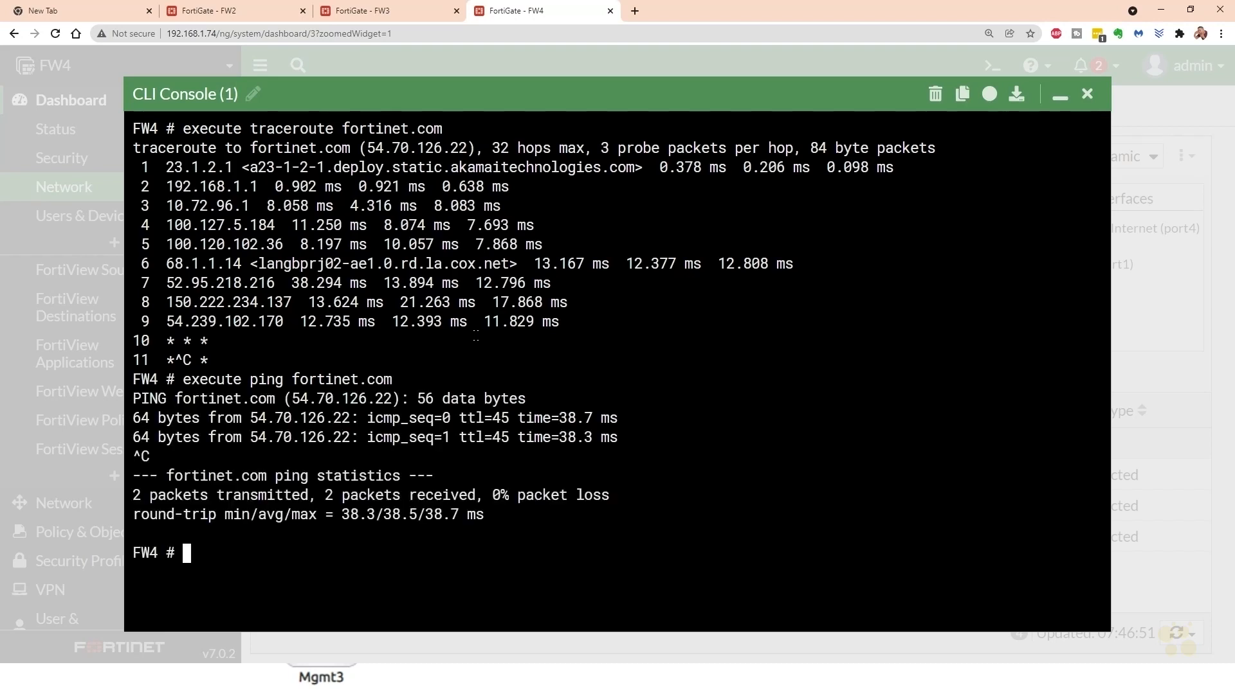
{"action": "left_click", "coordinate": [1086, 95]}
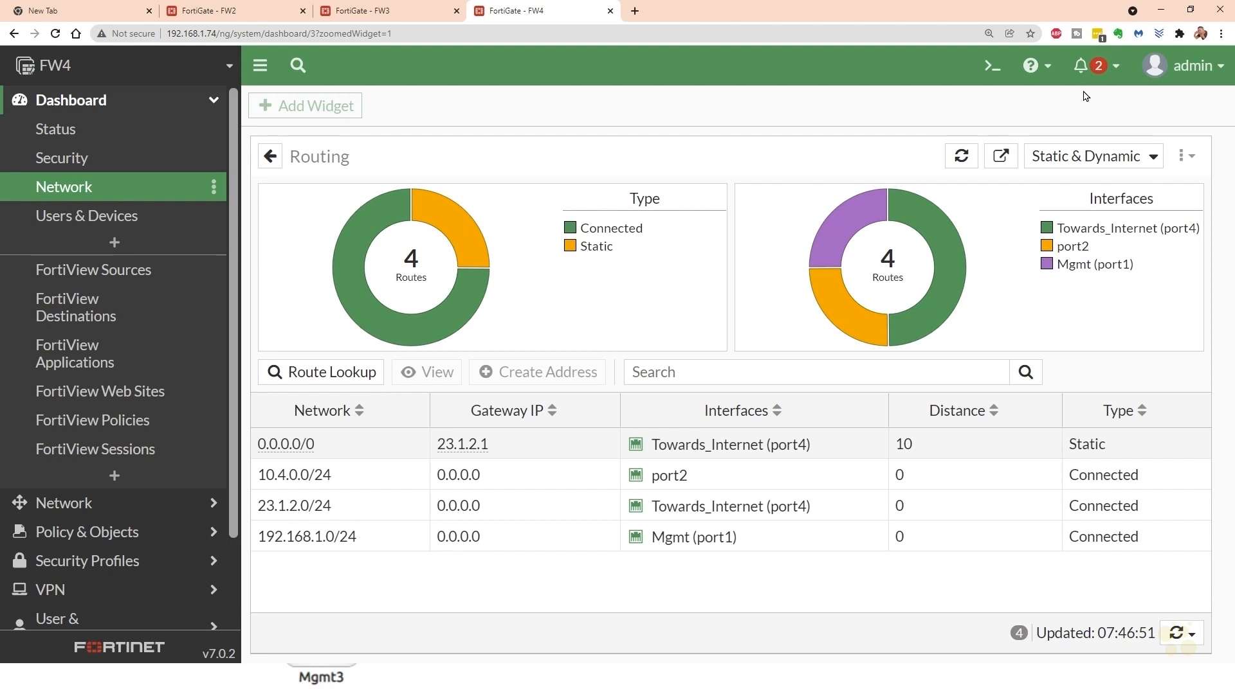
- Shut down FW4 from its web interface with the event log message 1
{"action": "left_click", "coordinate": [1198, 68]}
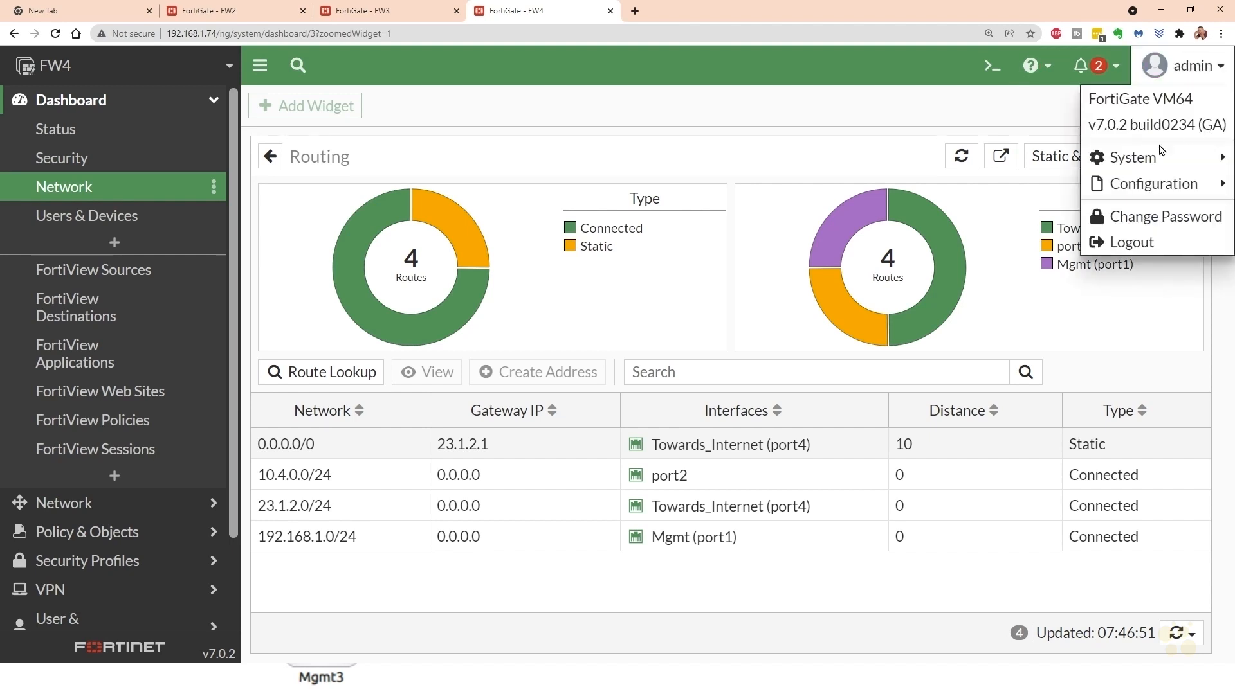
{"action": "mouse_move", "coordinate": [1132, 161]}
{"action": "left_click", "coordinate": [991, 187]}
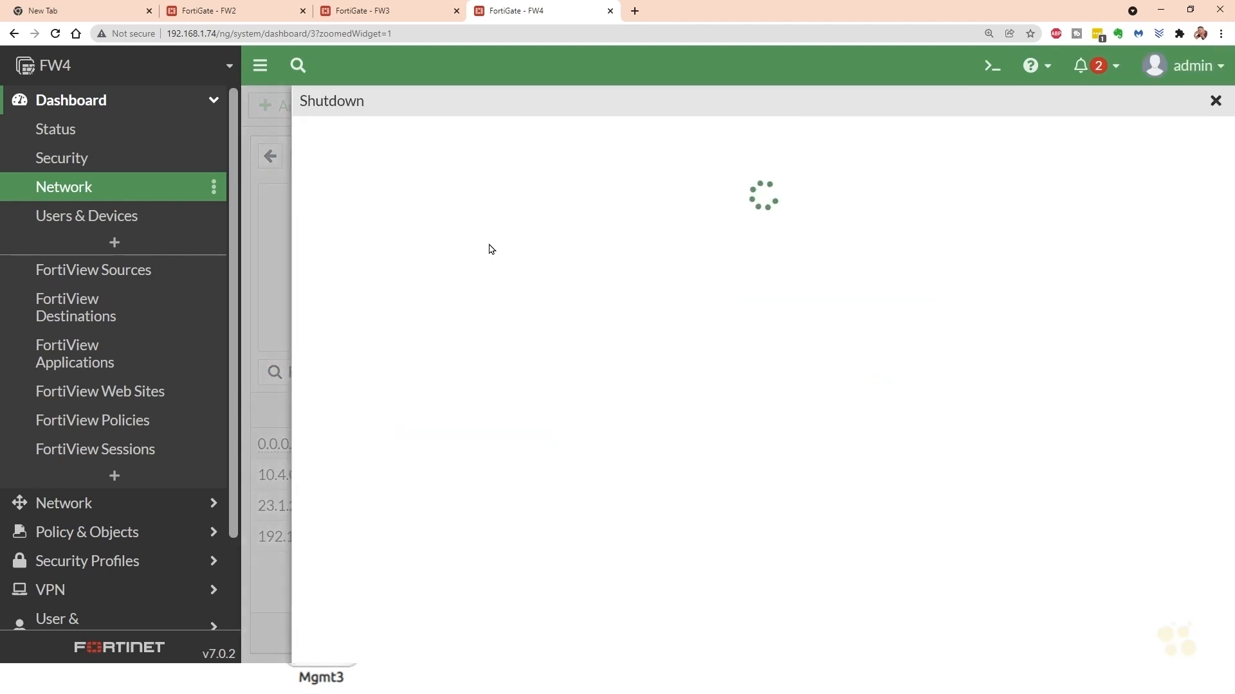
{"action": "type", "text": "1"}
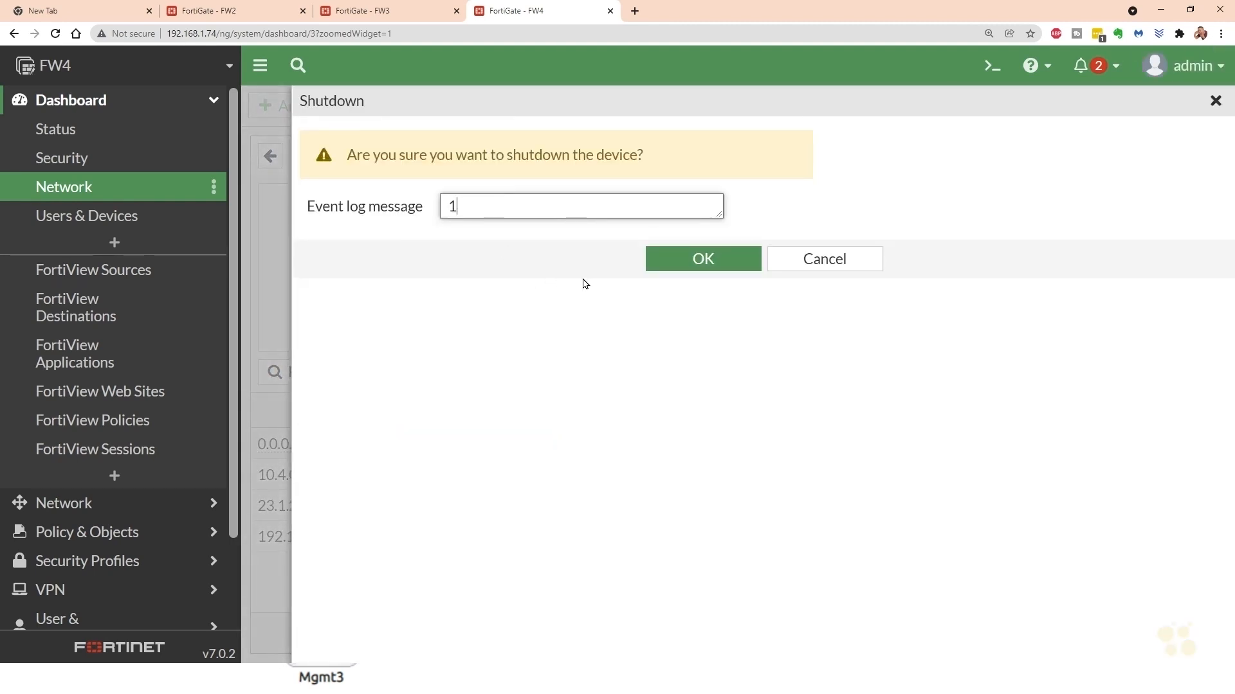
{"action": "left_click", "coordinate": [703, 259]}
- Shut down FW3 from its web interface
{"action": "left_click", "coordinate": [386, 11]}
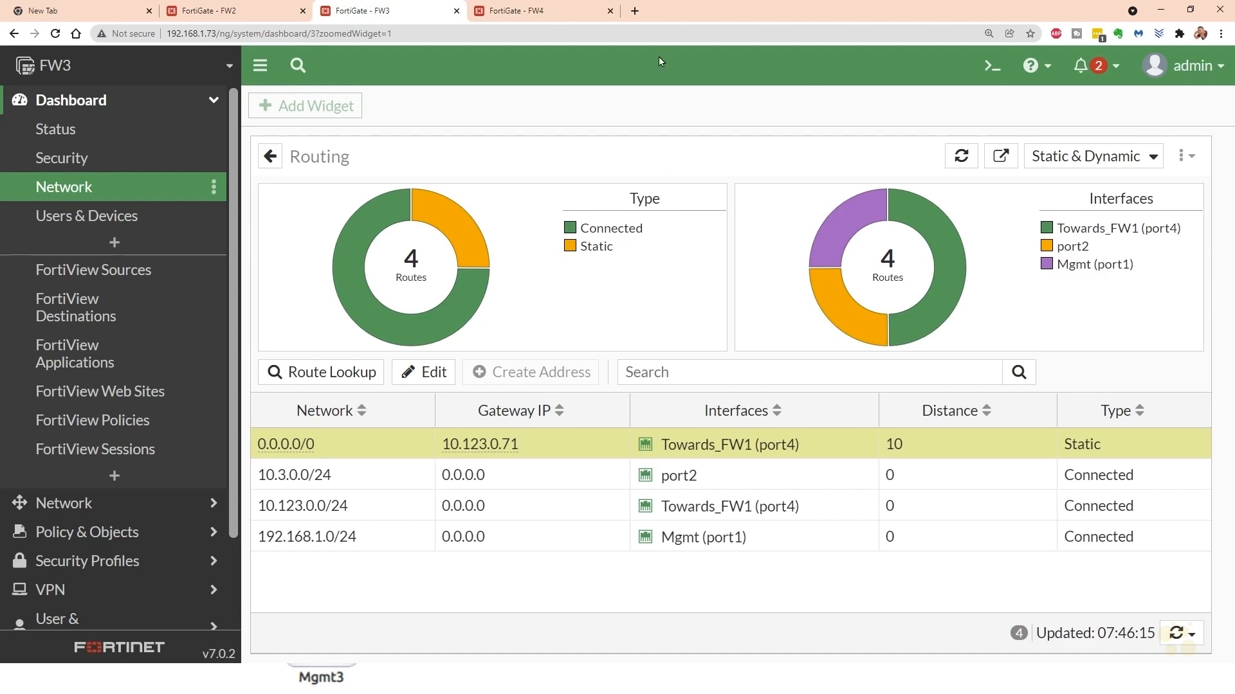
{"action": "left_click", "coordinate": [1195, 72]}
{"action": "mouse_move", "coordinate": [1136, 160]}
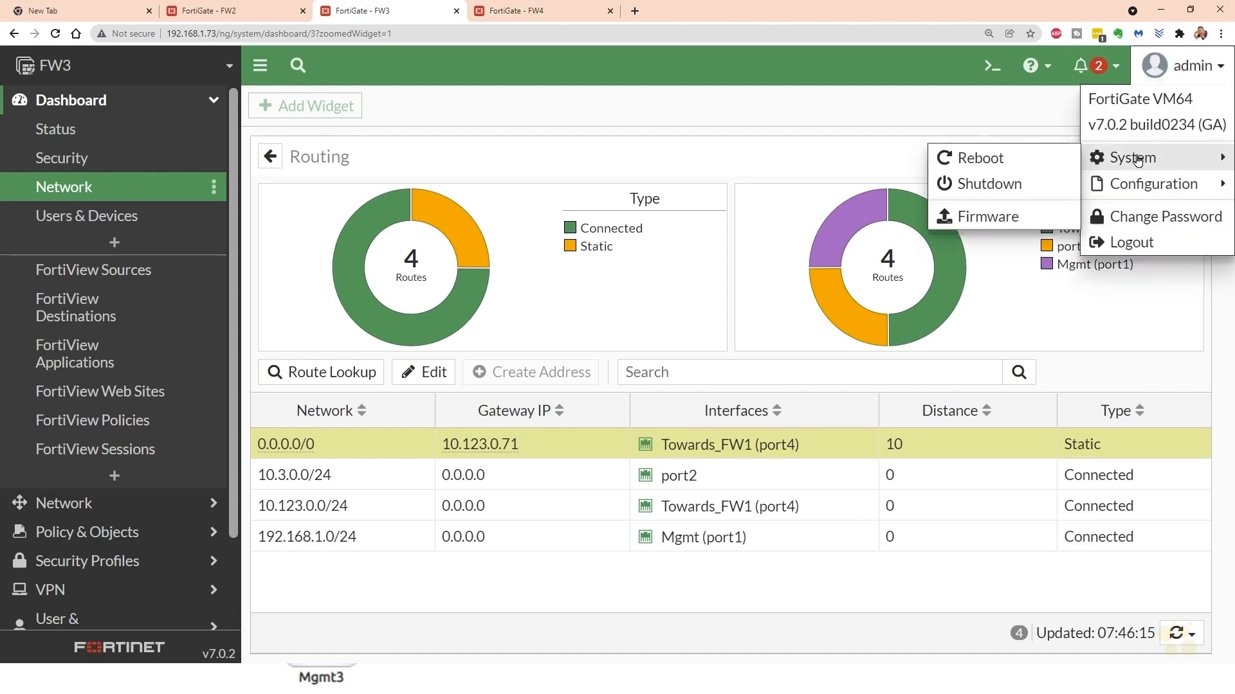
{"action": "left_click", "coordinate": [989, 184]}
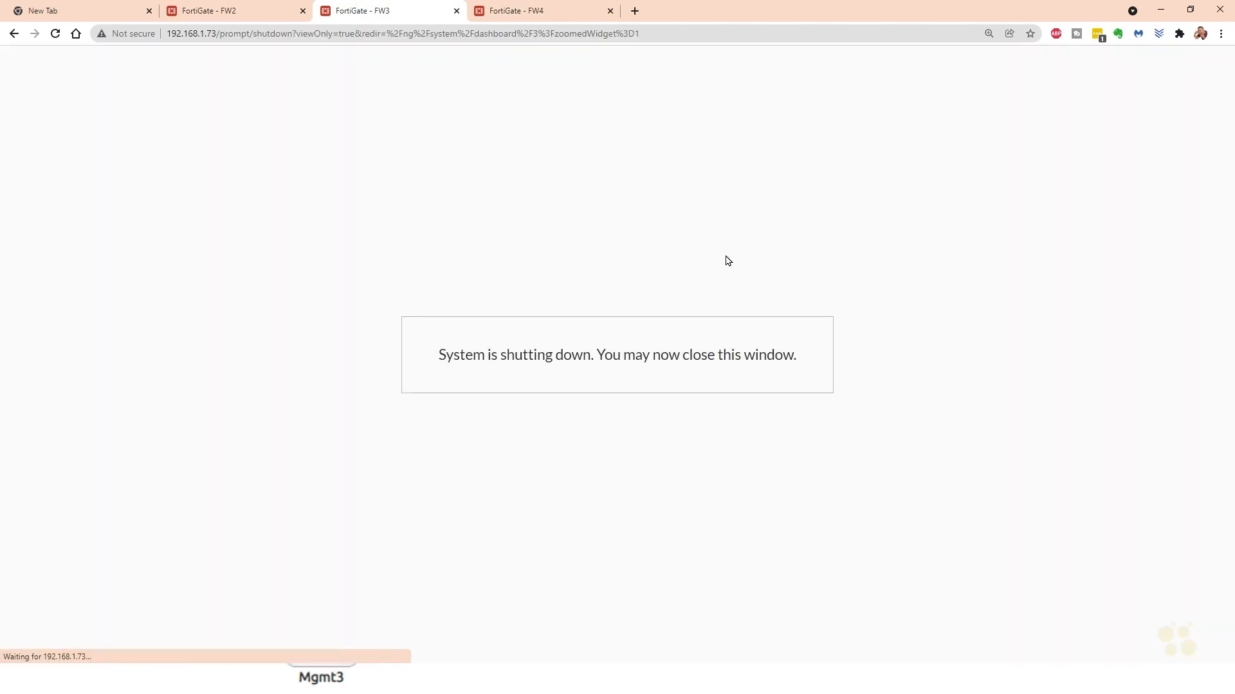
- Shut down FW2 from its web interface with the event log message 1
{"action": "left_click", "coordinate": [226, 13]}
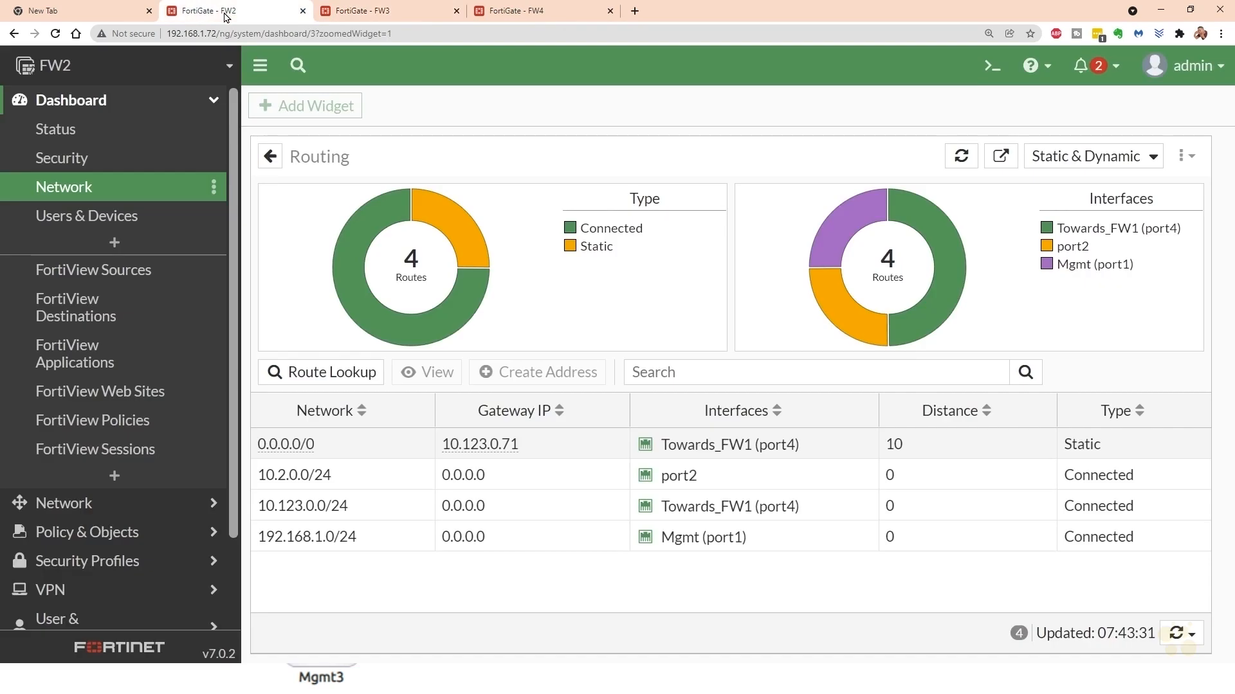
{"action": "left_click", "coordinate": [1195, 72]}
{"action": "mouse_move", "coordinate": [1126, 165]}
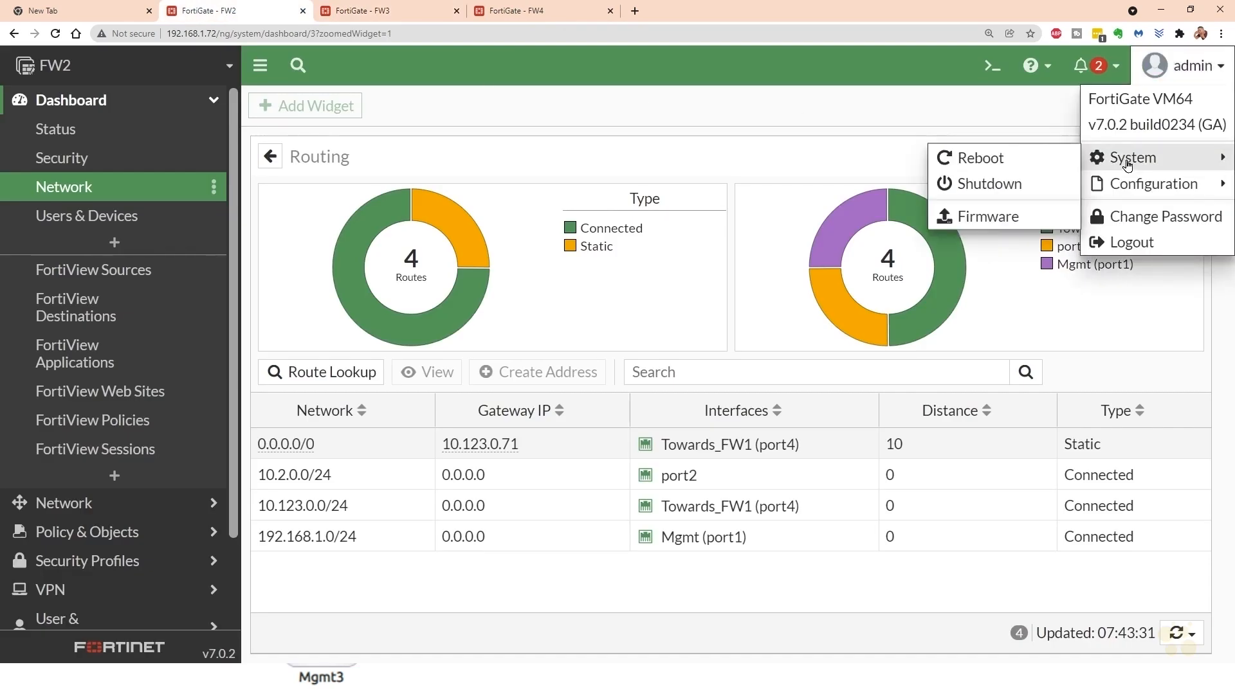
{"action": "left_click", "coordinate": [990, 184]}
{"action": "type", "text": "1"}
{"action": "left_click", "coordinate": [711, 259]}
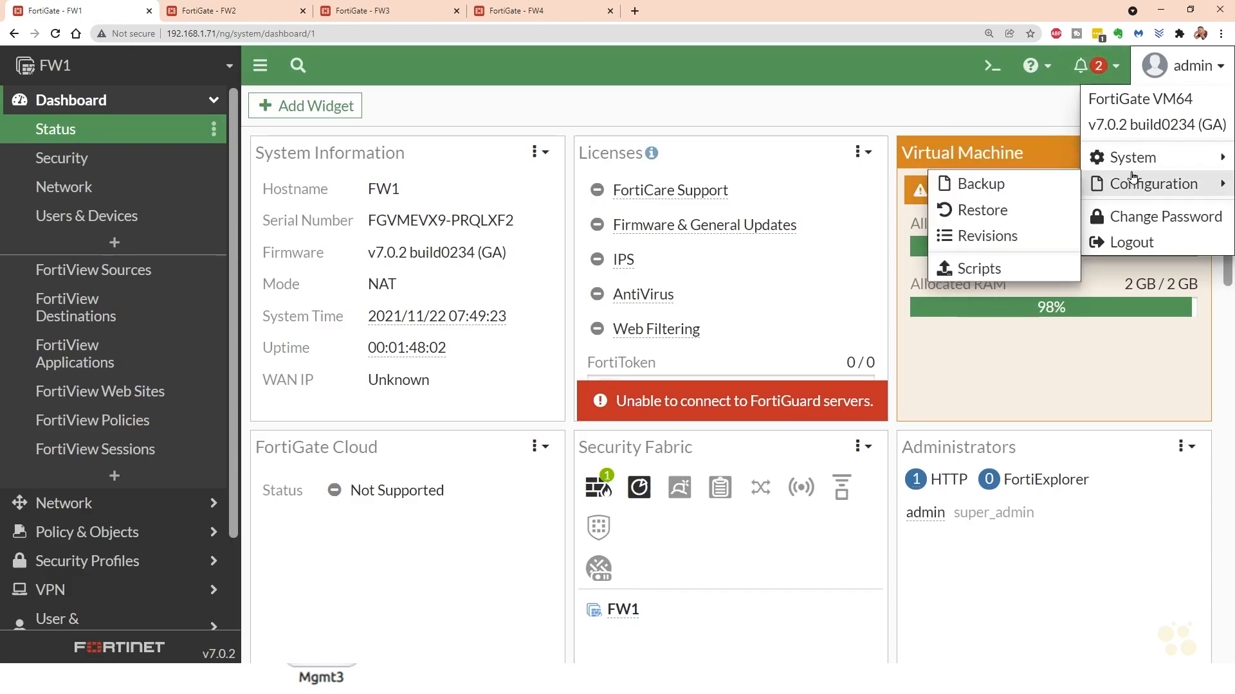
- Show FW1's system power options, then switch to VMware ESXi and find the firewalls in the virtual machine list
{"action": "mouse_move", "coordinate": [1126, 159]}
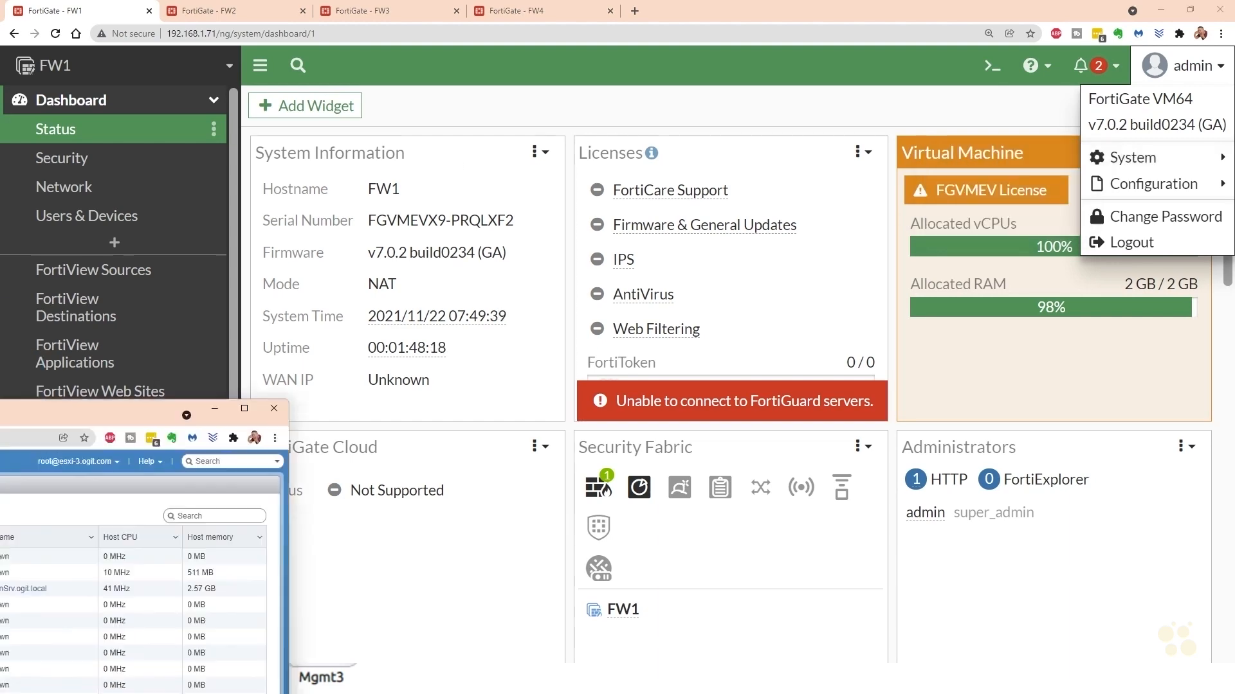
{"action": "left_click_drag", "start_coordinate": [0, 414], "coordinate": [356, 63]}
{"action": "double_click", "coordinate": [359, 55]}
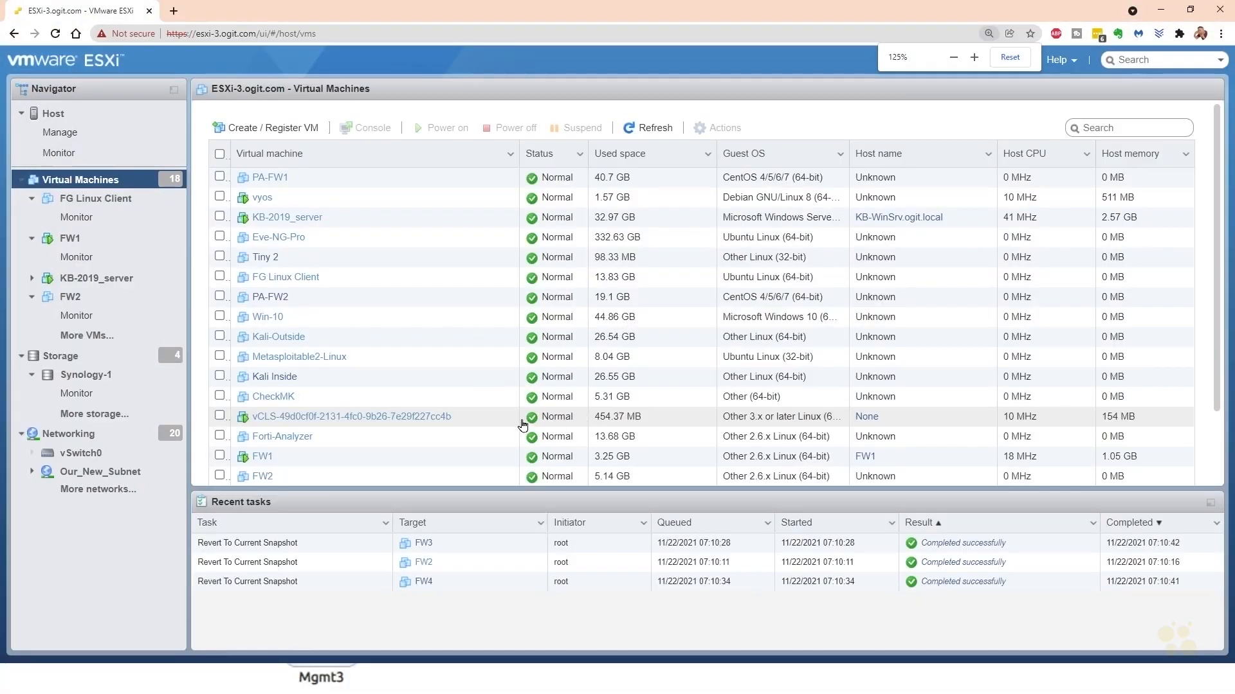
{"action": "scroll", "coordinate": [378, 336], "scroll_direction": "down", "scroll_amount": 3}
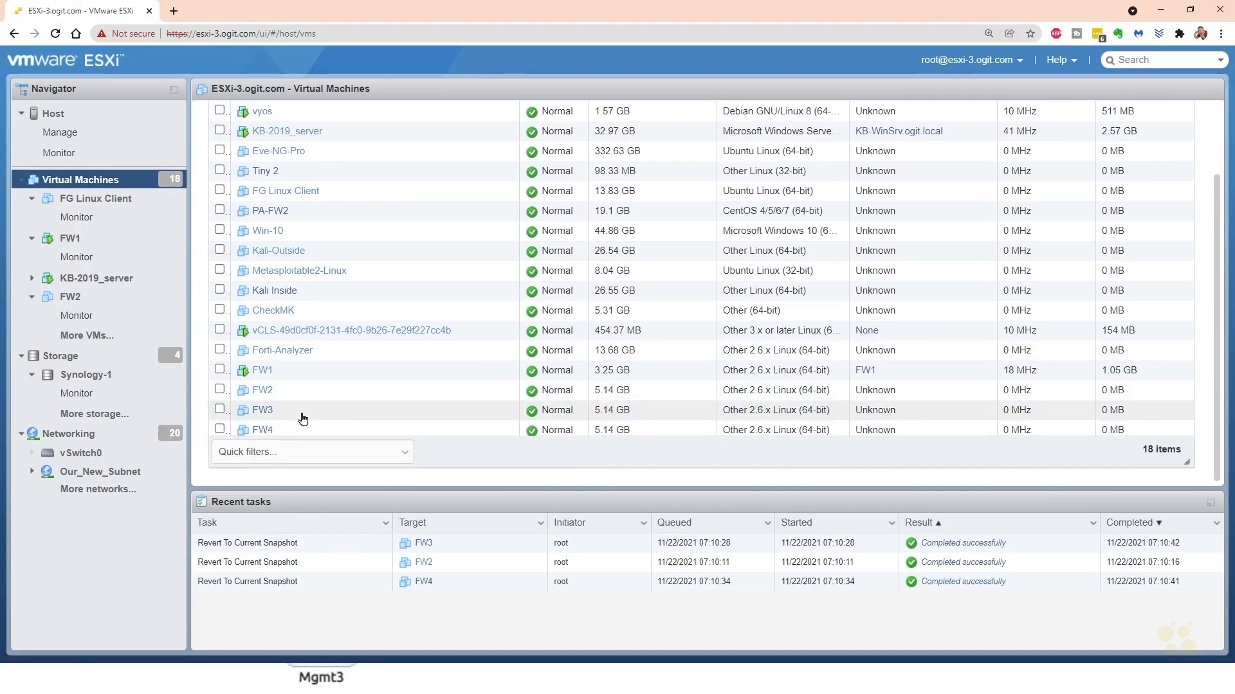
- Launch a VMware remote console for the FW1 virtual machine
{"action": "left_click", "coordinate": [284, 372]}
{"action": "right_click", "coordinate": [285, 373]}
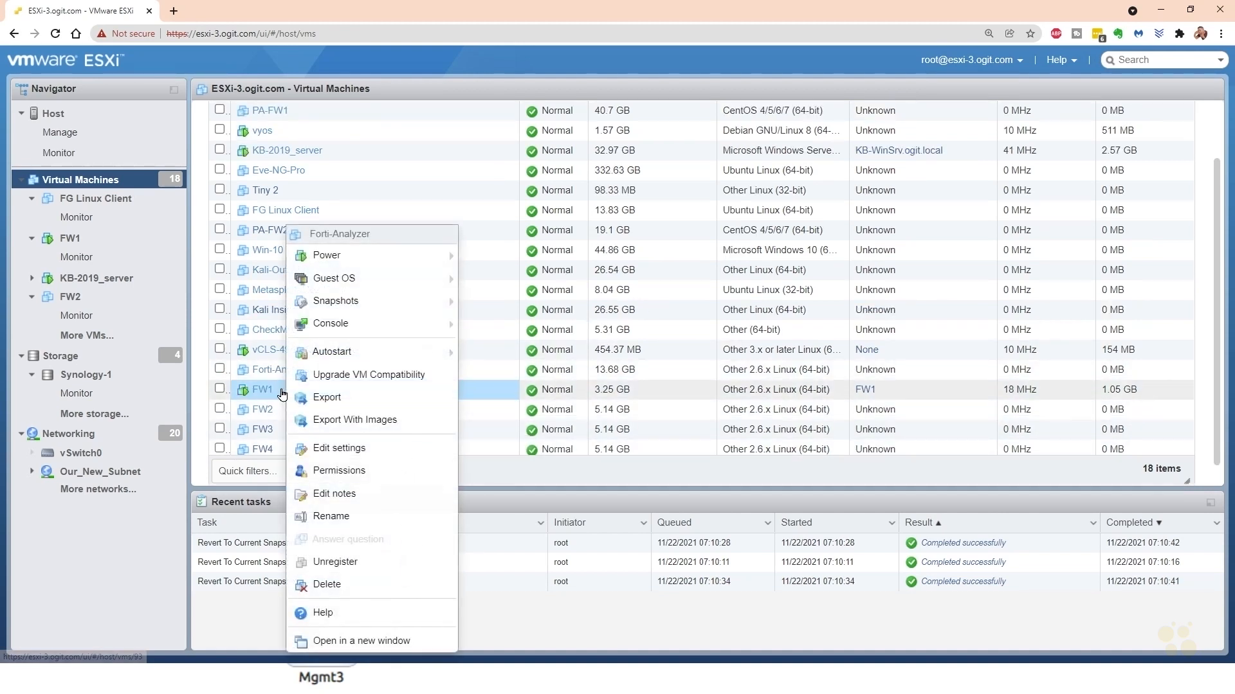
{"action": "left_click", "coordinate": [319, 386]}
{"action": "right_click", "coordinate": [325, 395]}
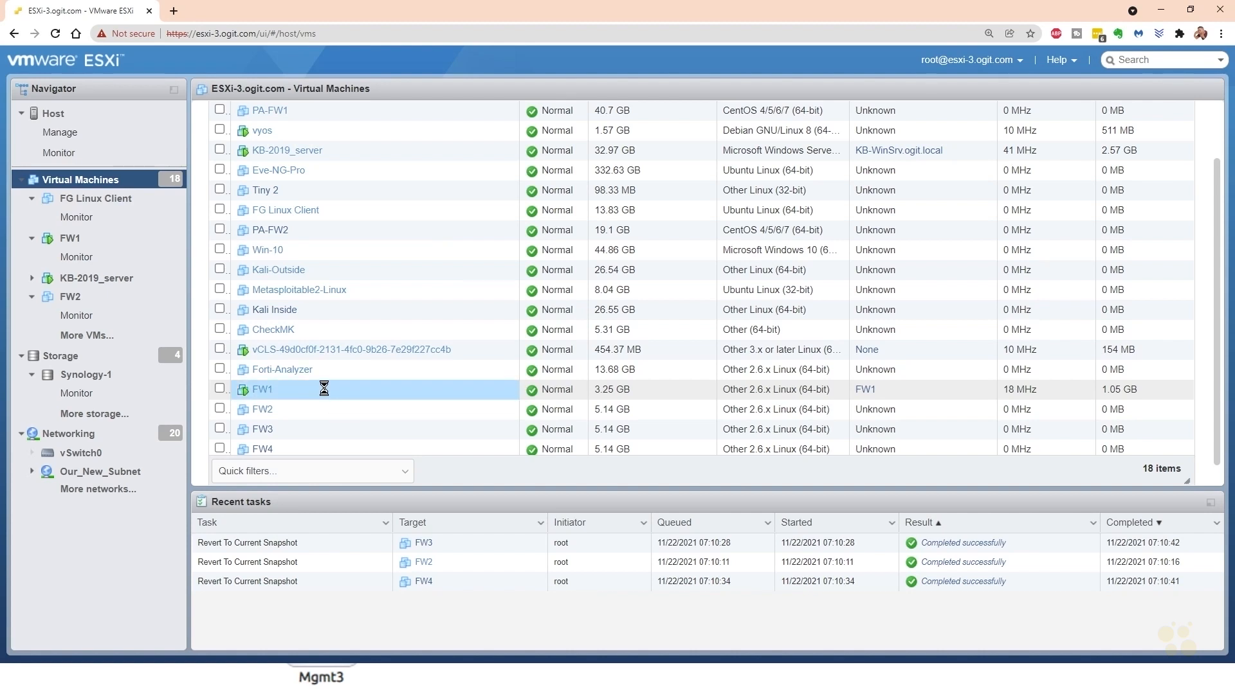
{"action": "mouse_move", "coordinate": [393, 328]}
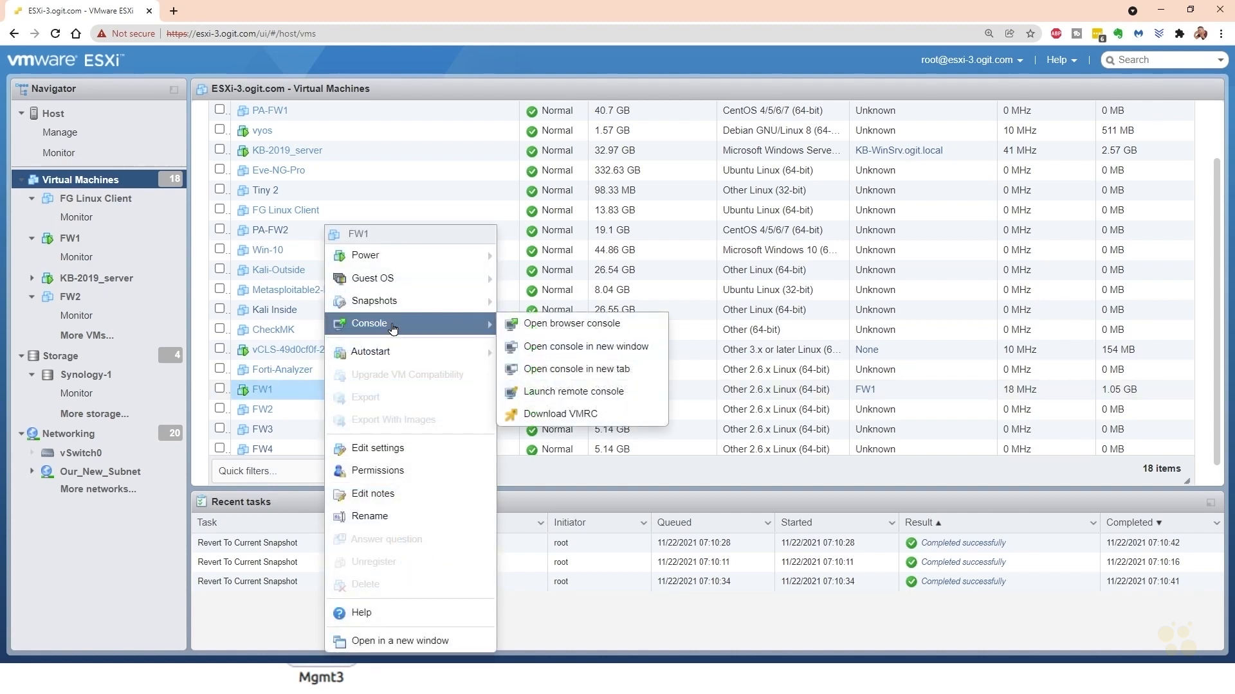
{"action": "left_click", "coordinate": [570, 397]}
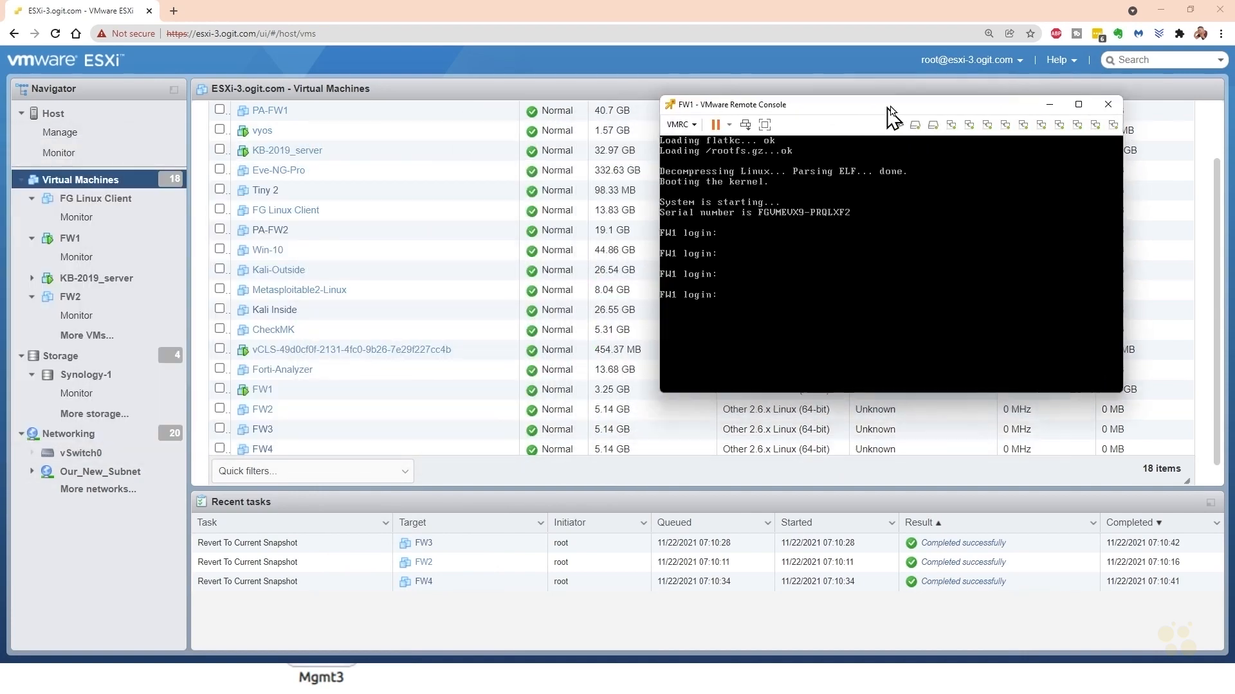
- Arrange the FW1 remote console side by side with the ESXi window, giving ESXi the larger share of the screen
{"action": "left_click_drag", "start_coordinate": [888, 109], "coordinate": [840, 122]}
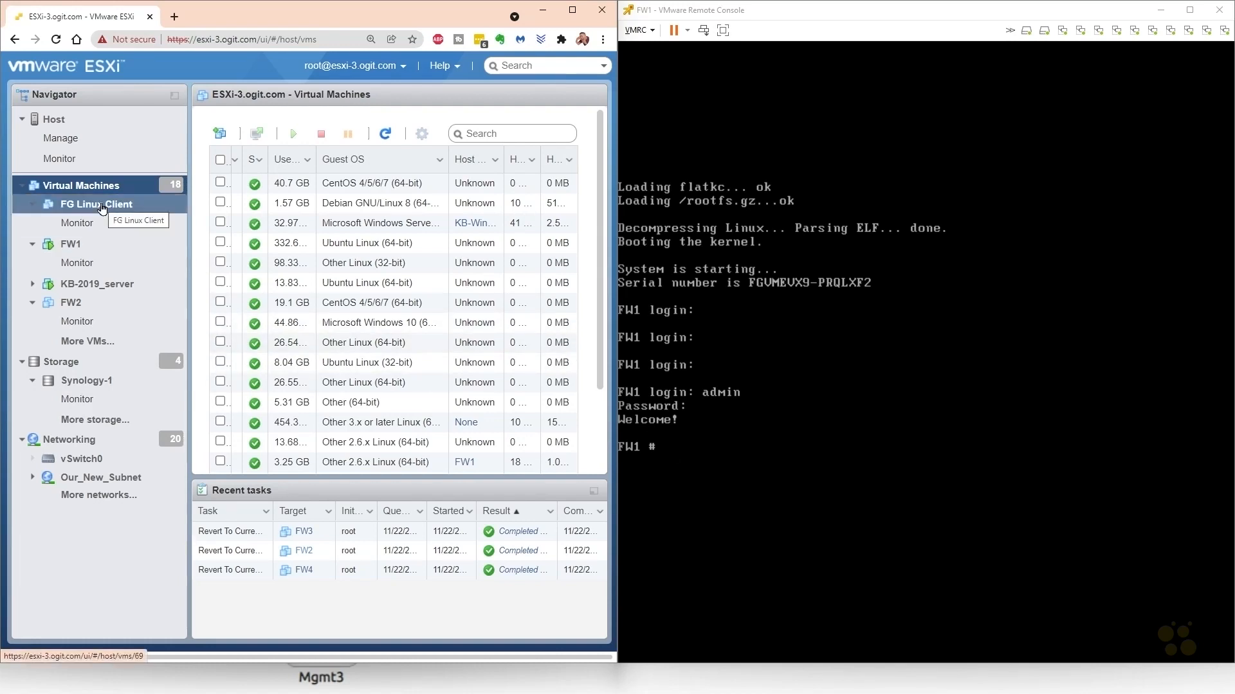
{"action": "mouse_move", "coordinate": [618, 392]}
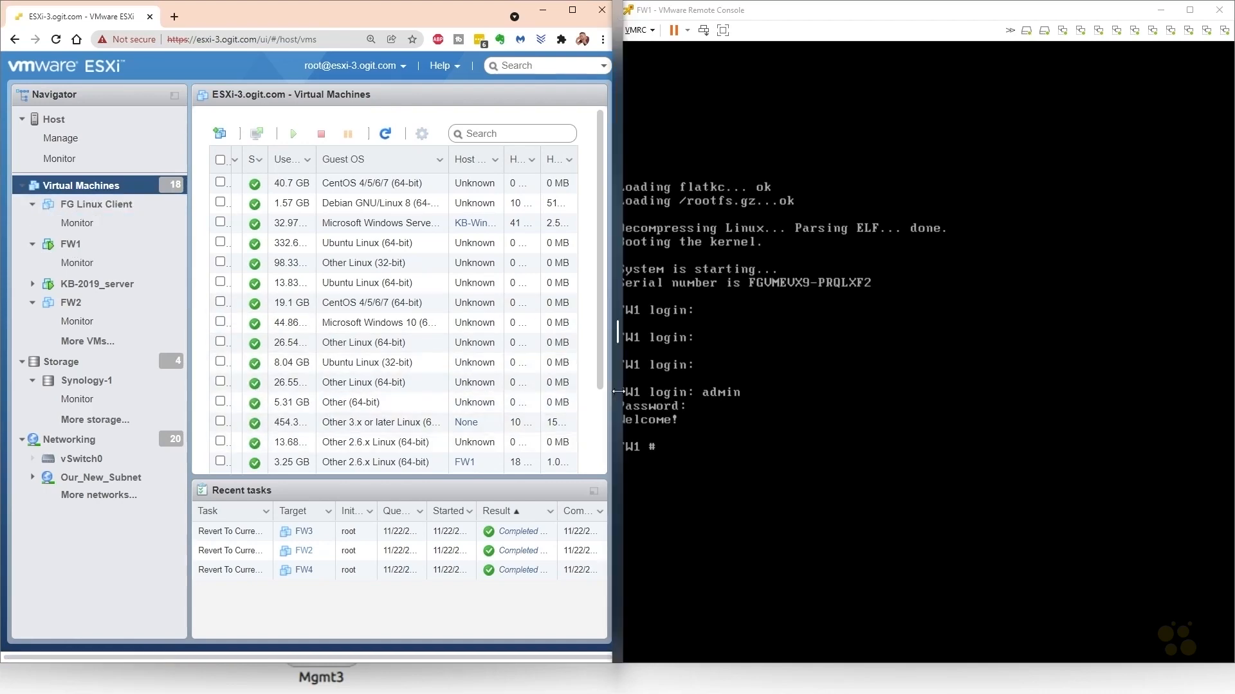
{"action": "left_click_drag", "start_coordinate": [618, 392], "coordinate": [857, 398]}
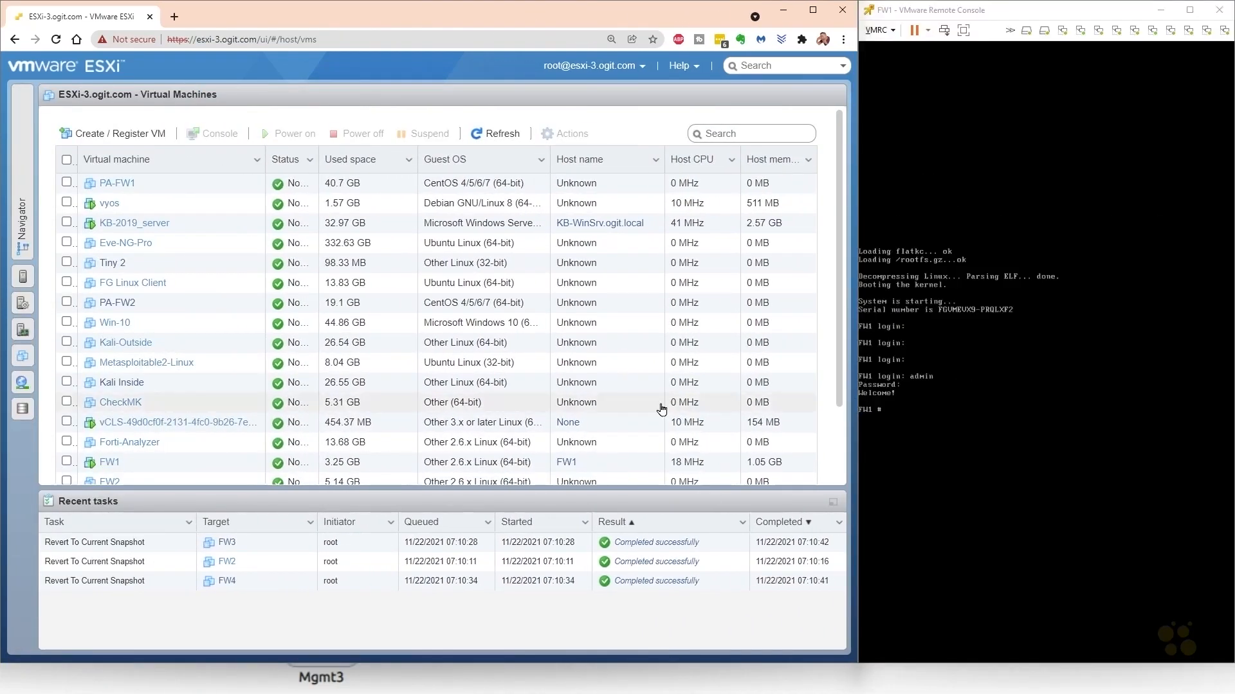
- Shut down the FW1 virtual machine's guest operating system from its entry in the ESXi virtual machine list
{"action": "scroll", "coordinate": [189, 423], "scroll_direction": "down", "scroll_amount": 1}
{"action": "left_click", "coordinate": [190, 422]}
{"action": "right_click", "coordinate": [191, 422]}
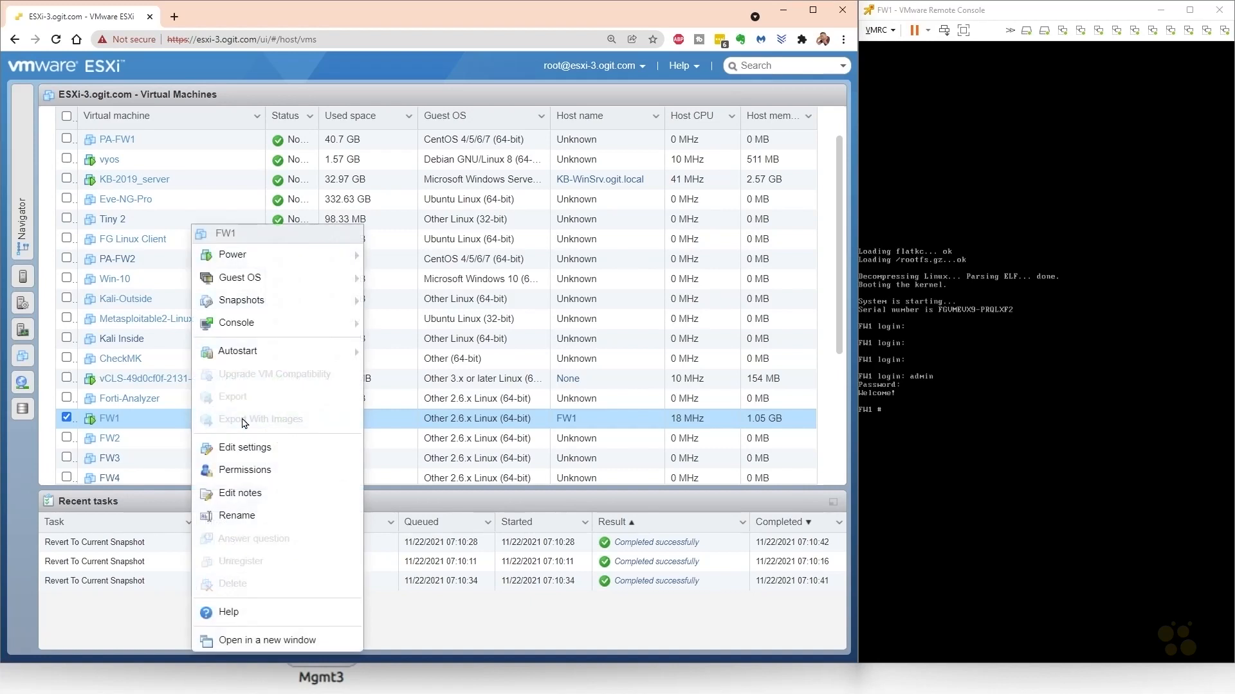
{"action": "mouse_move", "coordinate": [283, 281]}
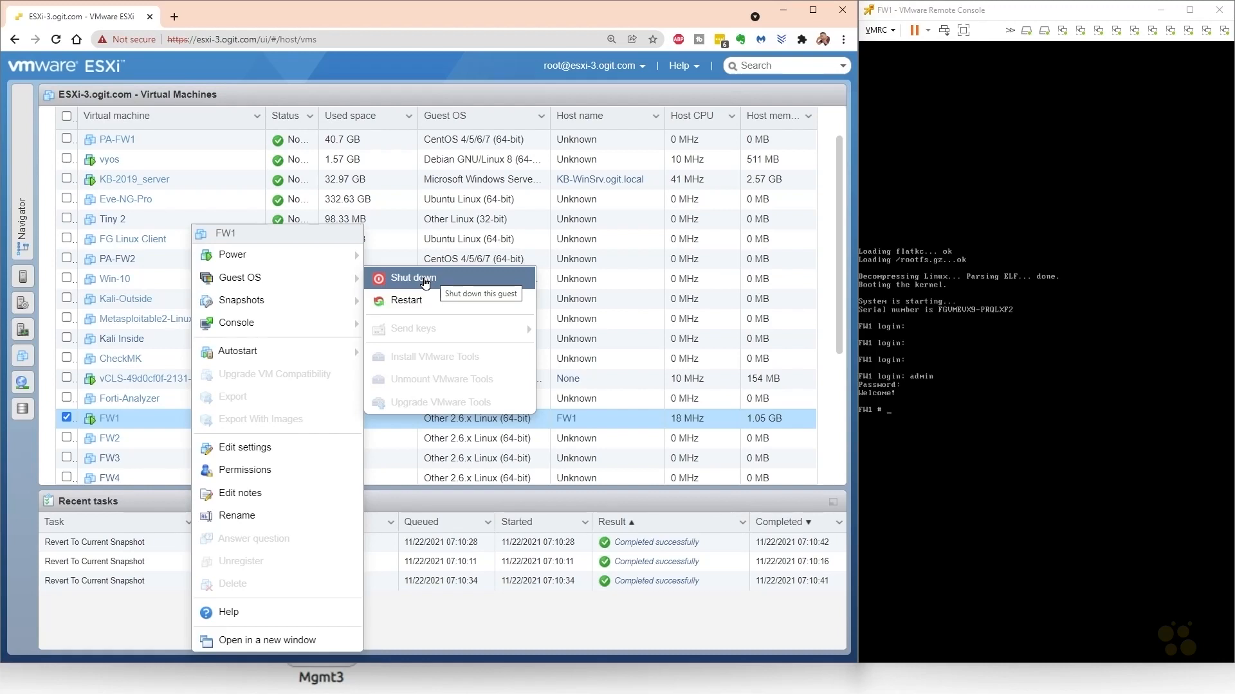
{"action": "mouse_move", "coordinate": [244, 255]}
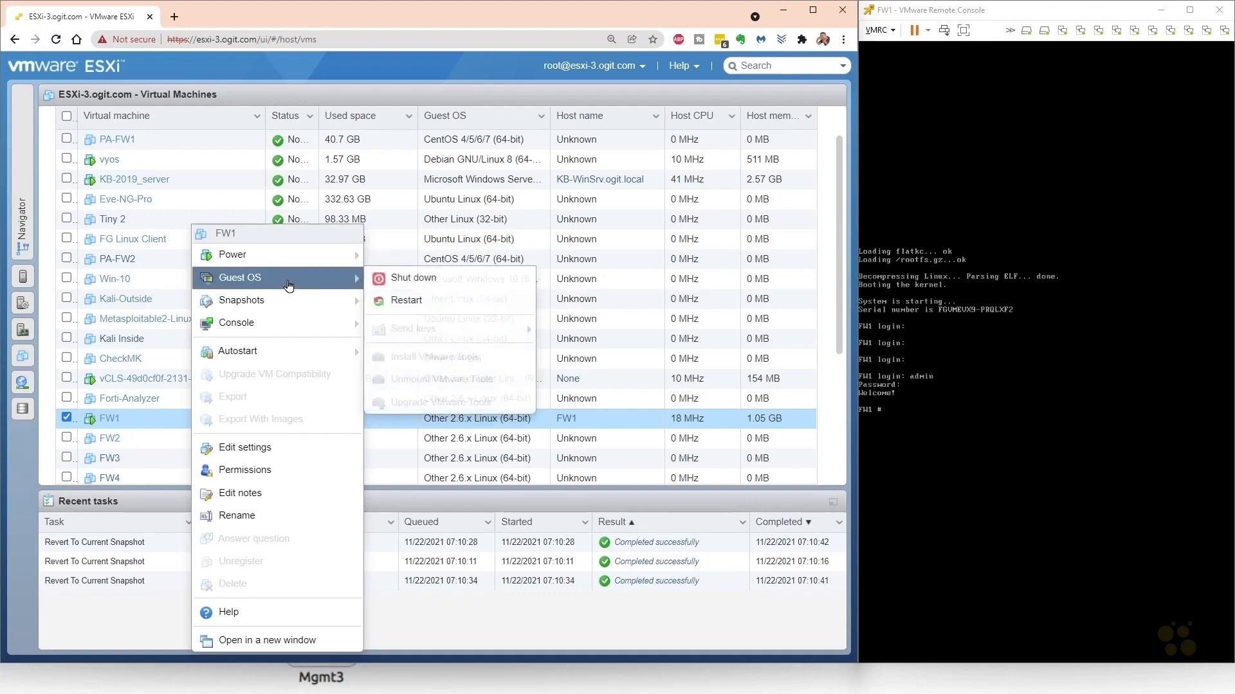
{"action": "left_click", "coordinate": [426, 281]}
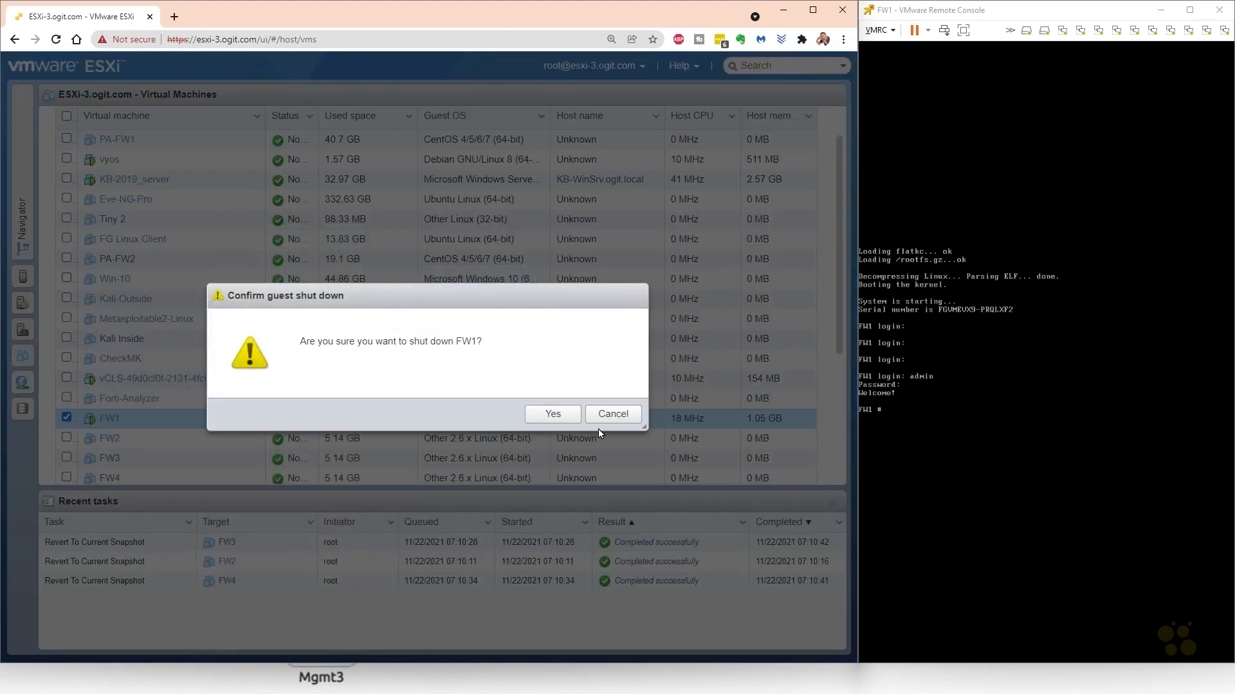
{"action": "left_click", "coordinate": [553, 415]}
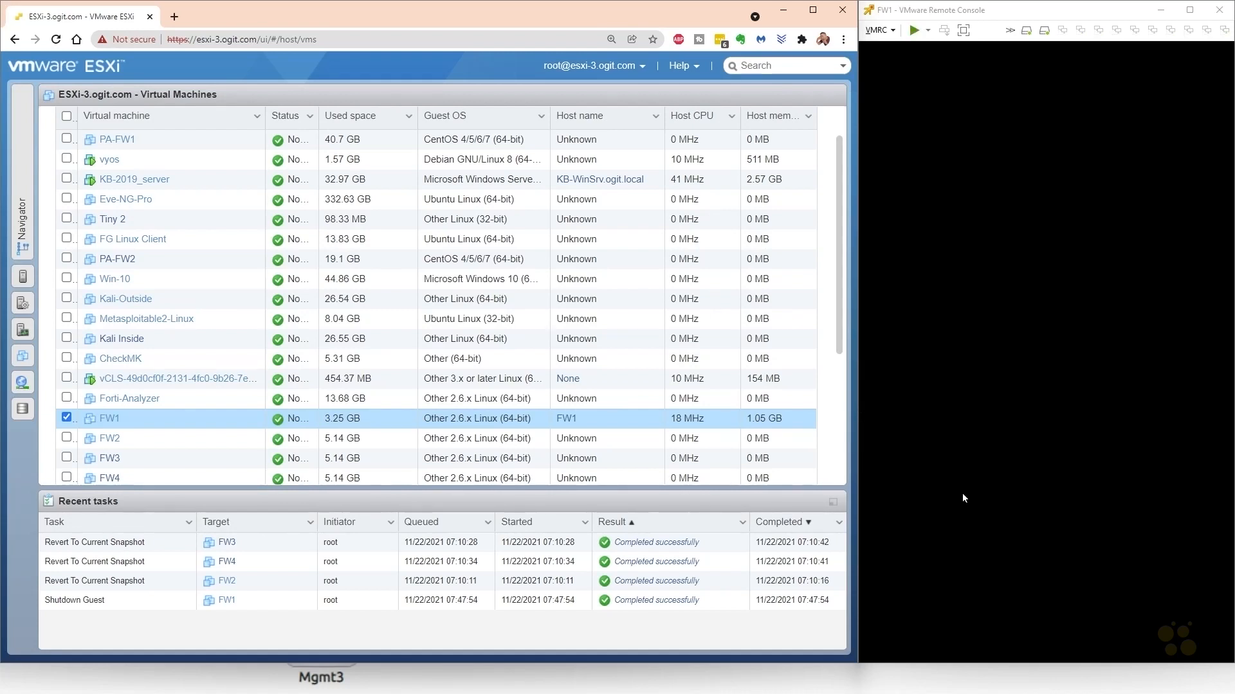
- Close the FW1 remote console and maximize the ESXi browser window
{"action": "left_click", "coordinate": [1220, 9]}
{"action": "left_click", "coordinate": [813, 10]}
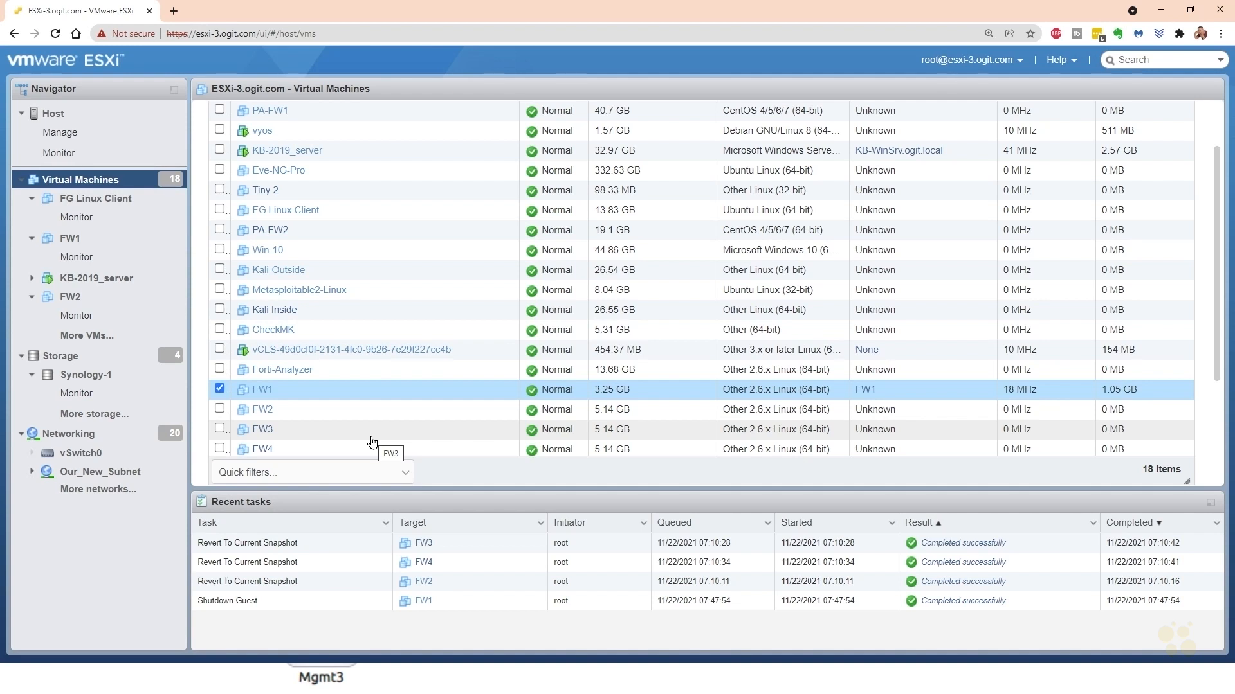
- Delete all existing snapshots of the FW1 virtual machine and close its snapshot manager
{"action": "right_click", "coordinate": [312, 393]}
{"action": "mouse_move", "coordinate": [386, 301]}
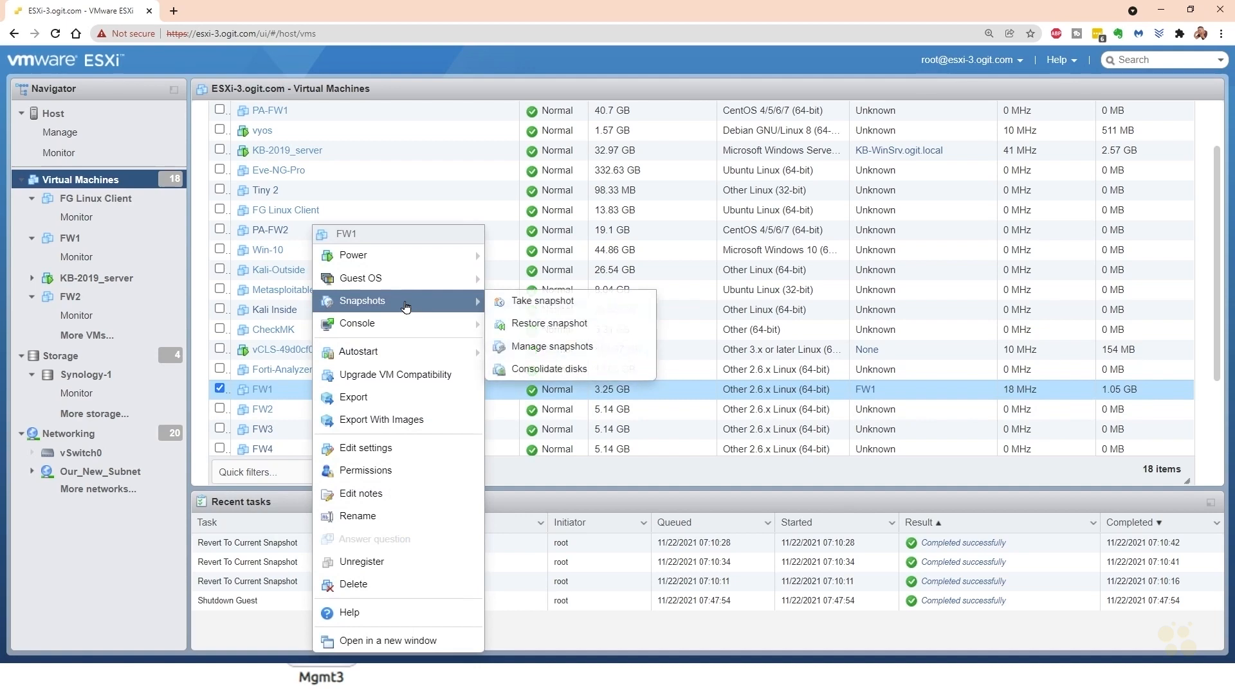
{"action": "left_click", "coordinate": [547, 347]}
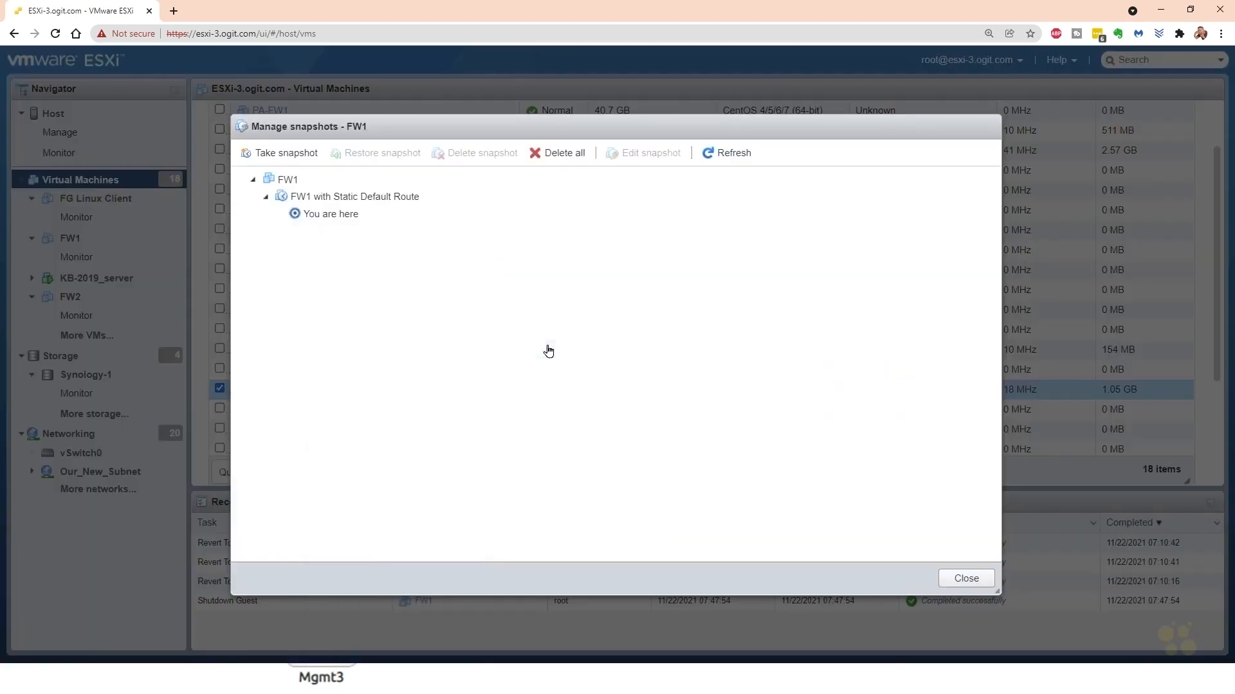
{"action": "left_click", "coordinate": [559, 153]}
{"action": "left_click", "coordinate": [722, 412]}
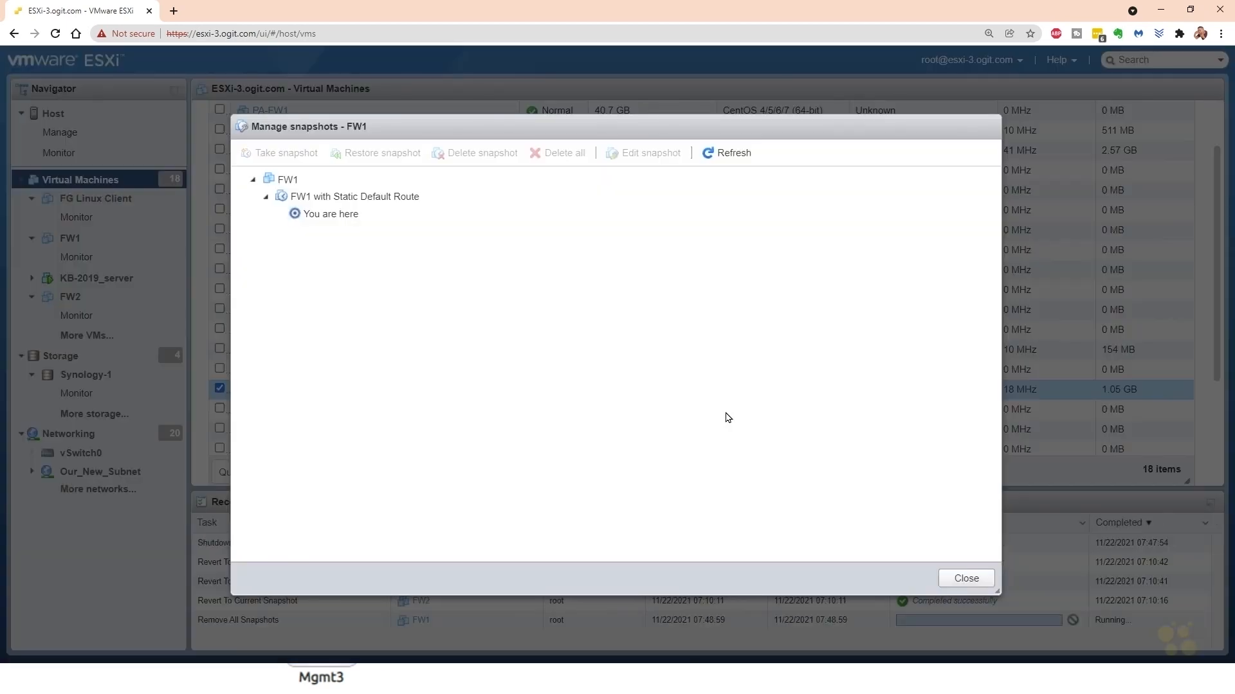
{"action": "left_click", "coordinate": [966, 578]}
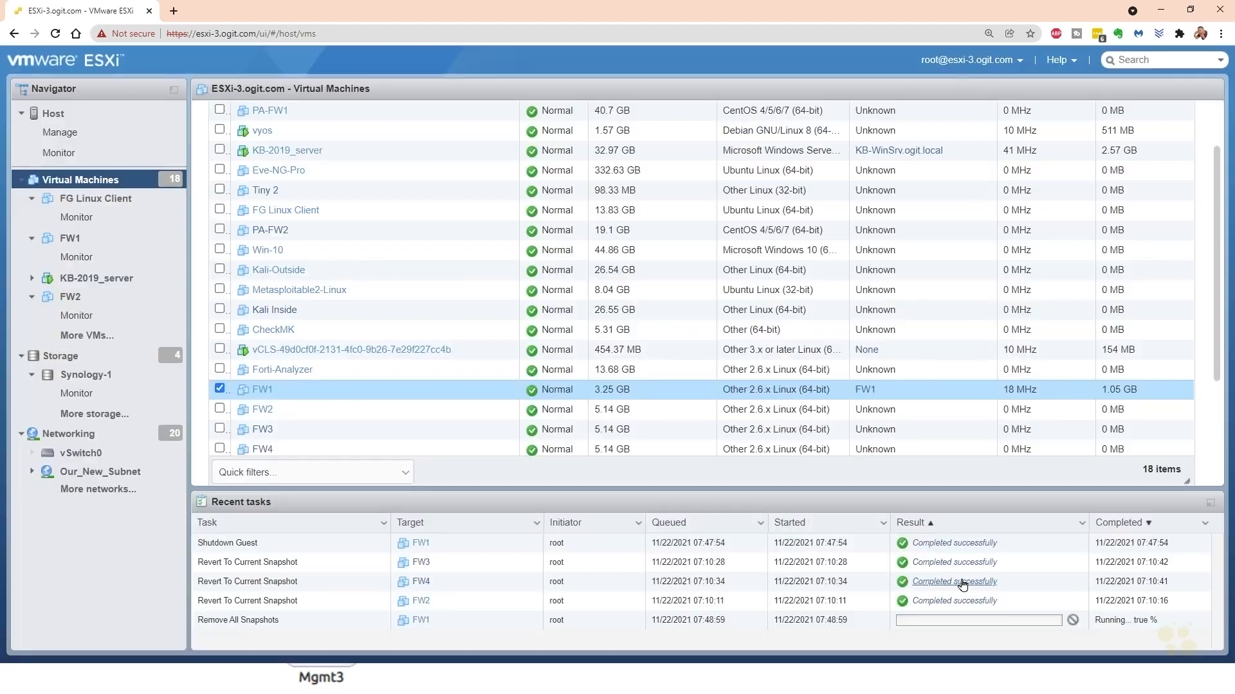
- Delete all existing snapshots of the FW2 virtual machine and close its snapshot manager
{"action": "left_click", "coordinate": [371, 410]}
{"action": "right_click", "coordinate": [371, 412]}
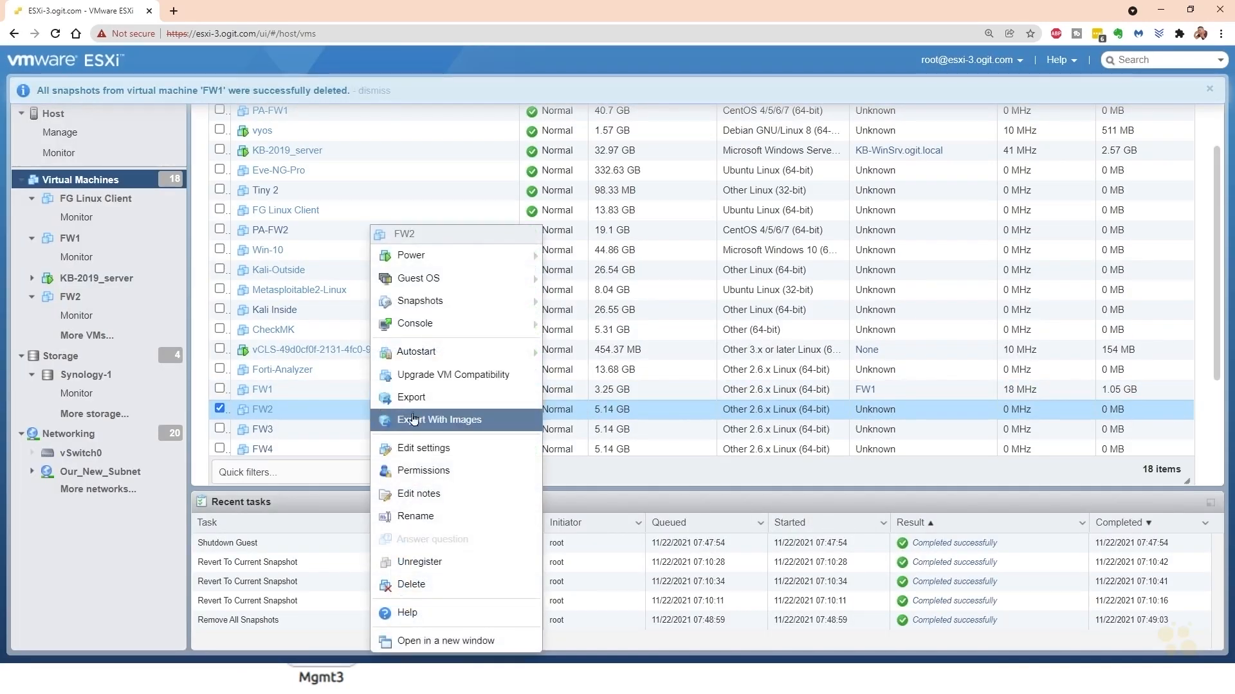
{"action": "mouse_move", "coordinate": [470, 301]}
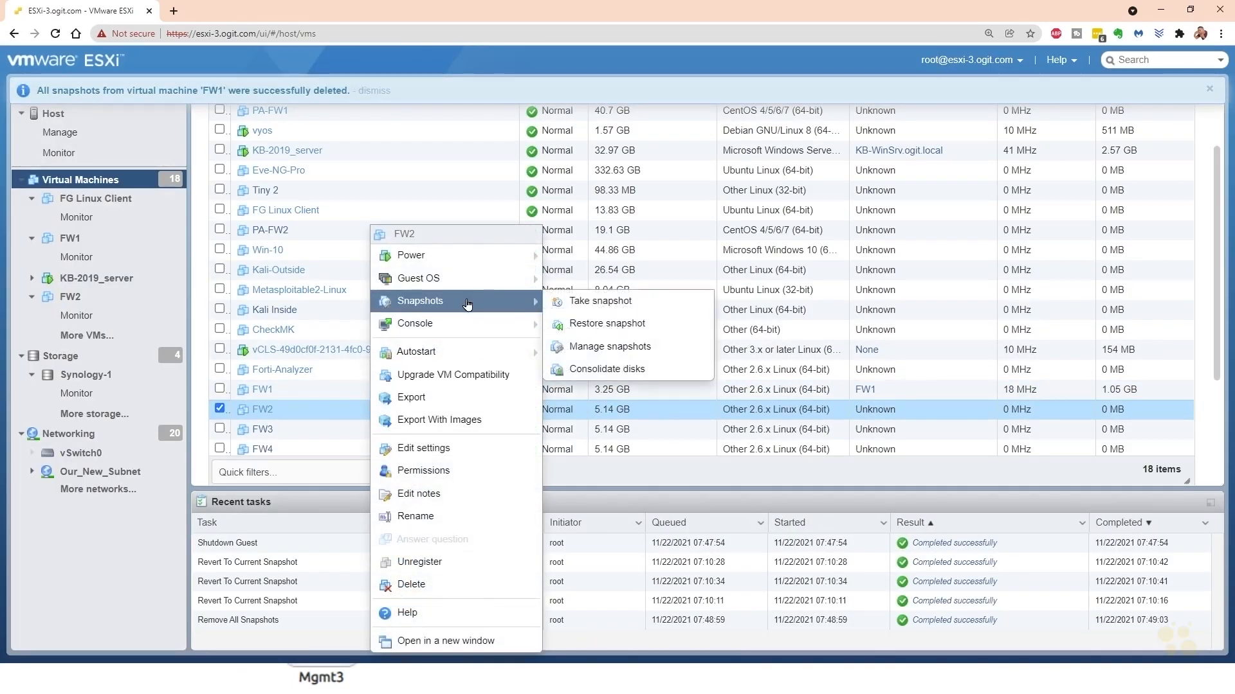
{"action": "left_click", "coordinate": [606, 347]}
{"action": "left_click", "coordinate": [553, 154]}
{"action": "left_click", "coordinate": [721, 412]}
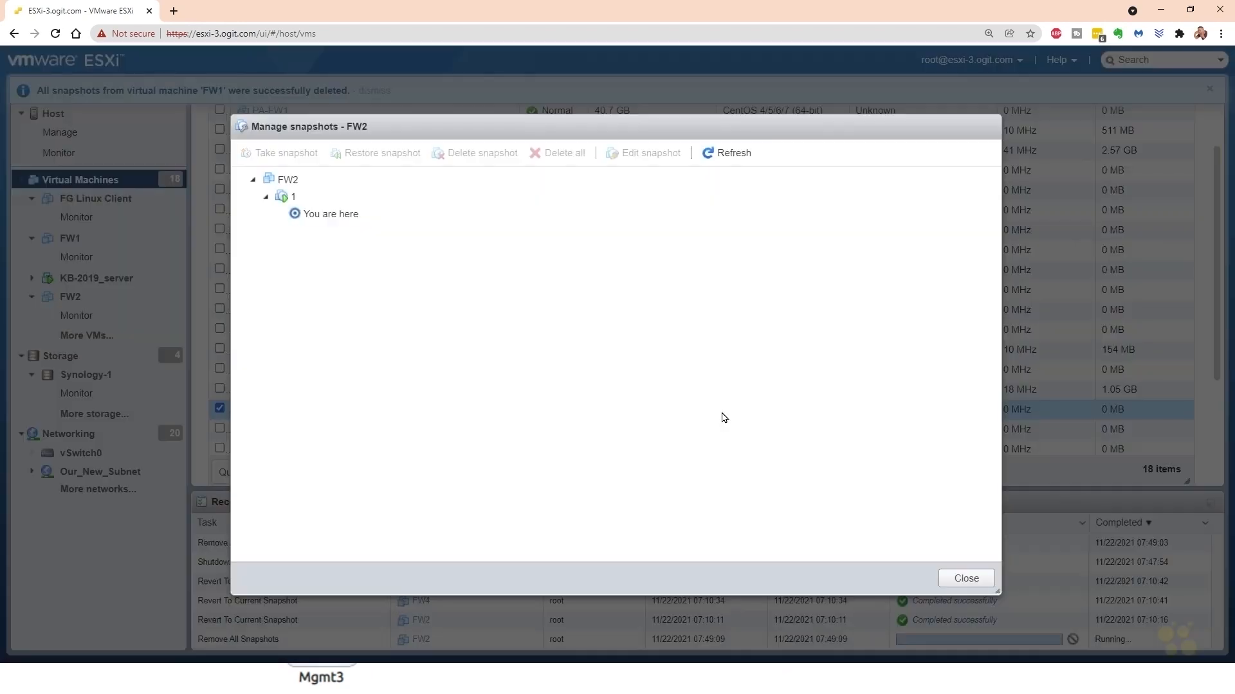
{"action": "left_click", "coordinate": [964, 579]}
- Delete all existing snapshots of the FW3 virtual machine and close its snapshot manager
{"action": "left_click", "coordinate": [367, 435]}
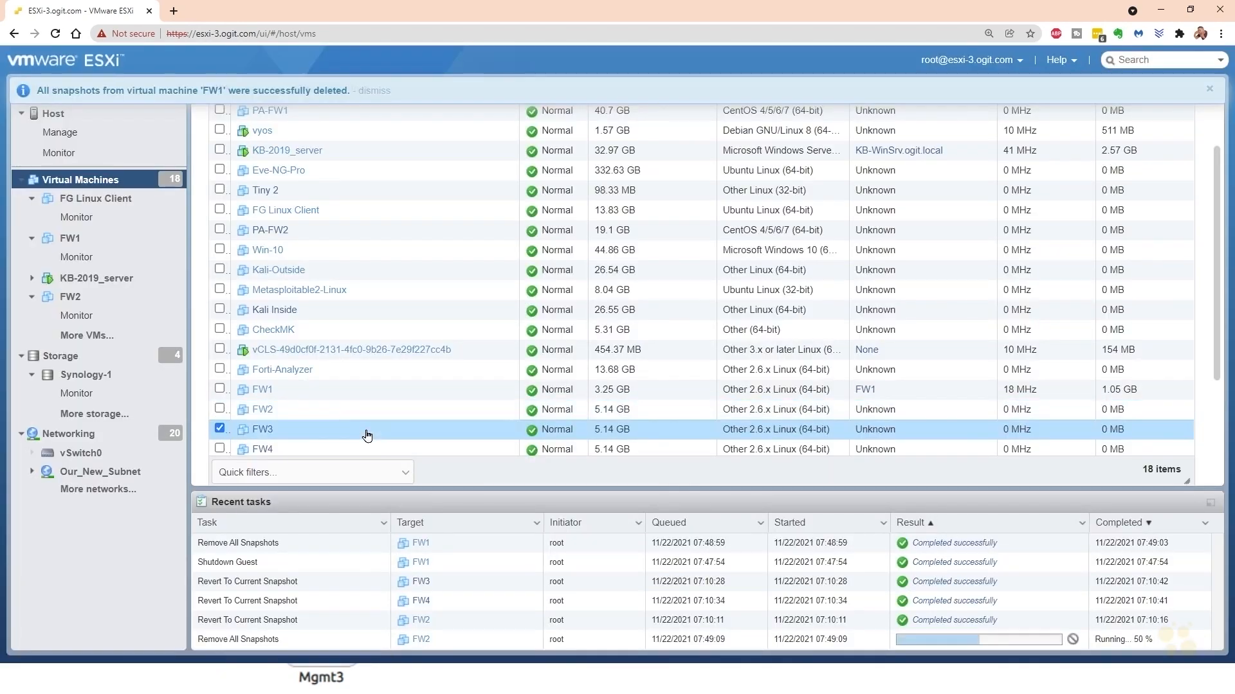
{"action": "right_click", "coordinate": [366, 436]}
{"action": "mouse_move", "coordinate": [415, 301]}
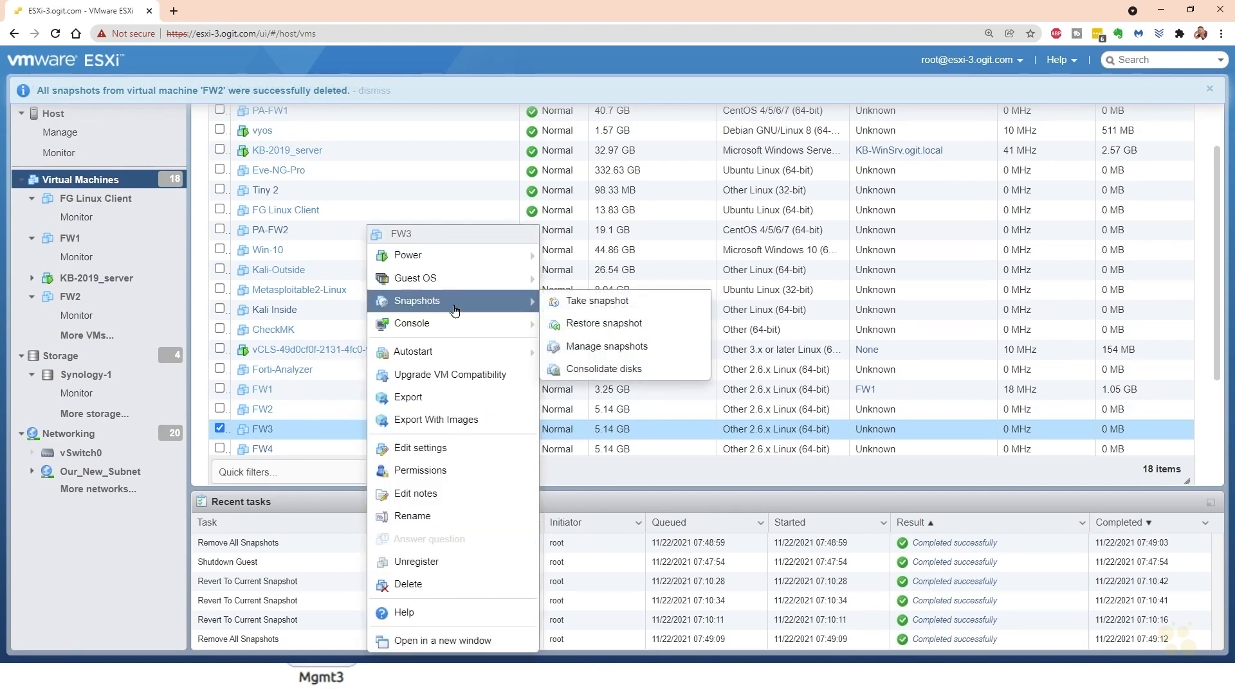
{"action": "left_click", "coordinate": [607, 348]}
{"action": "left_click", "coordinate": [546, 153]}
{"action": "left_click", "coordinate": [715, 414]}
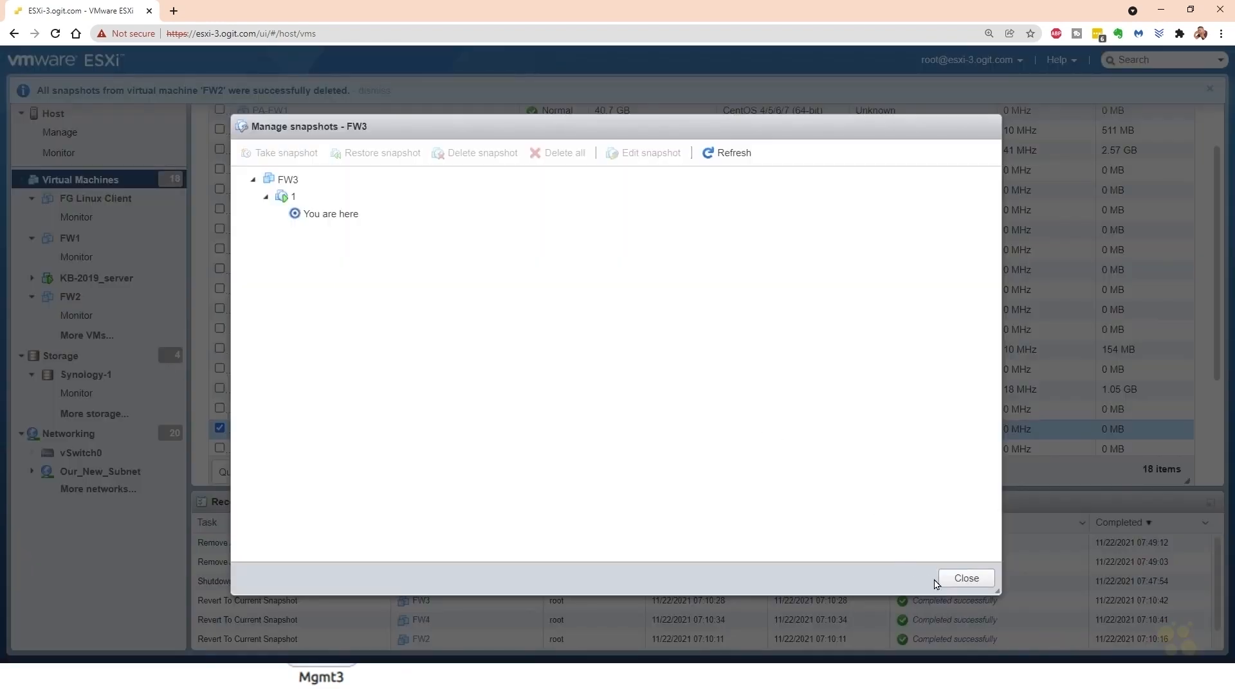
{"action": "left_click", "coordinate": [971, 580]}
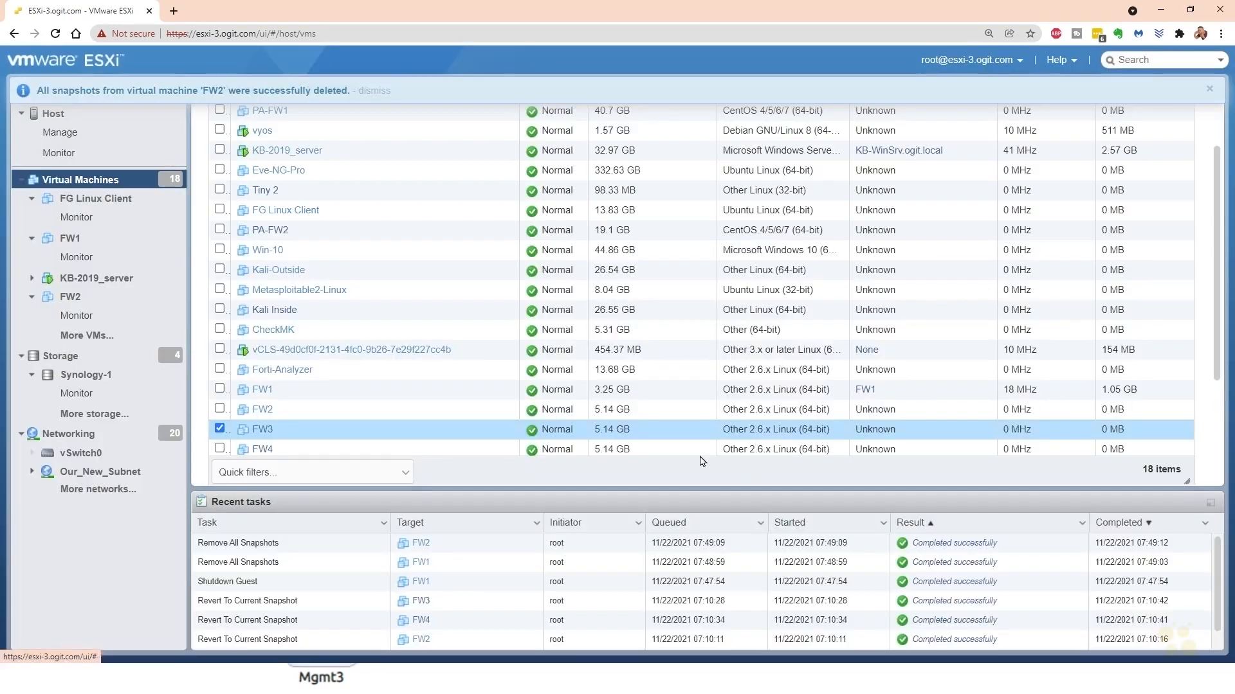
- Remove all existing snapshots of the FW4 virtual machine through its snapshot manager
{"action": "left_click", "coordinate": [360, 452]}
{"action": "right_click", "coordinate": [359, 453]}
{"action": "mouse_move", "coordinate": [418, 301]}
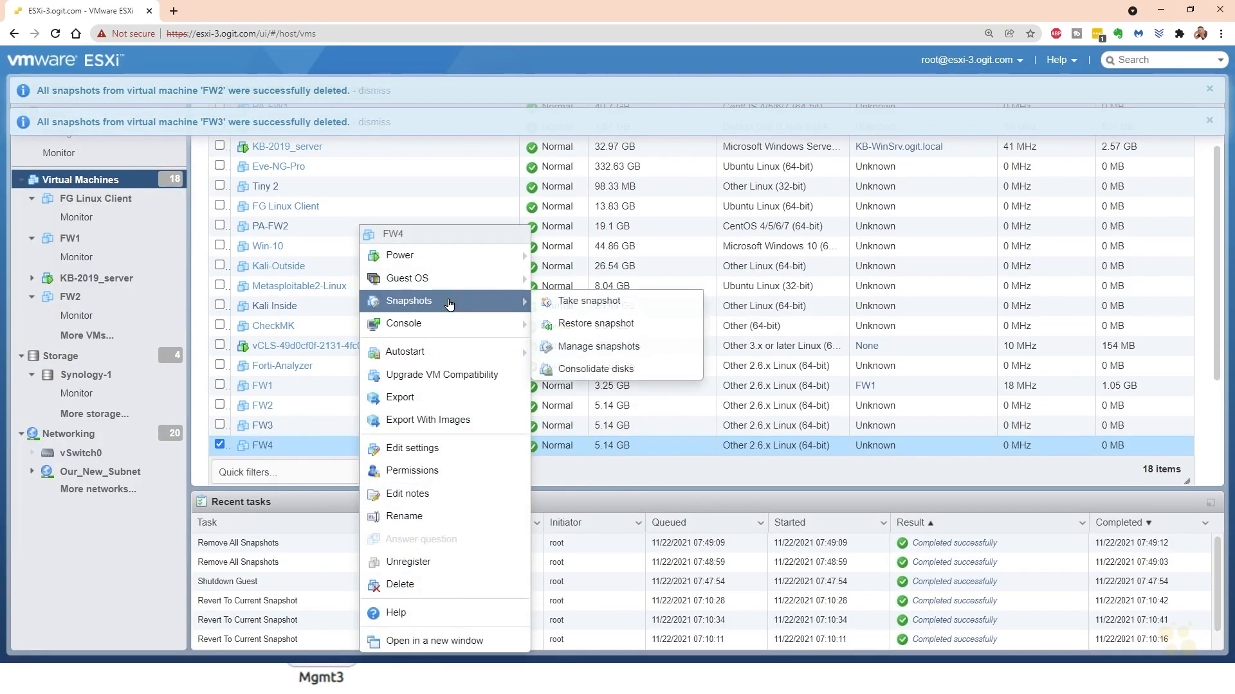
{"action": "left_click", "coordinate": [618, 347]}
{"action": "left_click", "coordinate": [548, 160]}
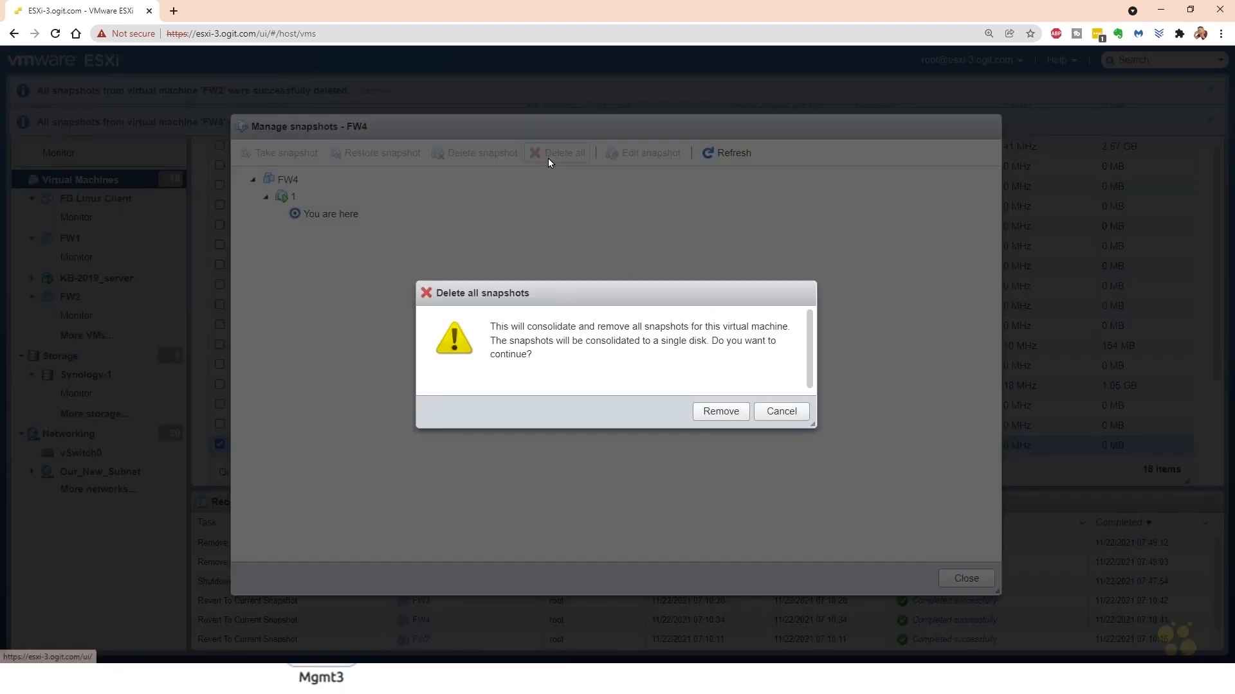
{"action": "left_click", "coordinate": [723, 418]}
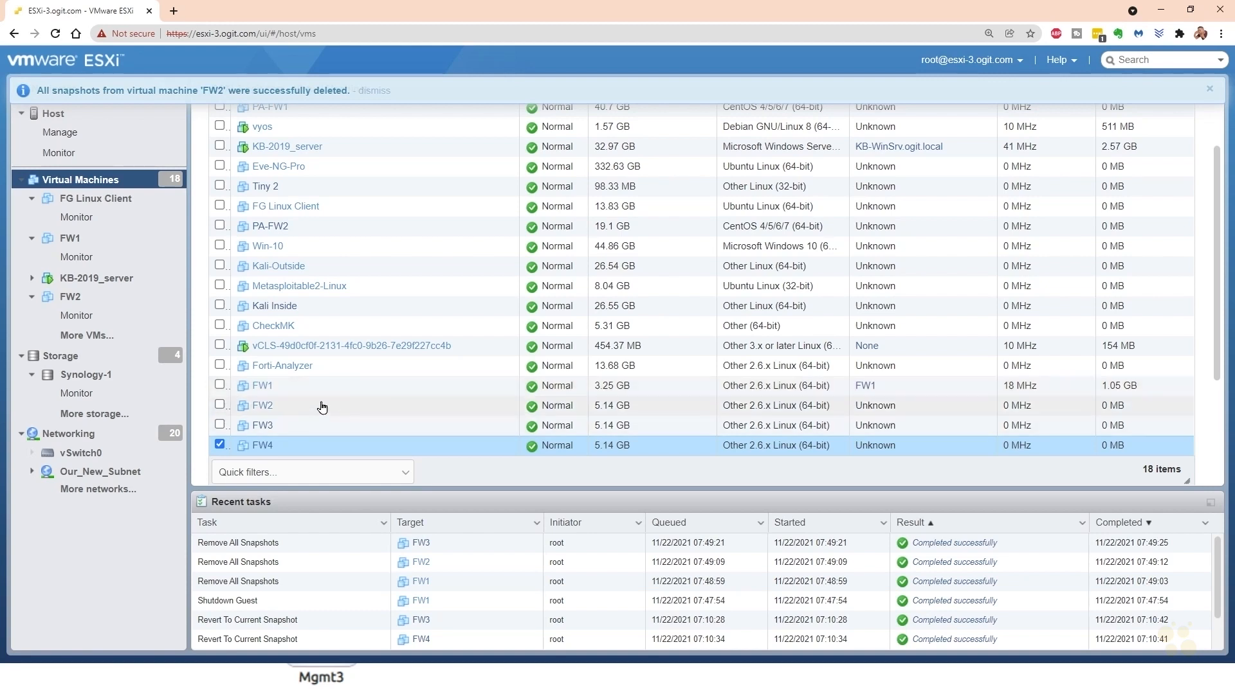
- Take a snapshot of FW1 named "Default route in place", copying the name for reuse
{"action": "left_click", "coordinate": [355, 388]}
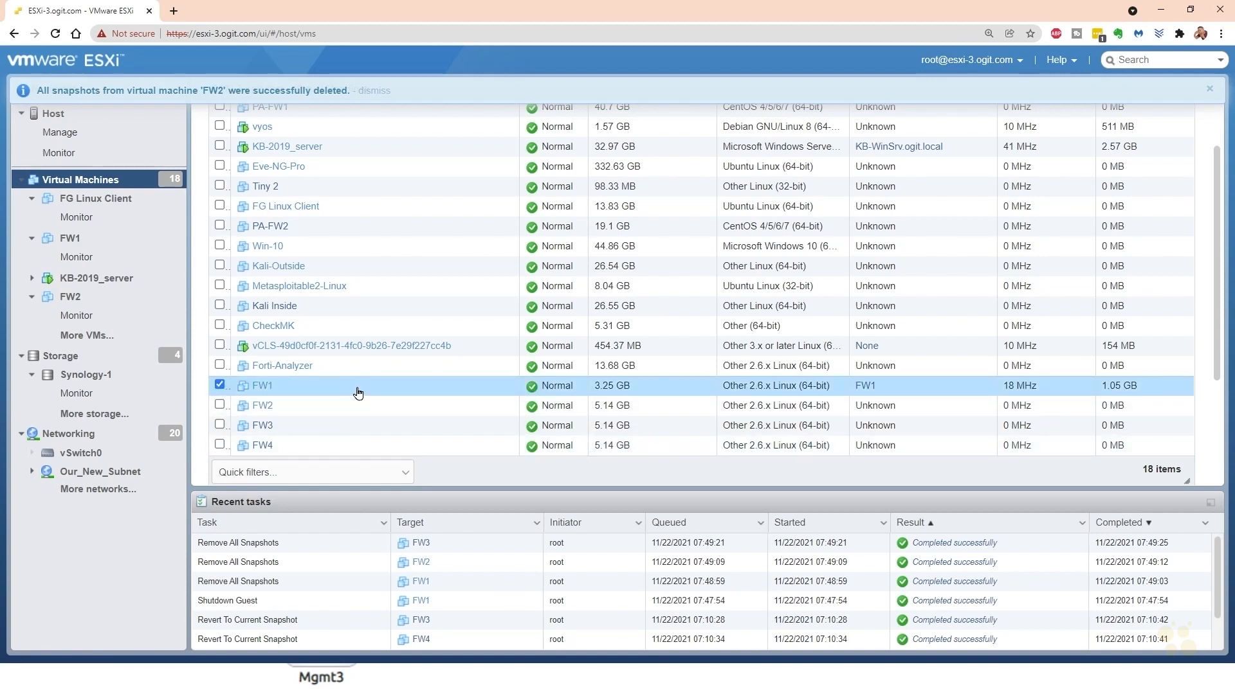
{"action": "right_click", "coordinate": [358, 394]}
{"action": "mouse_move", "coordinate": [431, 301]}
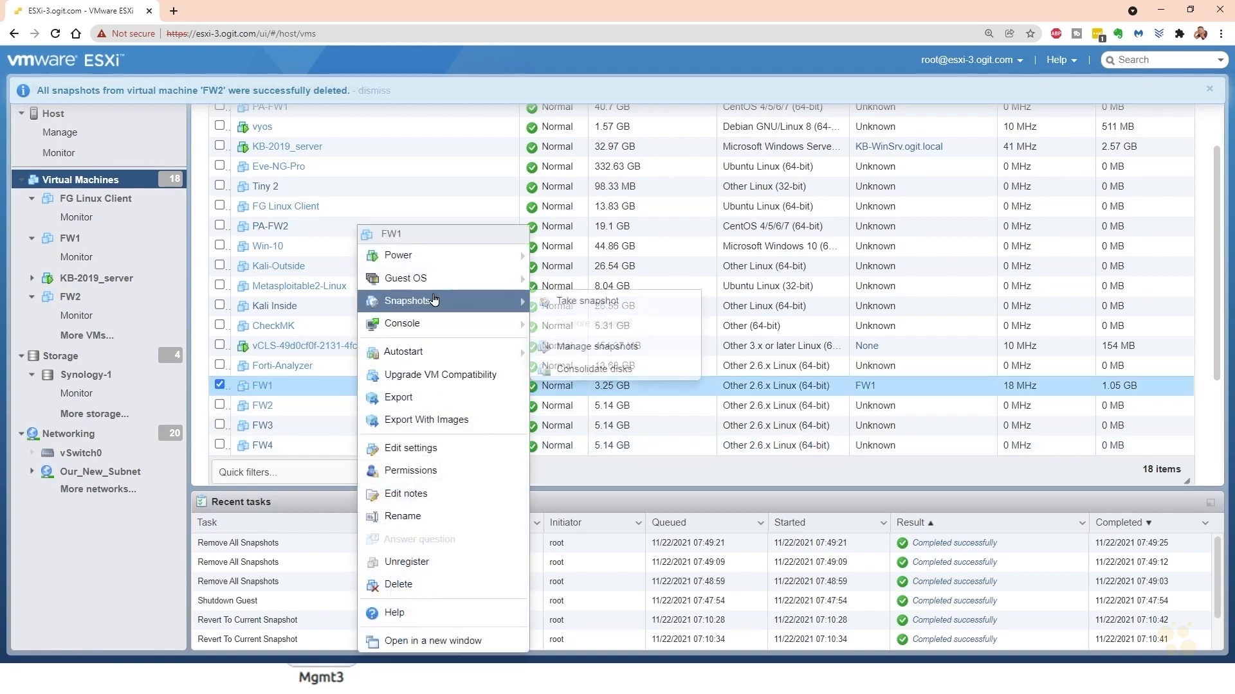
{"action": "left_click", "coordinate": [582, 303]}
{"action": "left_click", "coordinate": [595, 275]}
{"action": "type", "text": "Default route in place"}
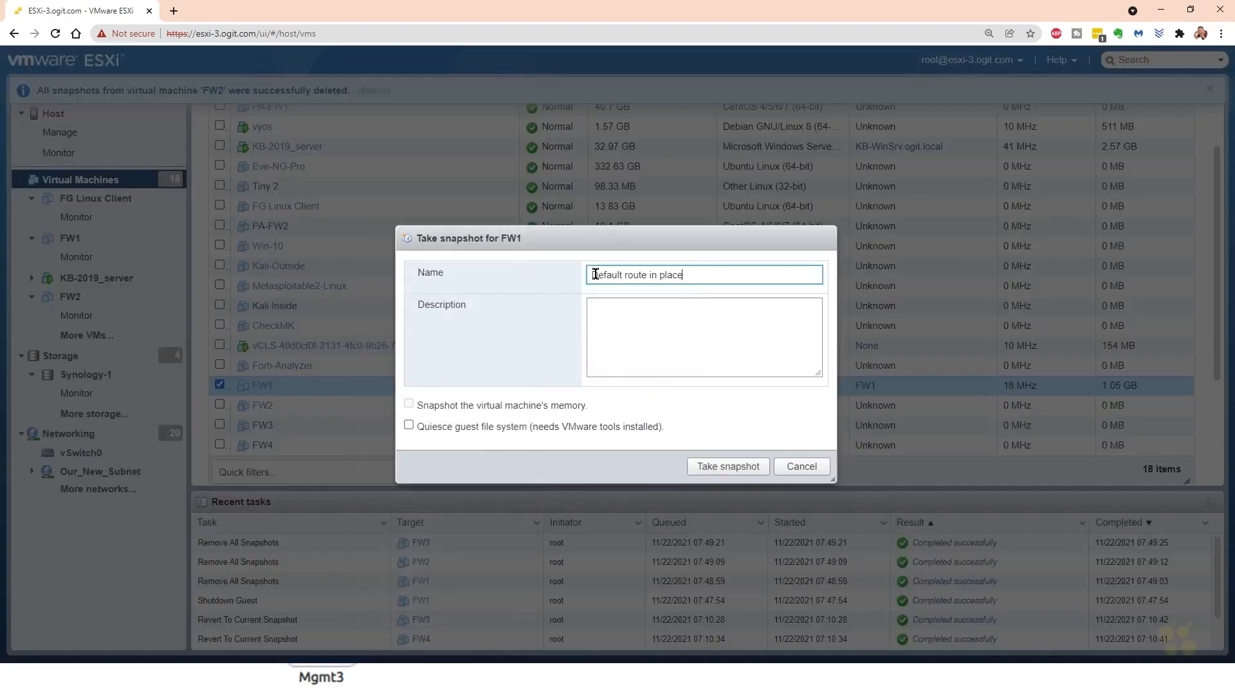
{"action": "left_click_drag", "start_coordinate": [694, 273], "coordinate": [558, 285]}
{"action": "key", "text": "ctrl+c"}
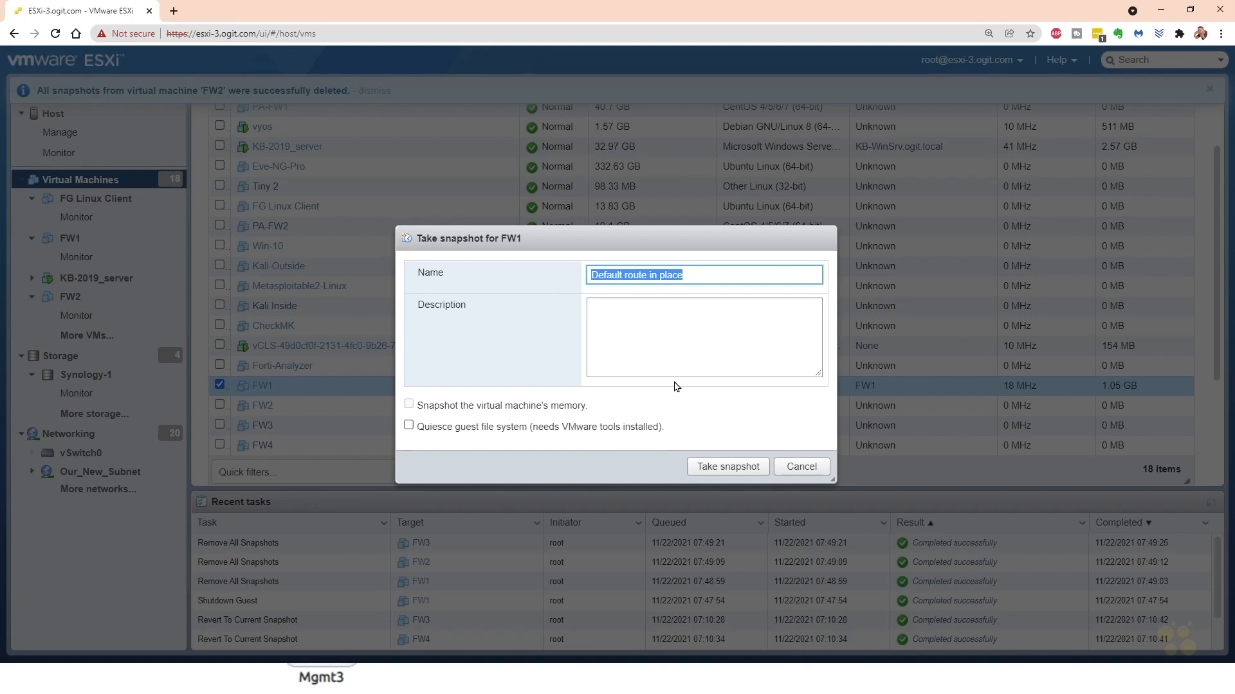
{"action": "left_click", "coordinate": [735, 467]}
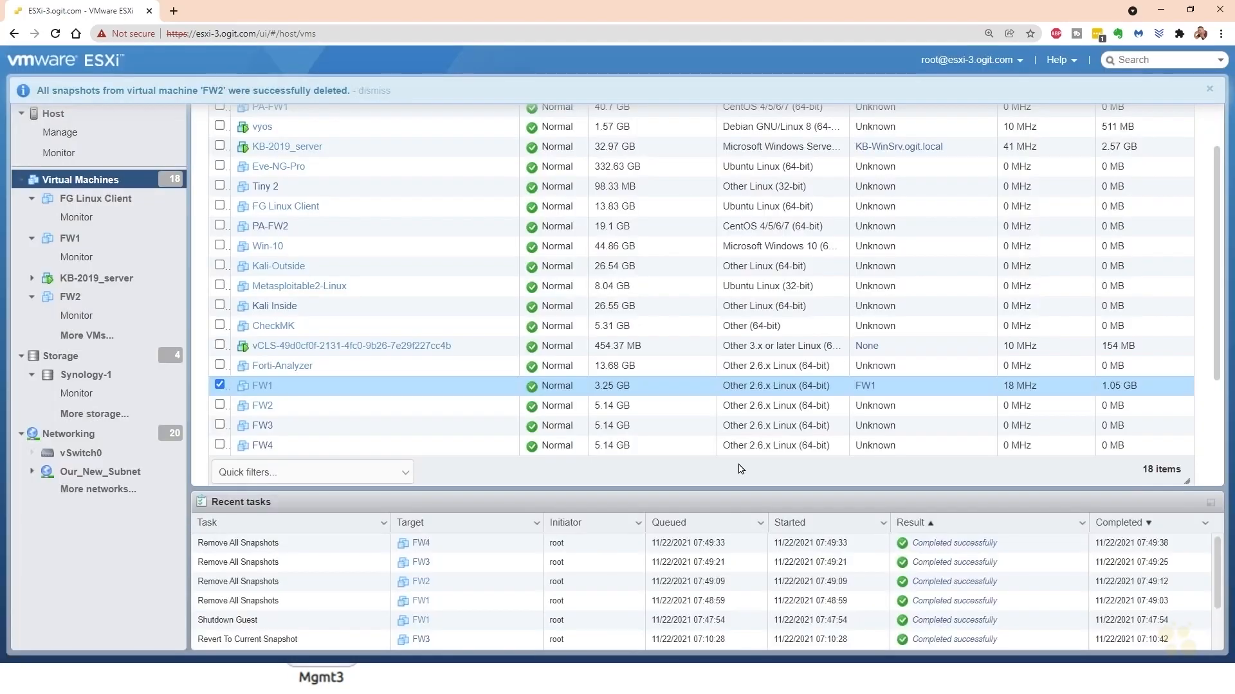
- Take a snapshot of FW2 with the copied name "Default route in place"
{"action": "left_click", "coordinate": [341, 411]}
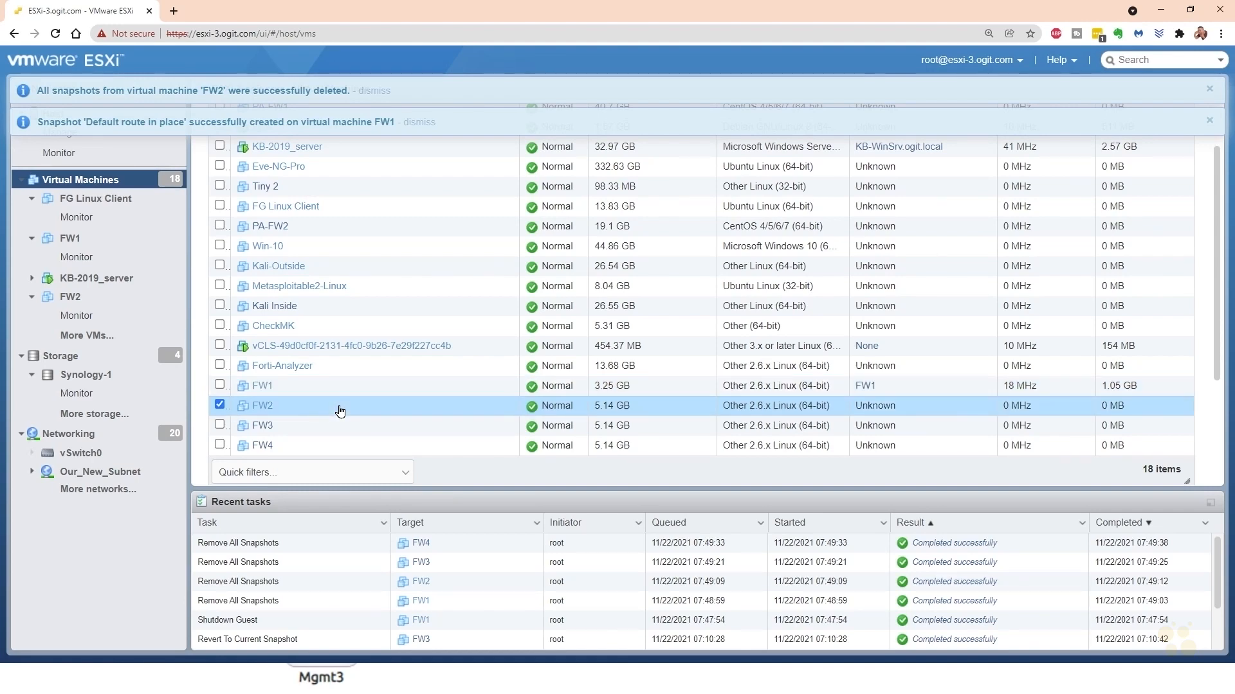
{"action": "right_click", "coordinate": [340, 410]}
{"action": "mouse_move", "coordinate": [441, 303]}
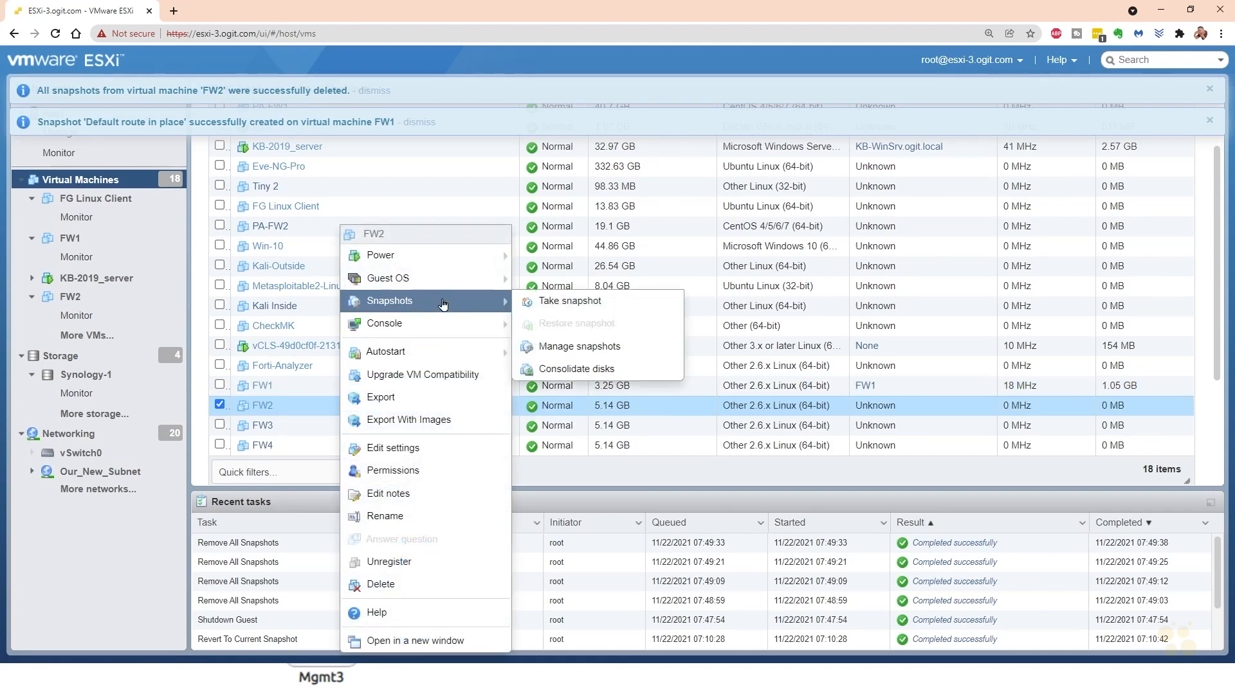
{"action": "left_click", "coordinate": [557, 304]}
{"action": "key", "text": "ctrl+v"}
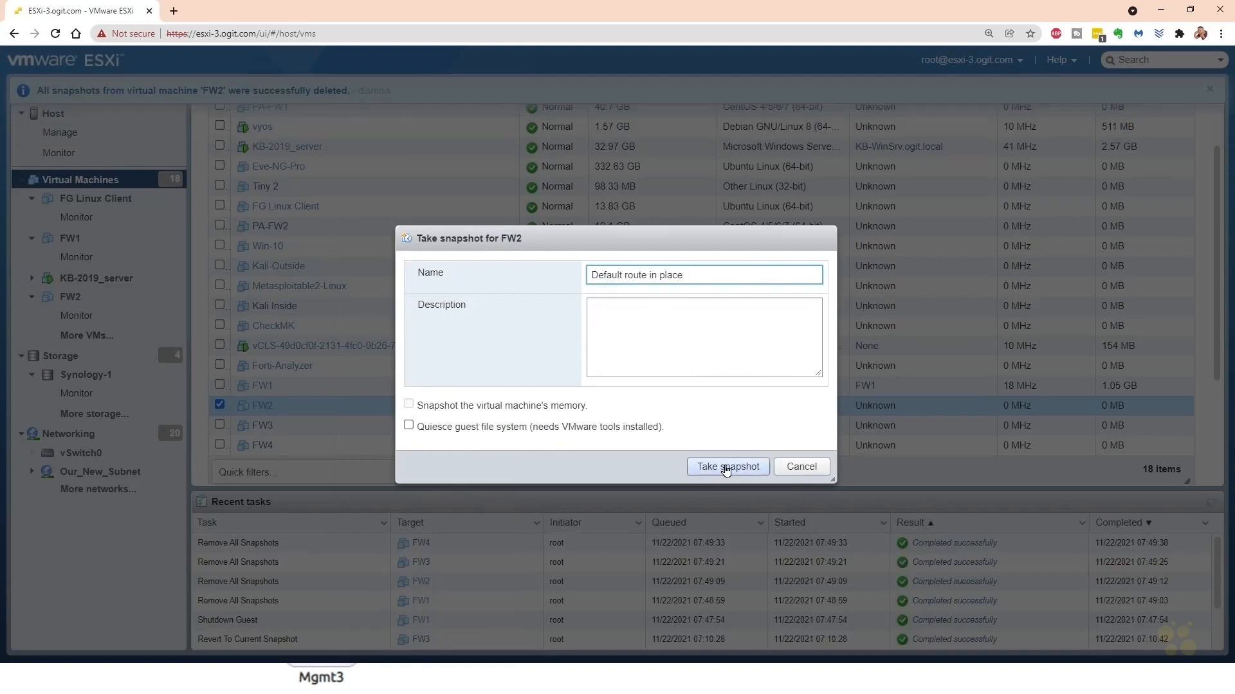
{"action": "left_click", "coordinate": [723, 466]}
- Take a snapshot of FW3 with the copied name "Default route in place"
{"action": "left_click", "coordinate": [359, 429]}
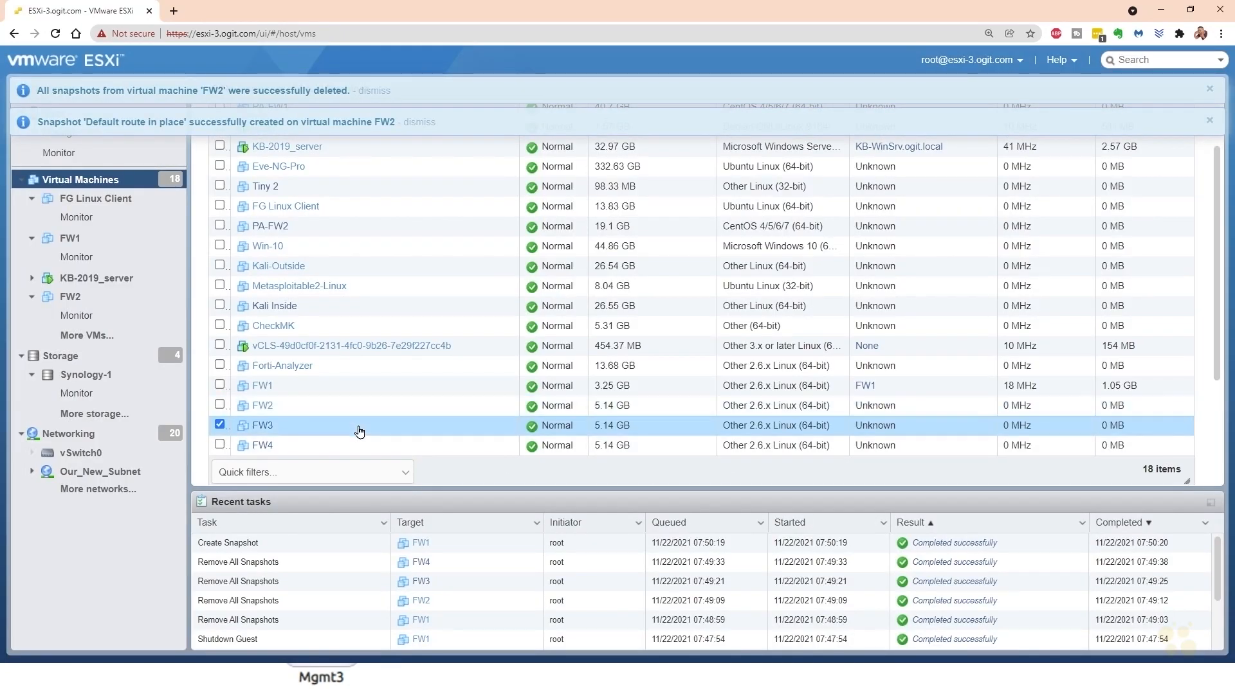
{"action": "right_click", "coordinate": [359, 430]}
{"action": "mouse_move", "coordinate": [437, 302]}
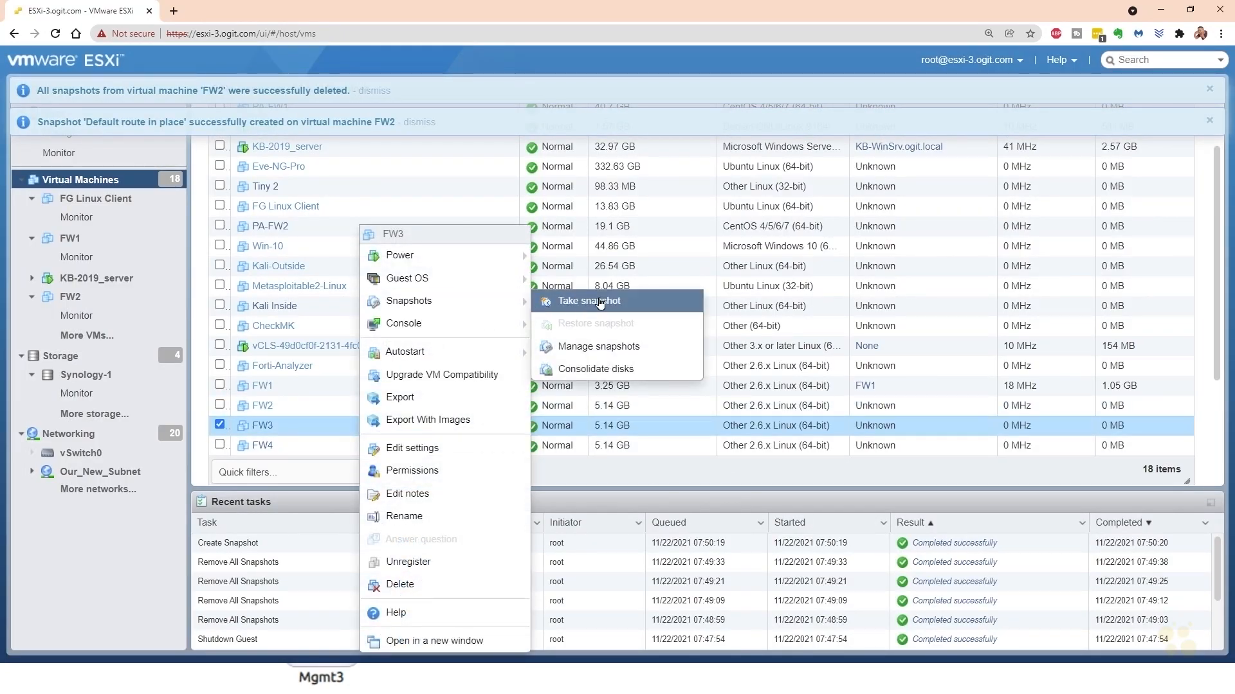
{"action": "left_click", "coordinate": [559, 303]}
{"action": "key", "text": "ctrl+v"}
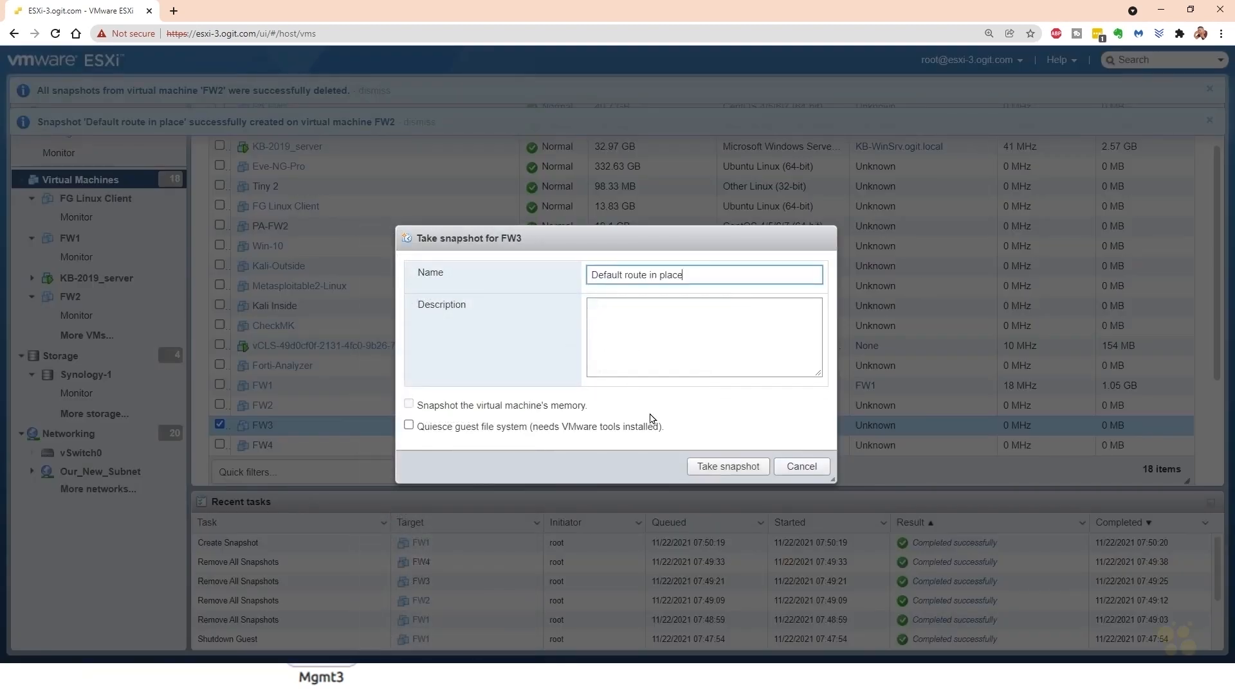
{"action": "left_click", "coordinate": [727, 466]}
- Take a snapshot of FW4 with the copied name "Default route in place"
{"action": "left_click", "coordinate": [365, 450]}
{"action": "right_click", "coordinate": [365, 445]}
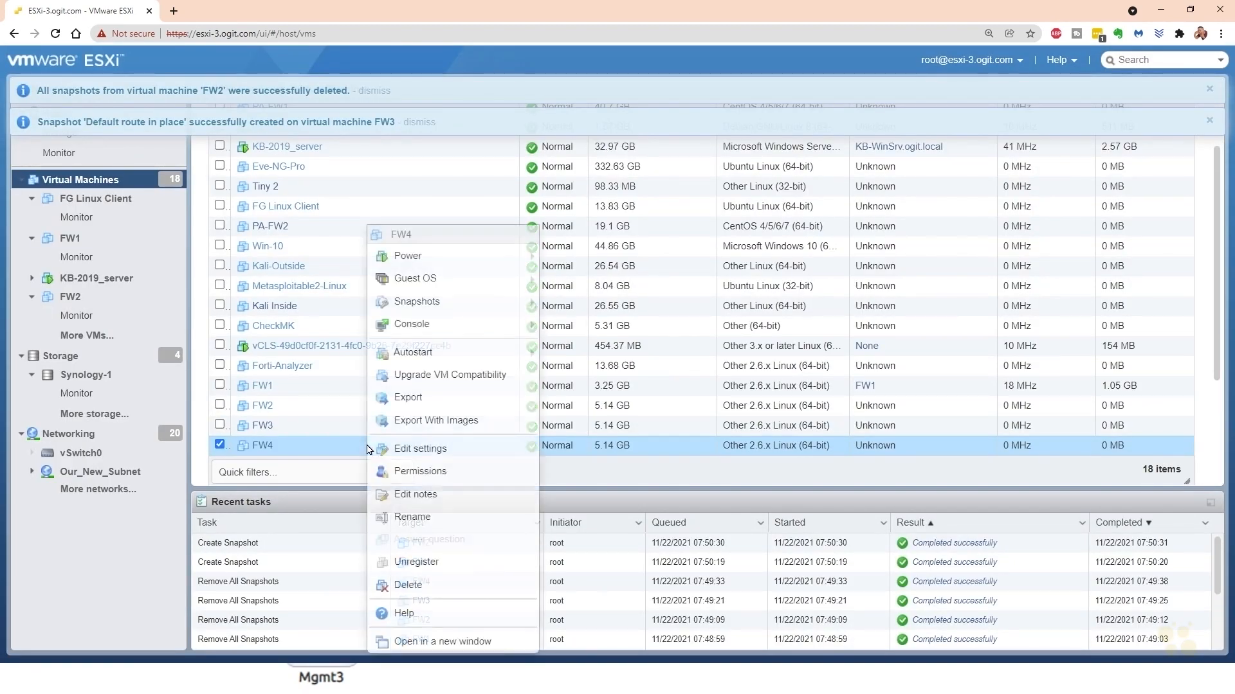
{"action": "mouse_move", "coordinate": [450, 302]}
{"action": "left_click", "coordinate": [605, 301]}
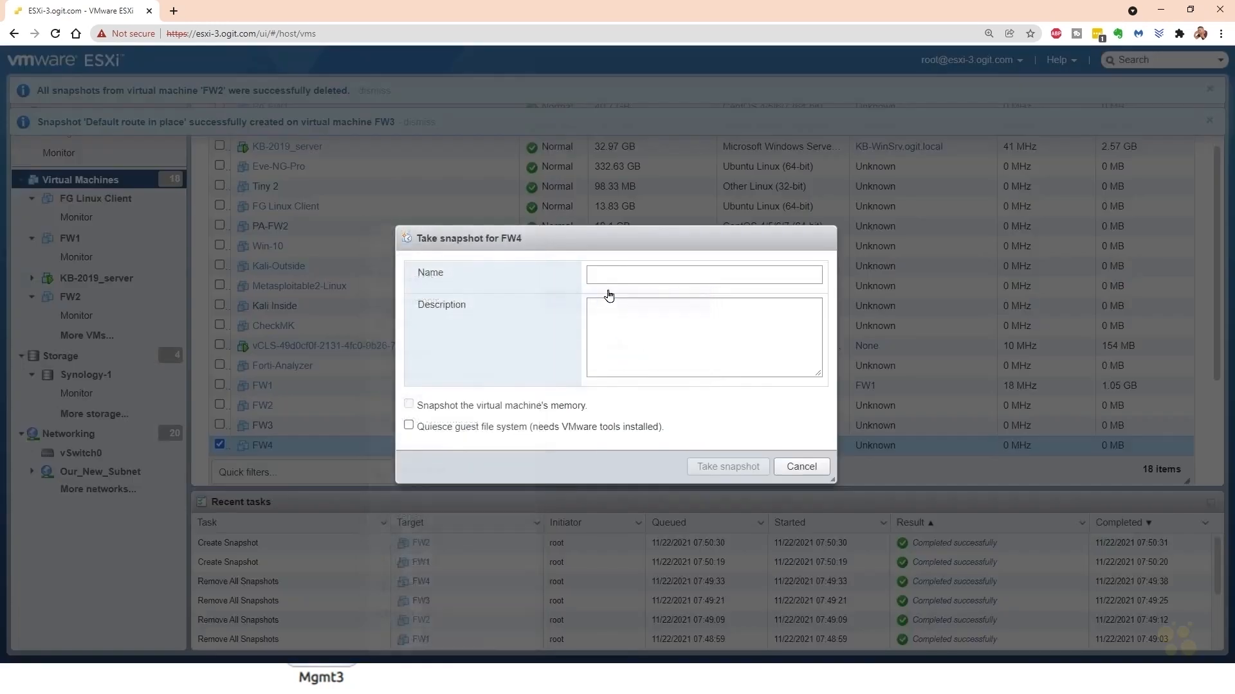
{"action": "left_click", "coordinate": [618, 274]}
{"action": "key", "text": "ctrl+v"}
{"action": "left_click", "coordinate": [728, 461]}
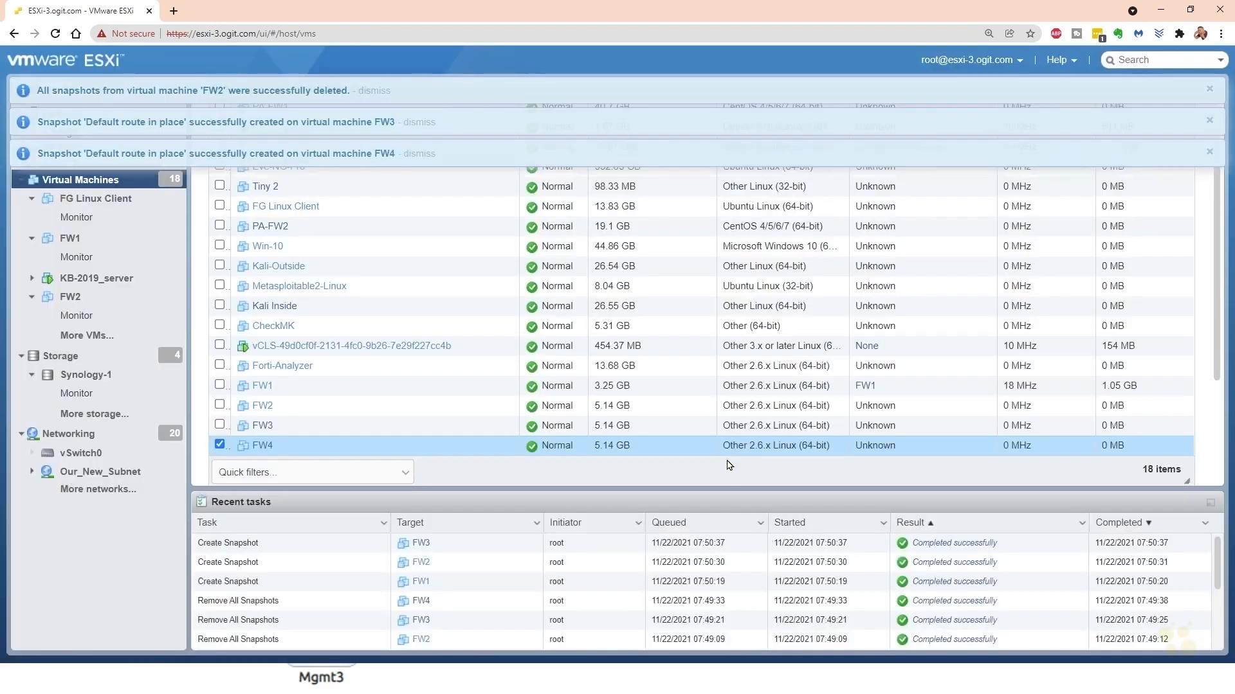